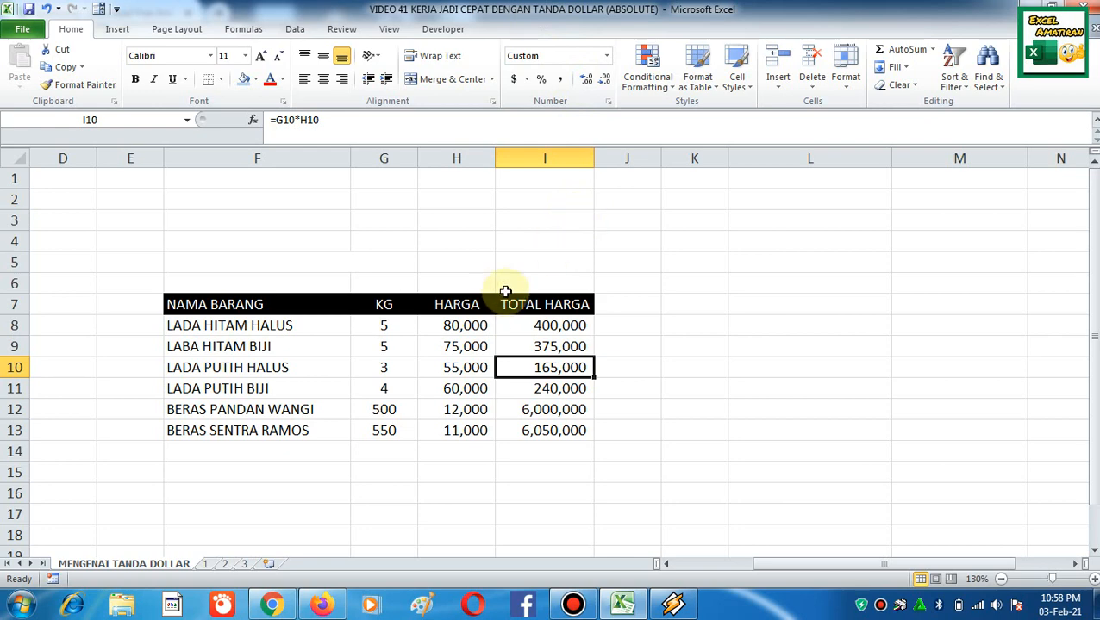
# Copy the item names from F8:F13 and paste them starting at cell L8
pyautogui.click(359, 362)
pyautogui.scroll(-1, 334, 345)
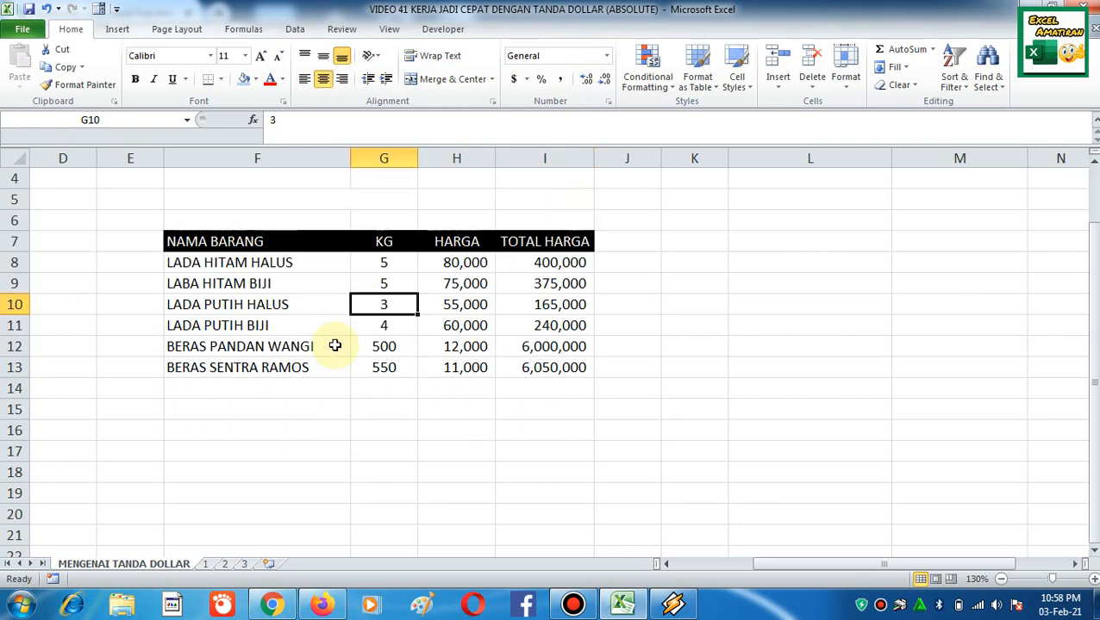
pyautogui.click(313, 382)
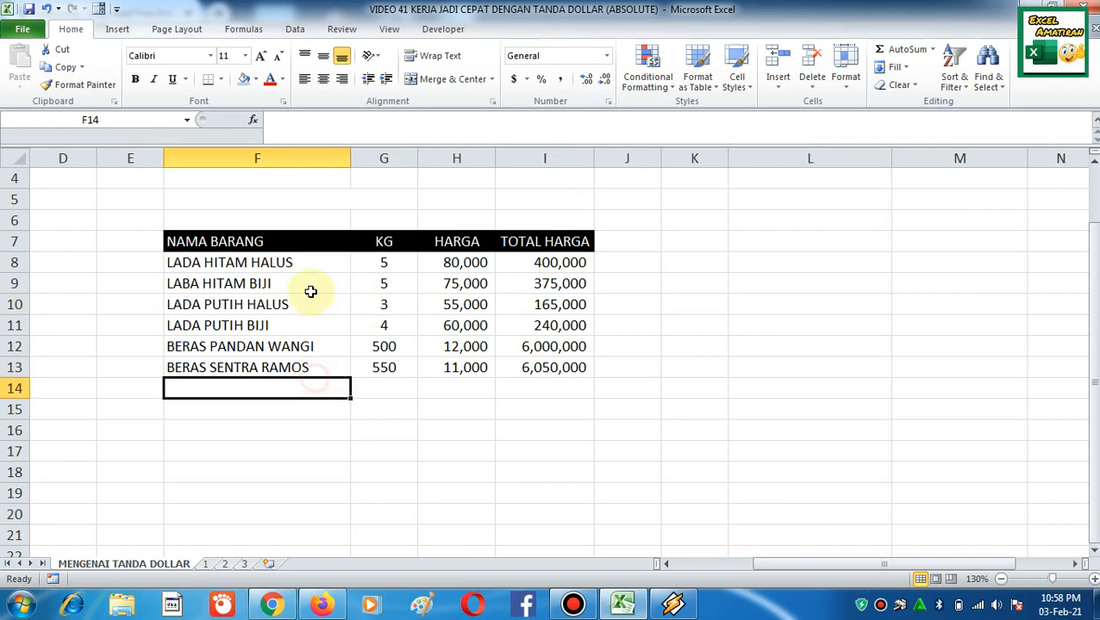
pyautogui.moveTo(307, 265); pyautogui.dragTo(305, 366)
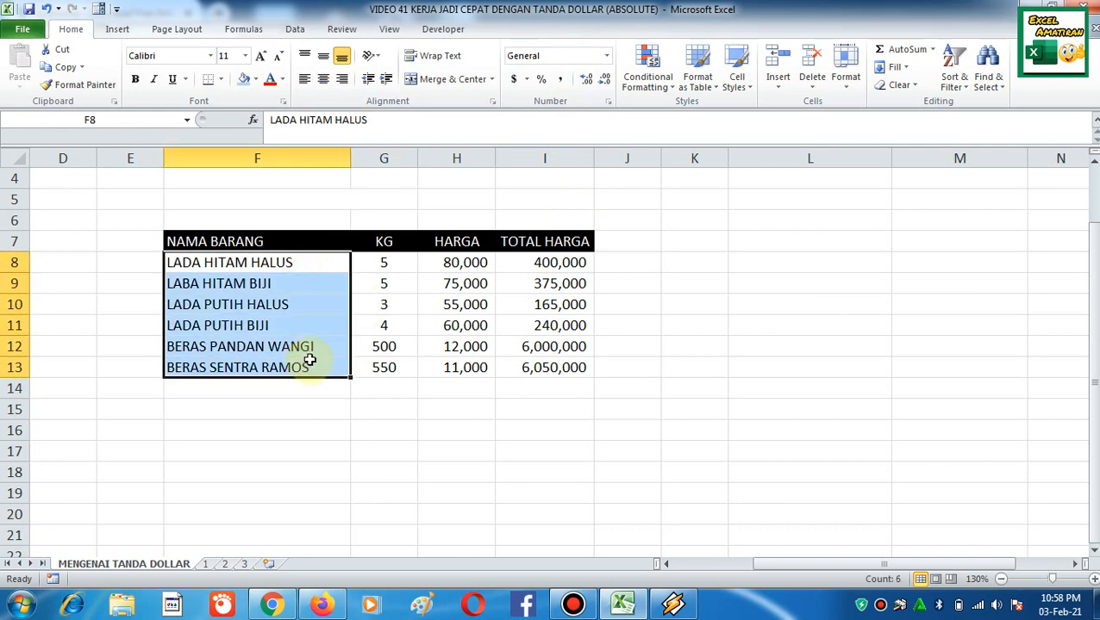
pyautogui.hotkey('ctrl', 'c')
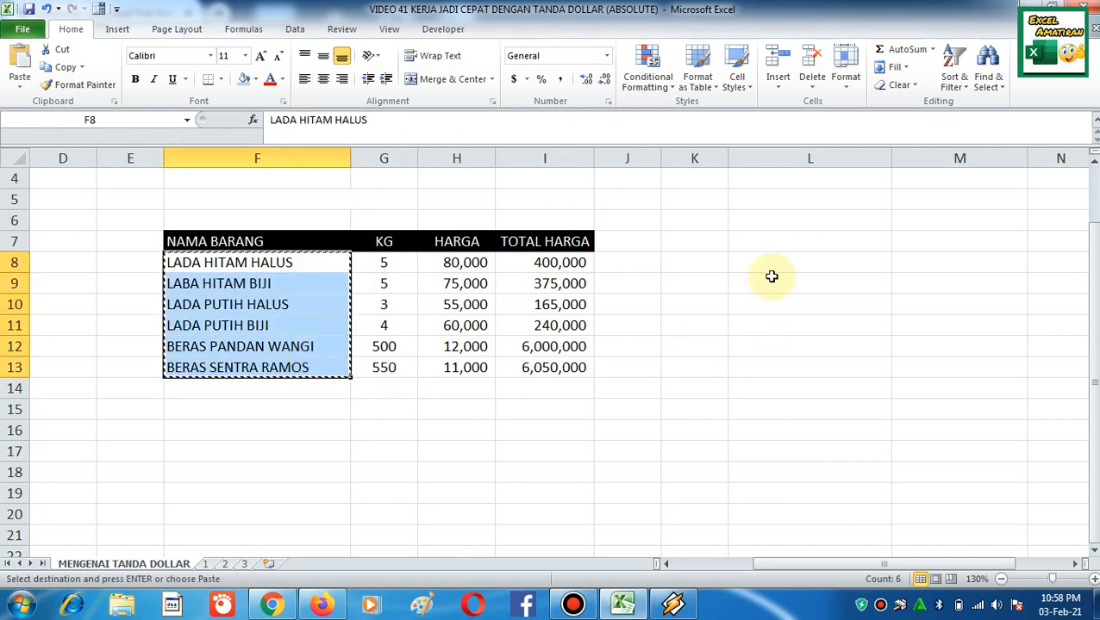
pyautogui.click(775, 265)
pyautogui.hotkey('ctrl', 'v')
pyautogui.press('Escape')
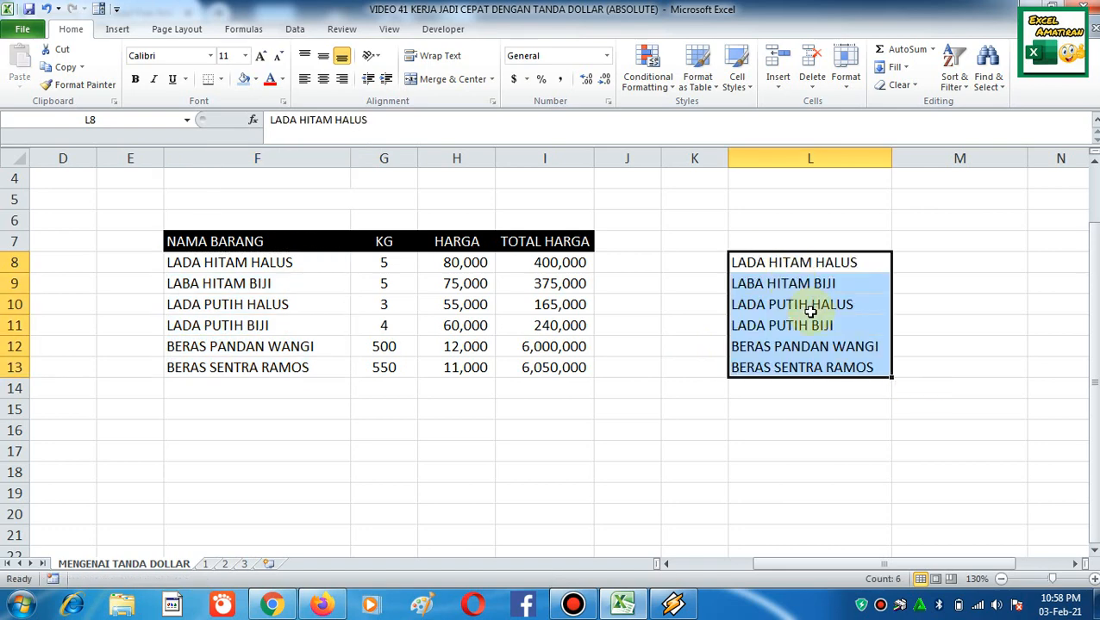
pyautogui.click(810, 313)
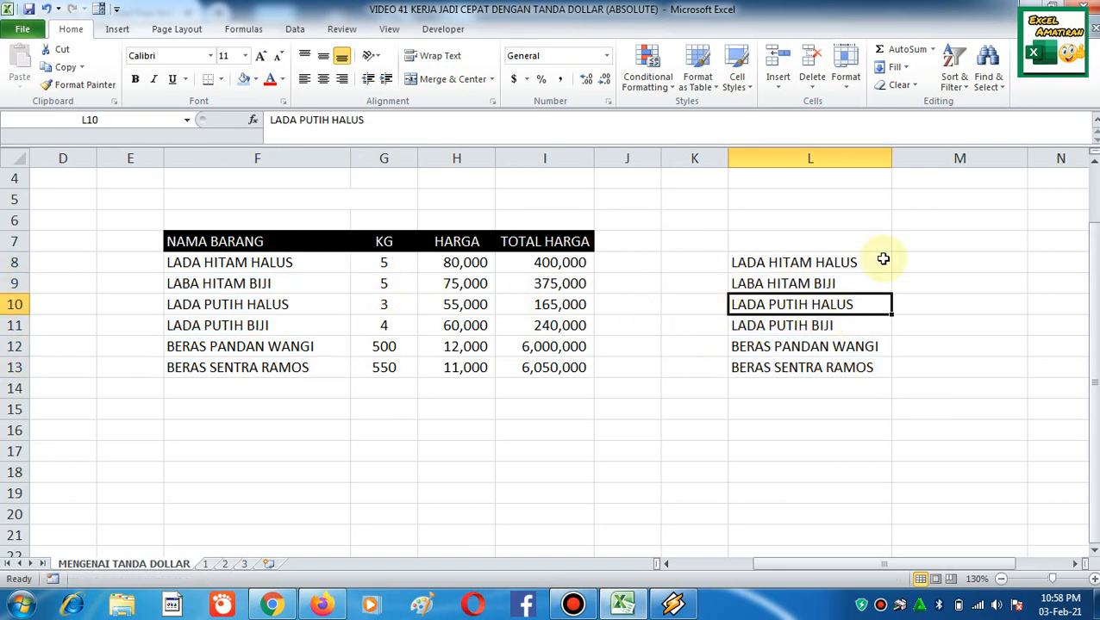
pyautogui.click(821, 262)
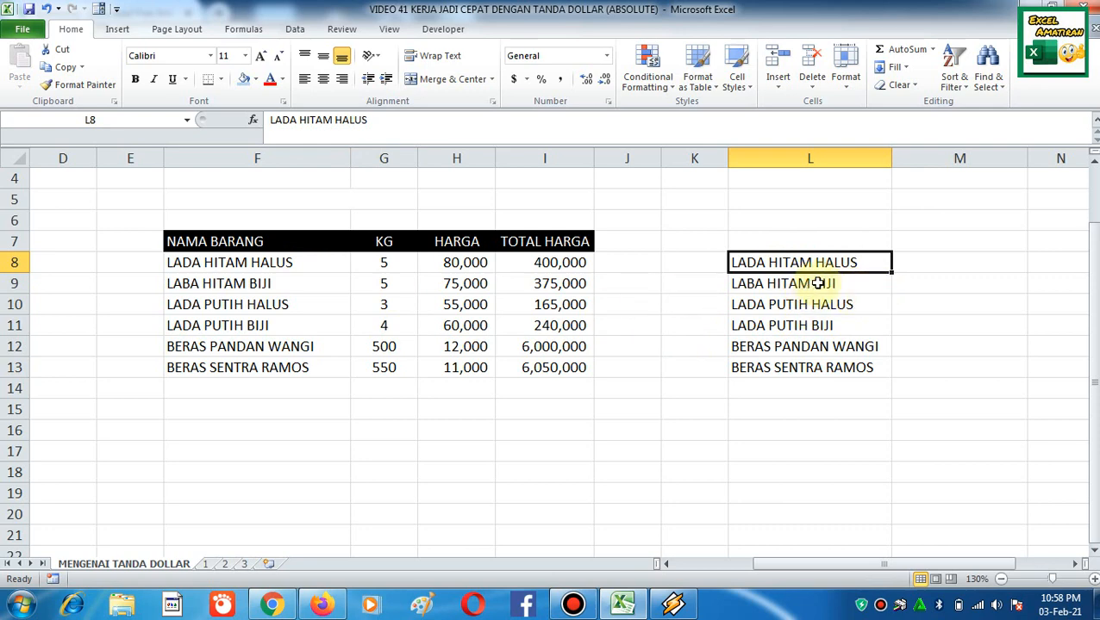
pyautogui.click(748, 322)
pyautogui.click(915, 262)
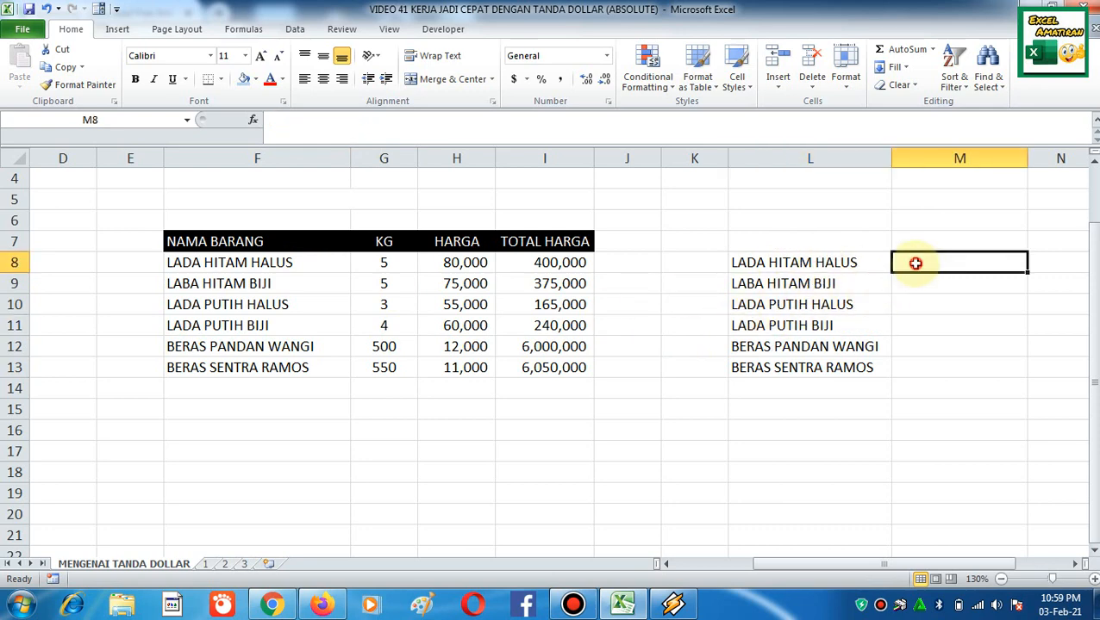
pyautogui.click(368, 267)
pyautogui.click(878, 267)
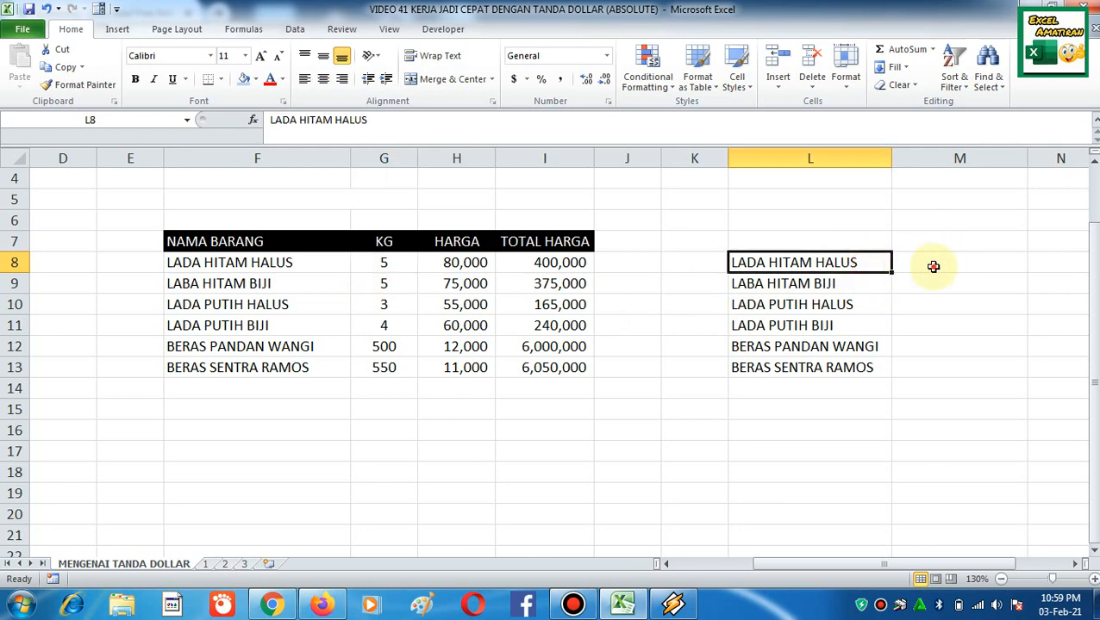
# Sort the copied item names in L8:L13 by column L values from A to Z
pyautogui.moveTo(866, 263); pyautogui.dragTo(876, 362)
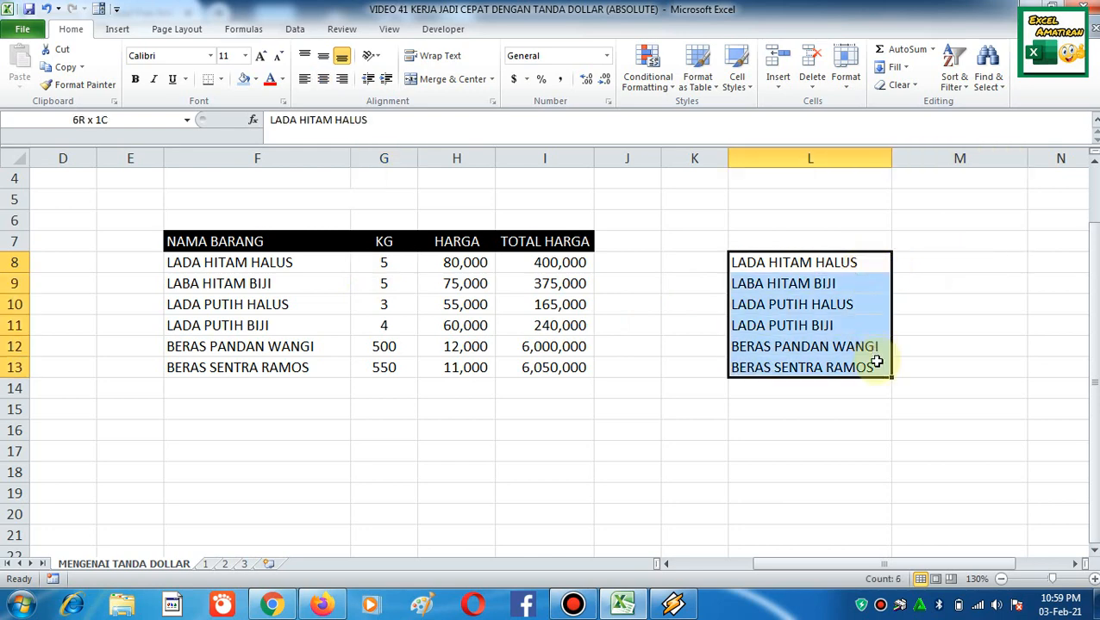
pyautogui.click(295, 29)
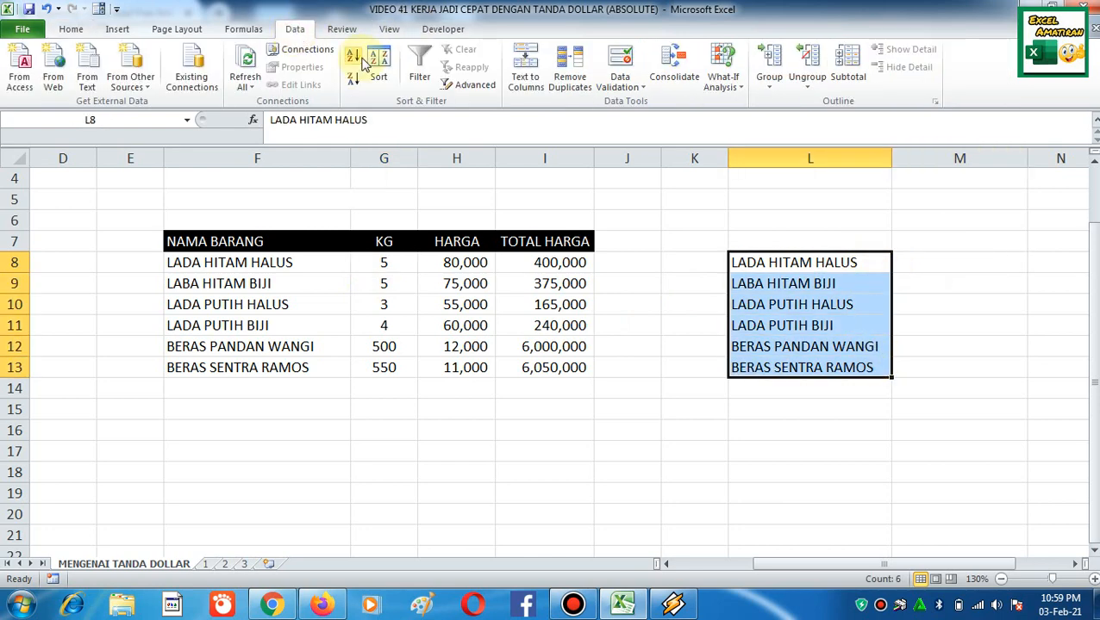
pyautogui.click(379, 65)
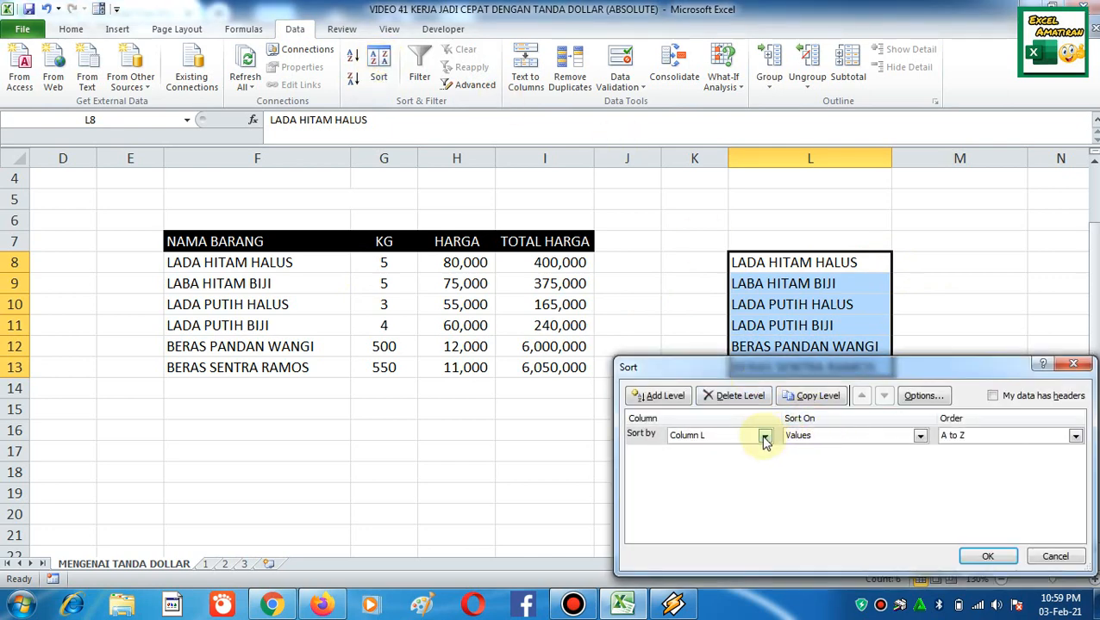
pyautogui.click(987, 556)
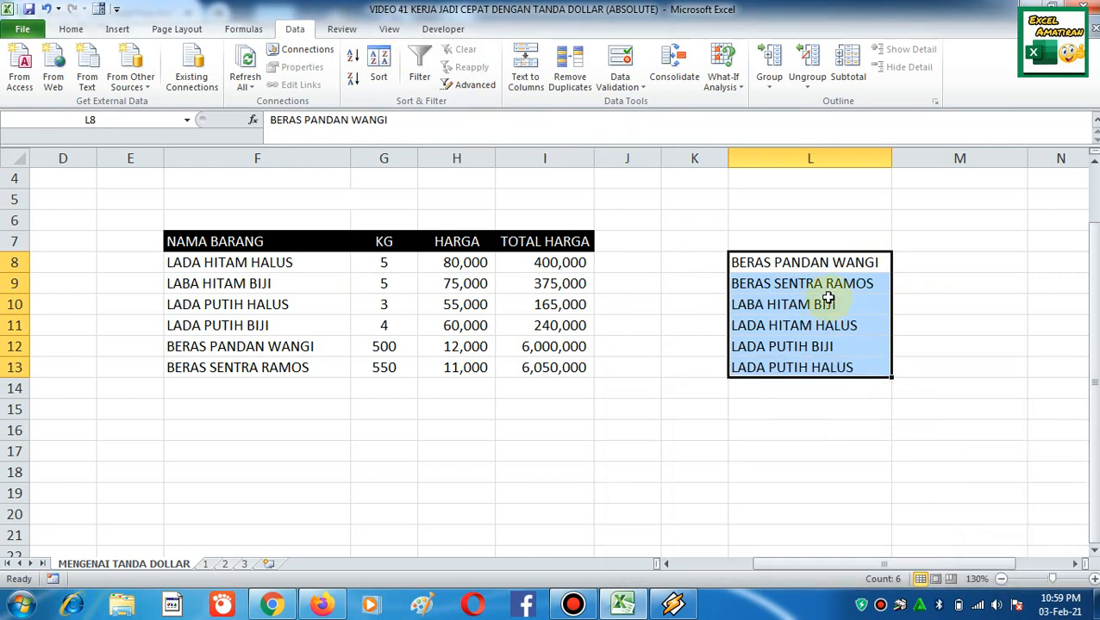
pyautogui.moveTo(793, 260); pyautogui.dragTo(781, 368)
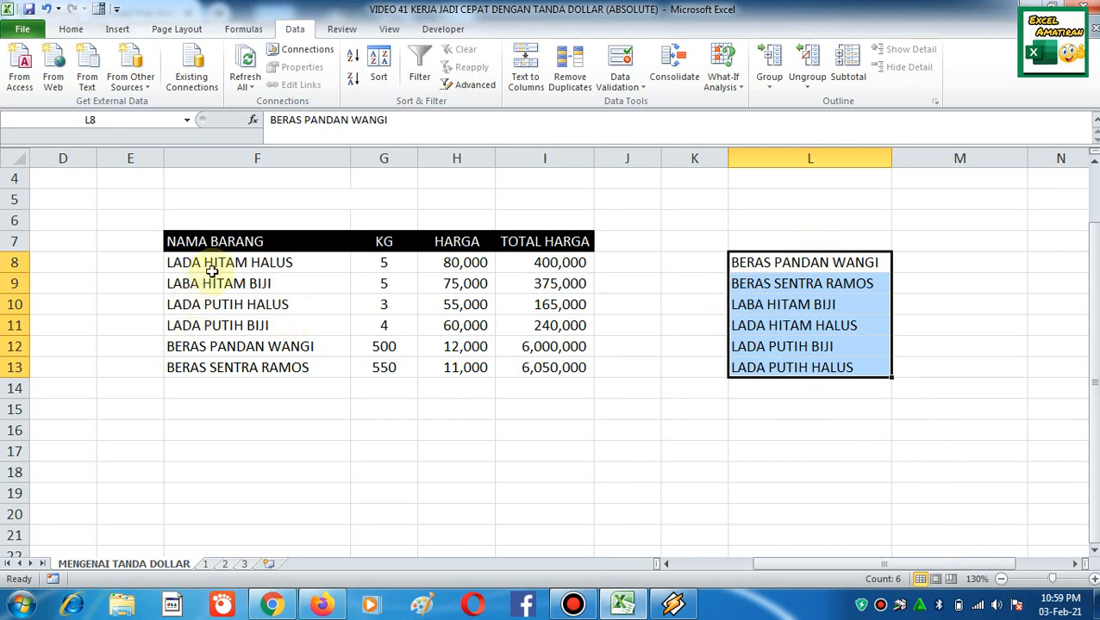
pyautogui.moveTo(211, 270); pyautogui.dragTo(215, 326)
pyautogui.click(918, 260)
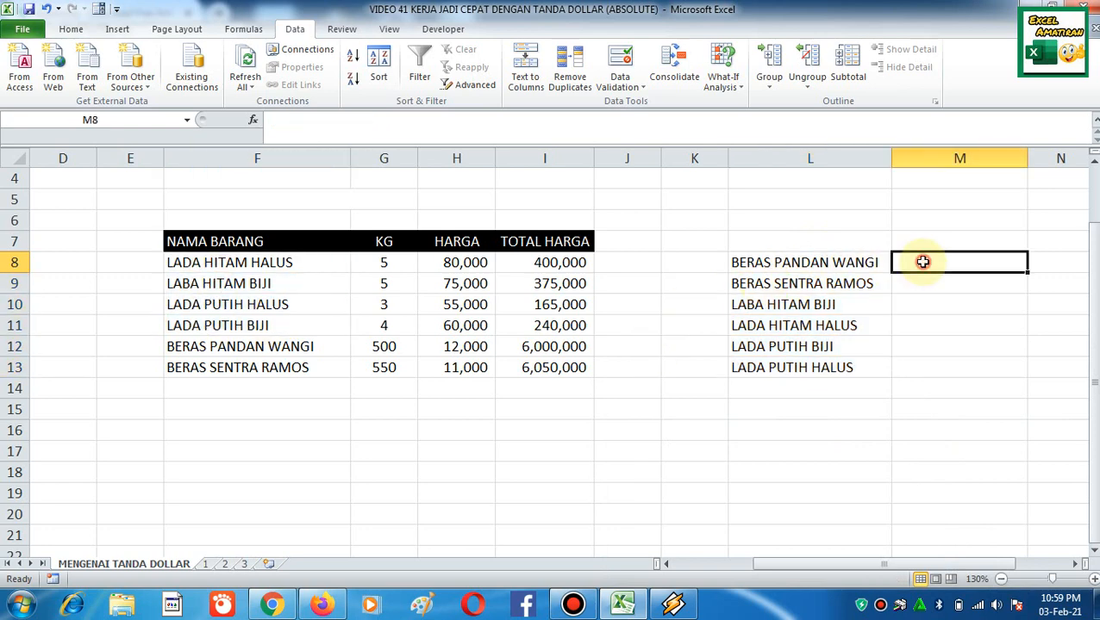
pyautogui.click(384, 269)
pyautogui.click(465, 267)
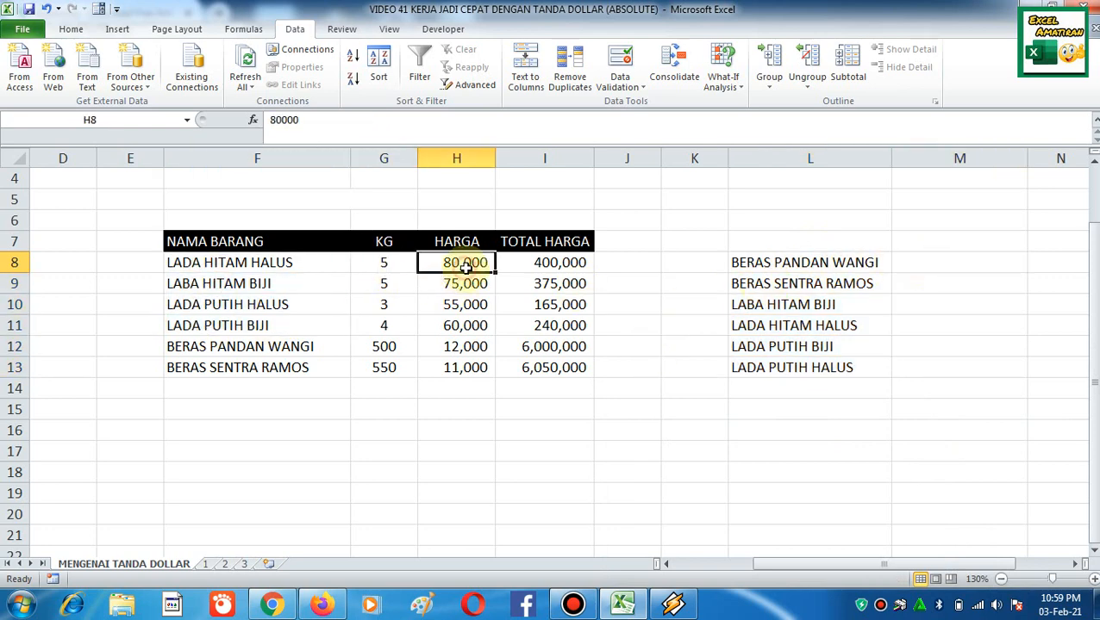
pyautogui.click(573, 263)
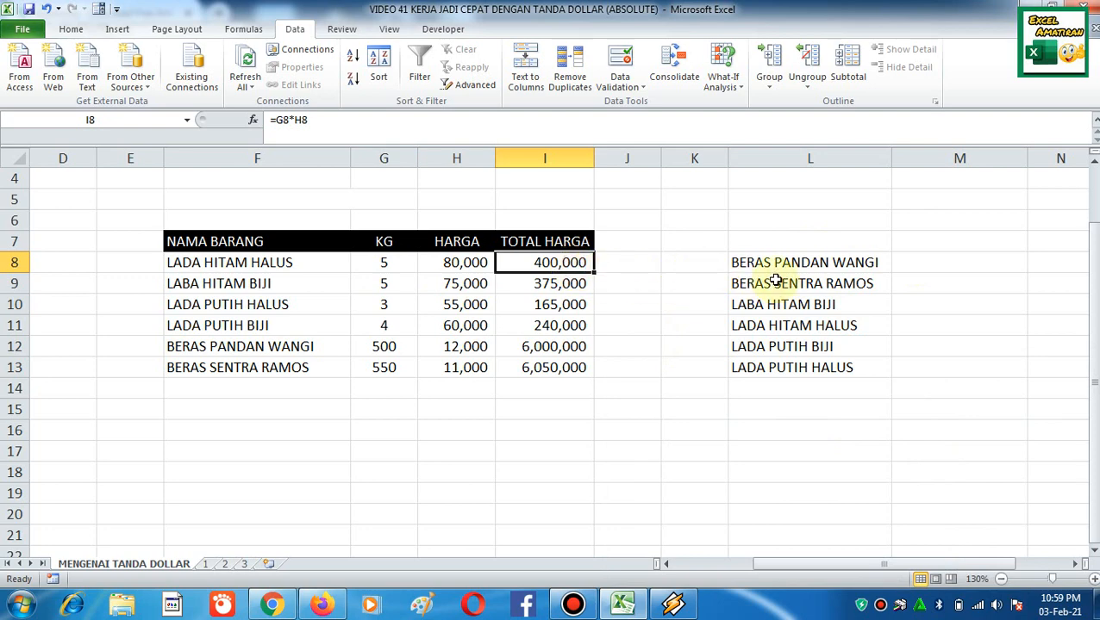
# Insert a VLOOKUP function in cell M8 with L8 as the lookup value and F8:I13 as the table array
pyautogui.click(912, 266)
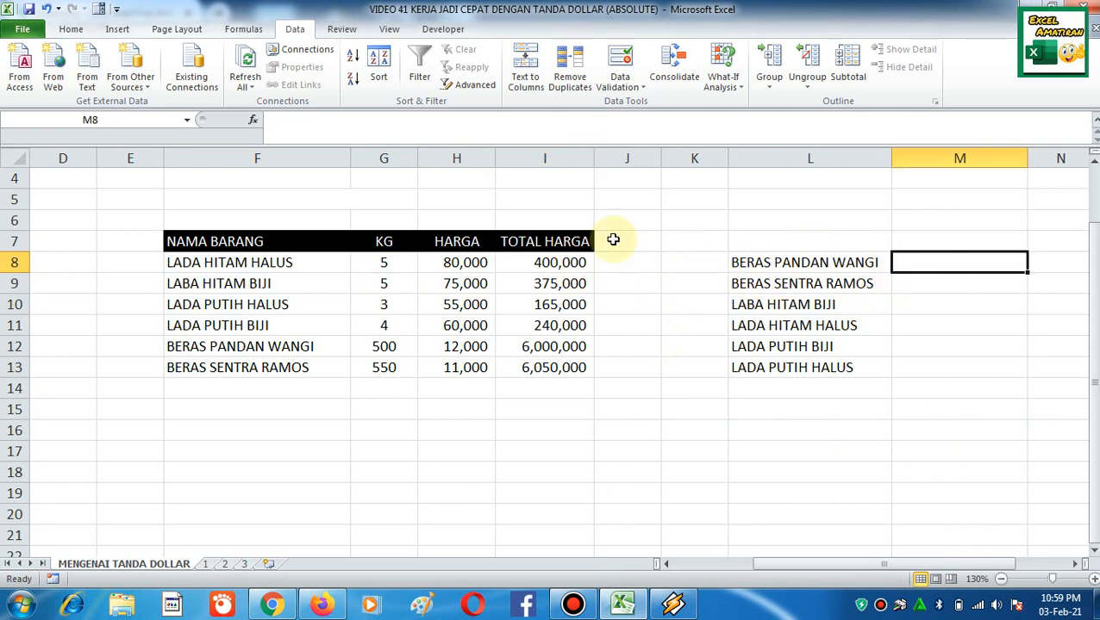
pyautogui.click(254, 125)
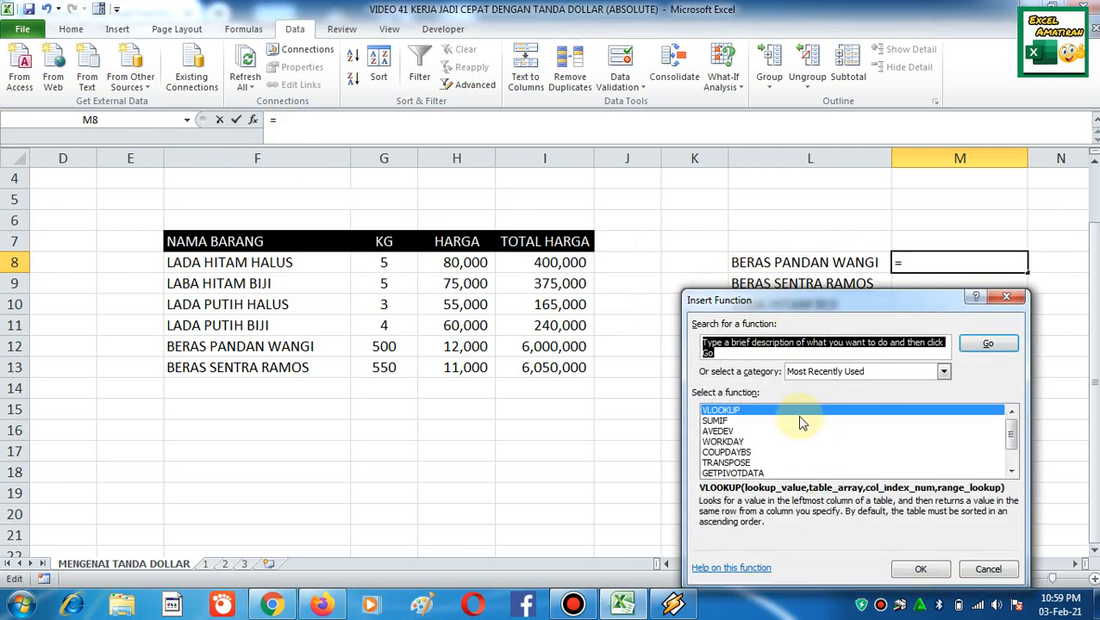
pyautogui.click(919, 569)
pyautogui.click(879, 356)
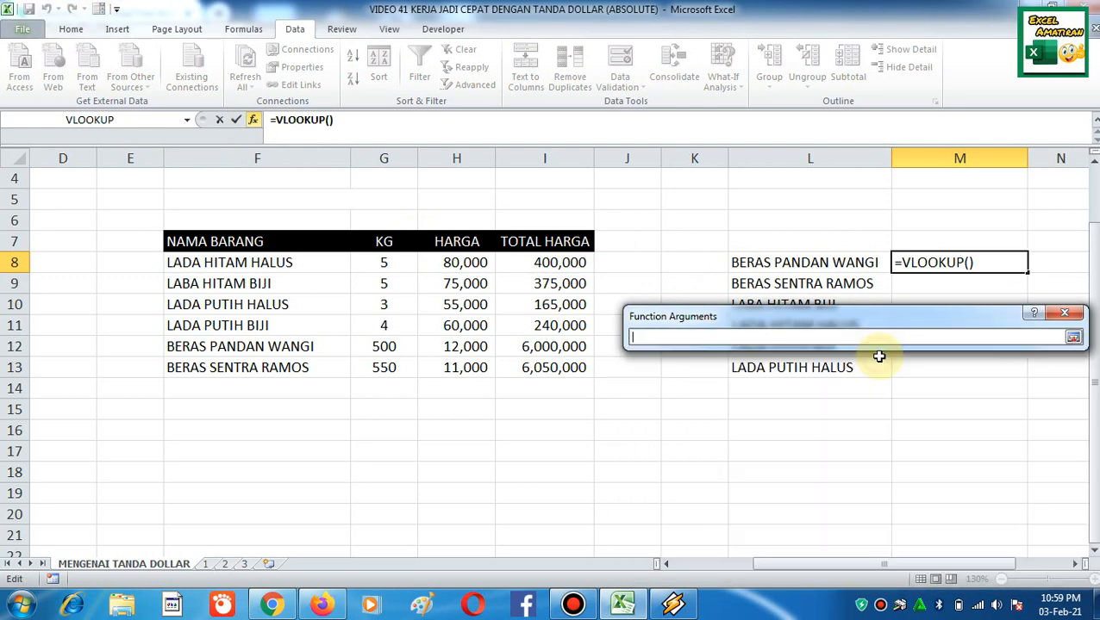
pyautogui.click(794, 259)
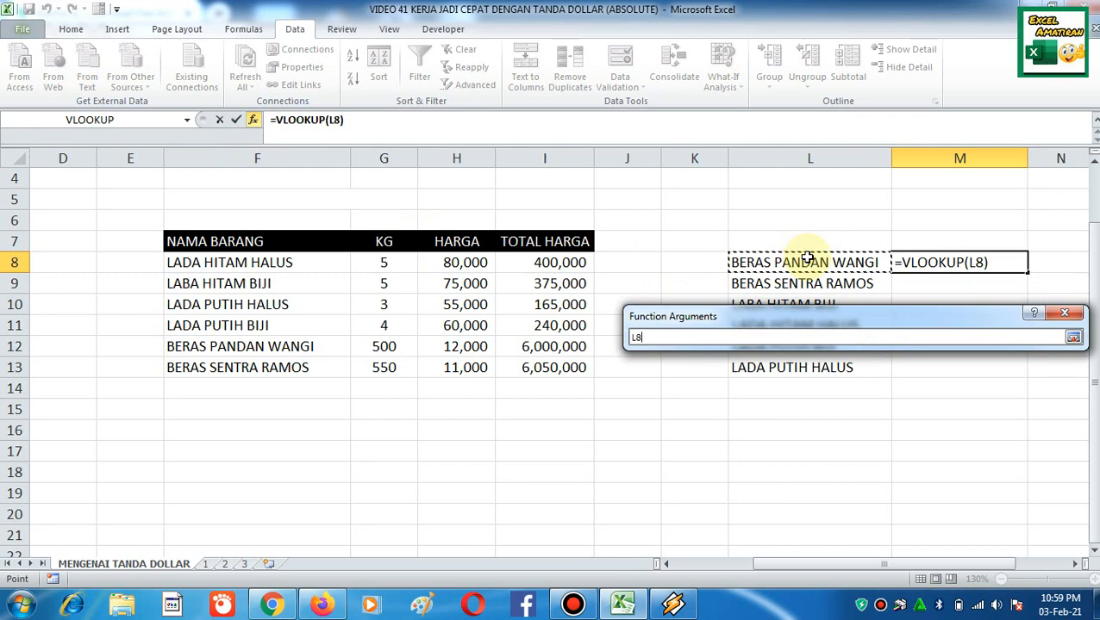
pyautogui.press('Return')
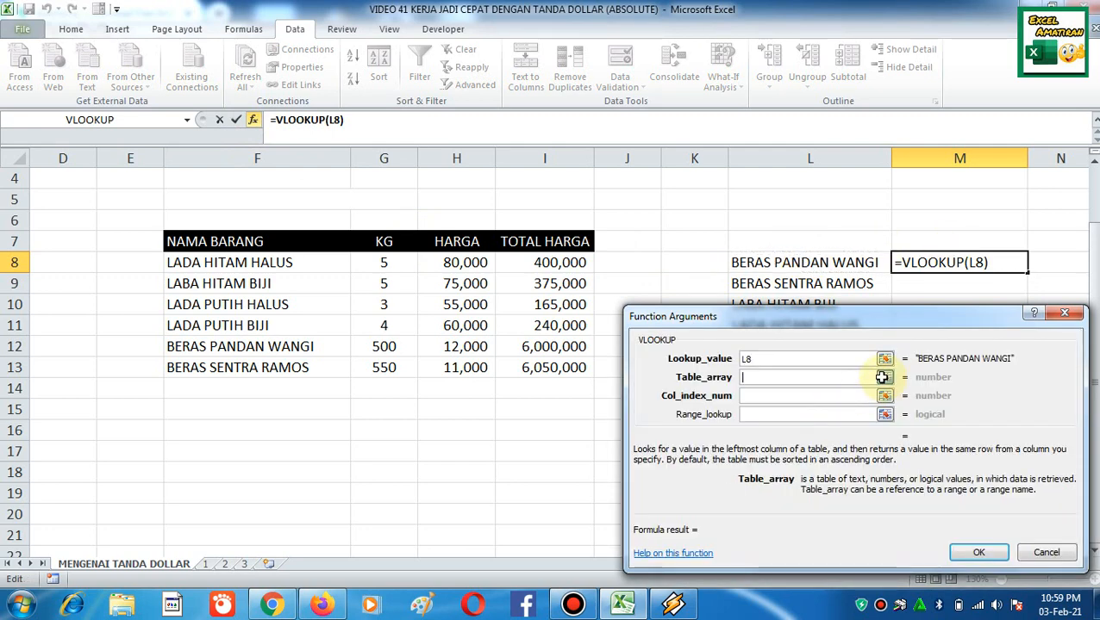
pyautogui.click(884, 376)
pyautogui.click(301, 262)
pyautogui.moveTo(300, 261); pyautogui.dragTo(546, 369)
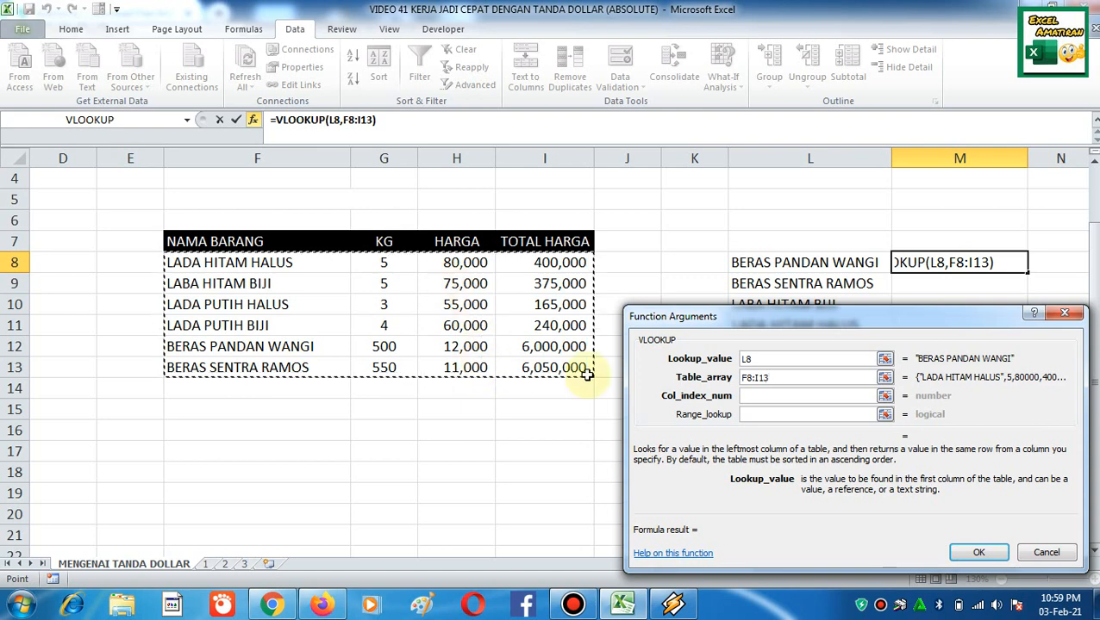
# Try 2, 3 and 4 as the column index number in the VLOOKUP arguments
pyautogui.click(746, 397)
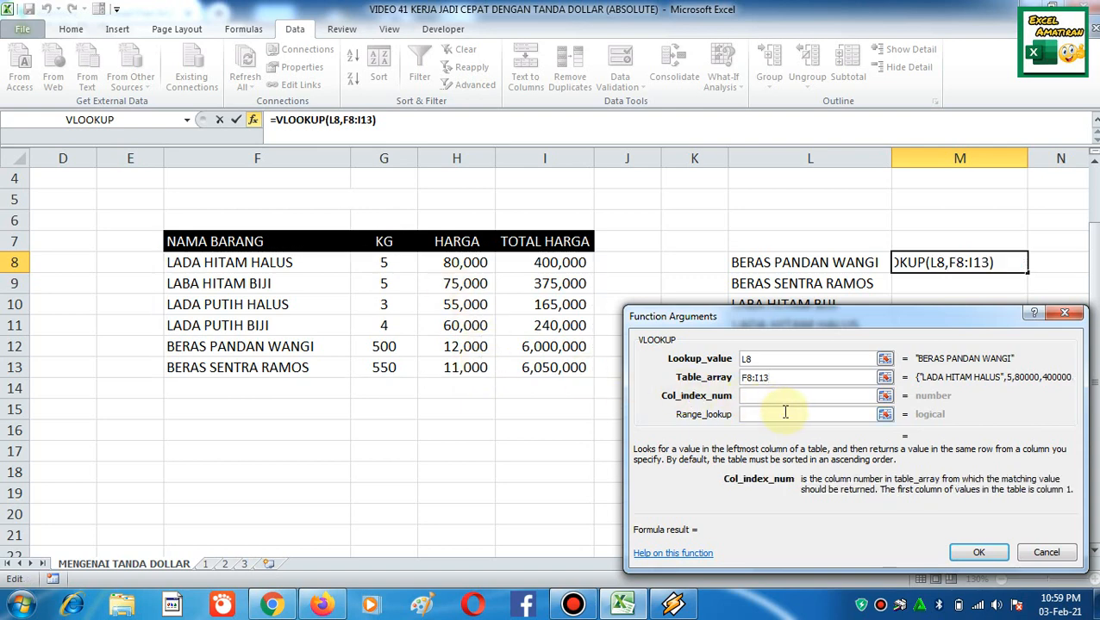
pyautogui.write('2')
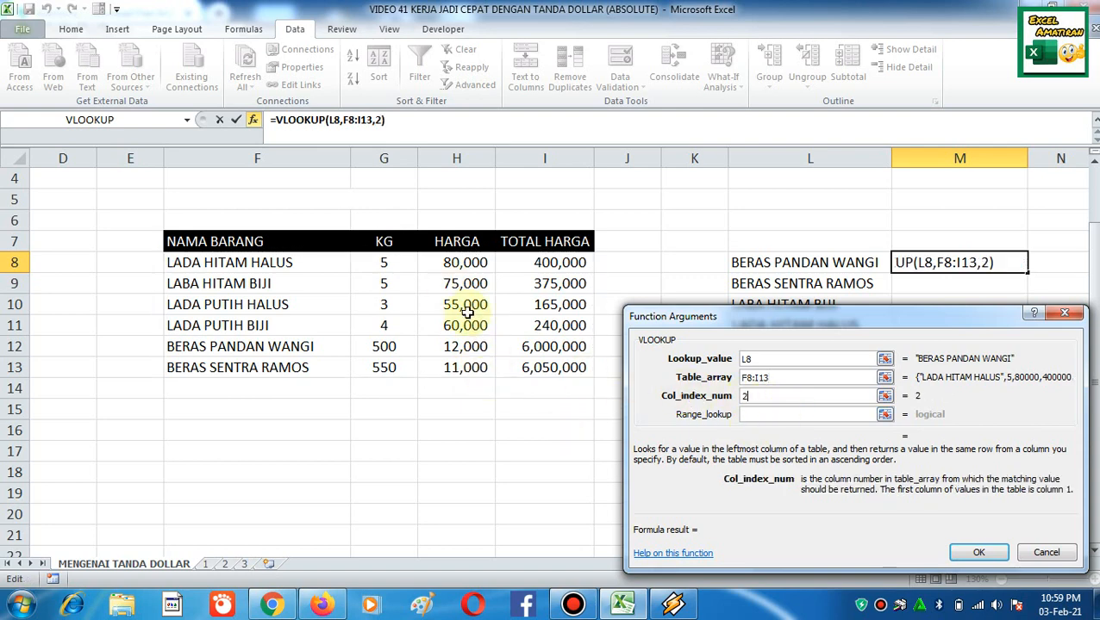
pyautogui.doubleClick(744, 396)
pyautogui.press('BackSpace')
pyautogui.write('3')
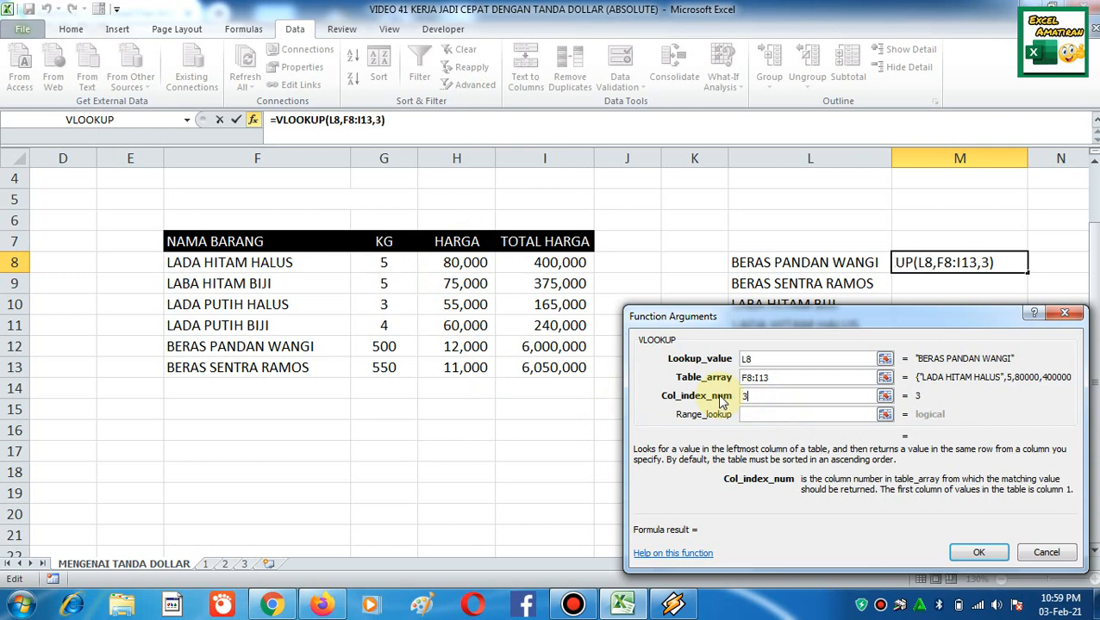
pyautogui.doubleClick(760, 397)
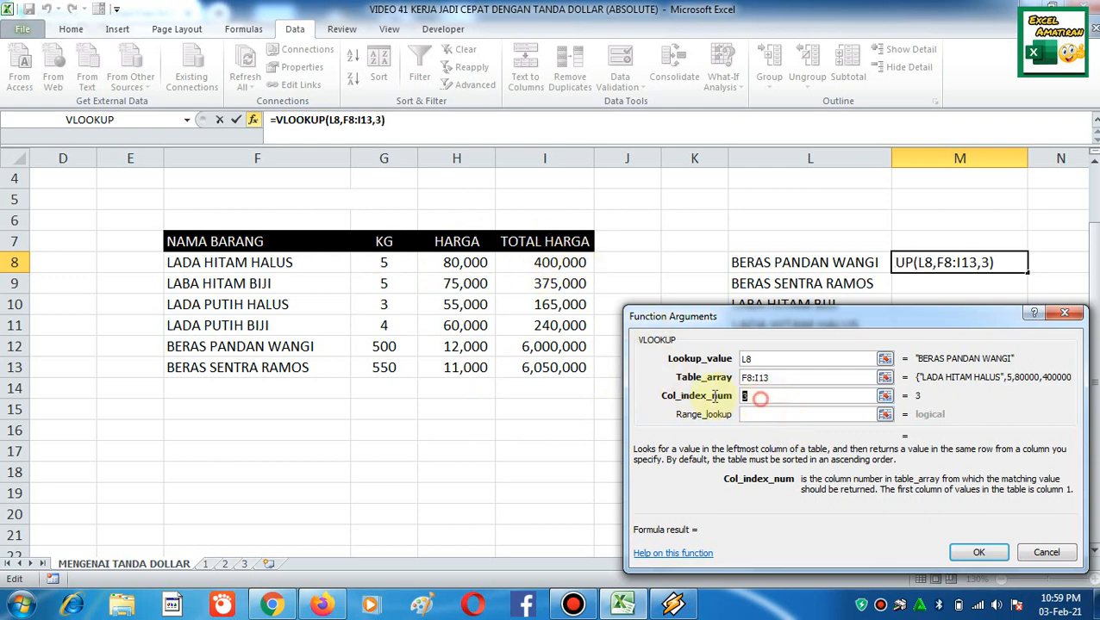
pyautogui.press('BackSpace')
pyautogui.write('4')
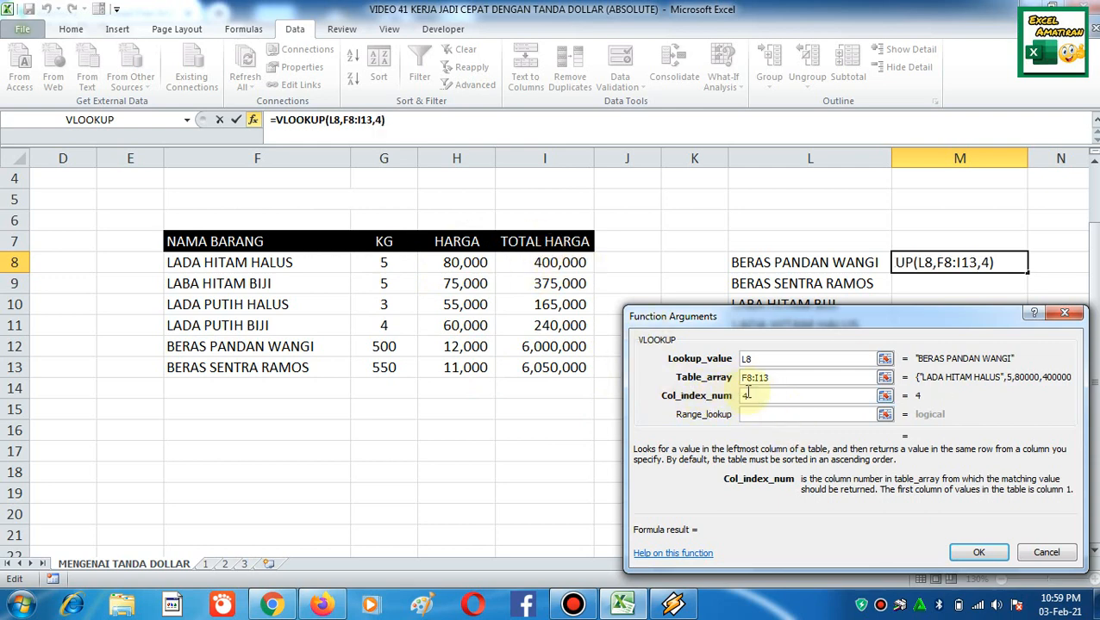
# Set the VLOOKUP column index number to 2 and the range lookup to 0, and enter the formula in M8
pyautogui.doubleClick(748, 396)
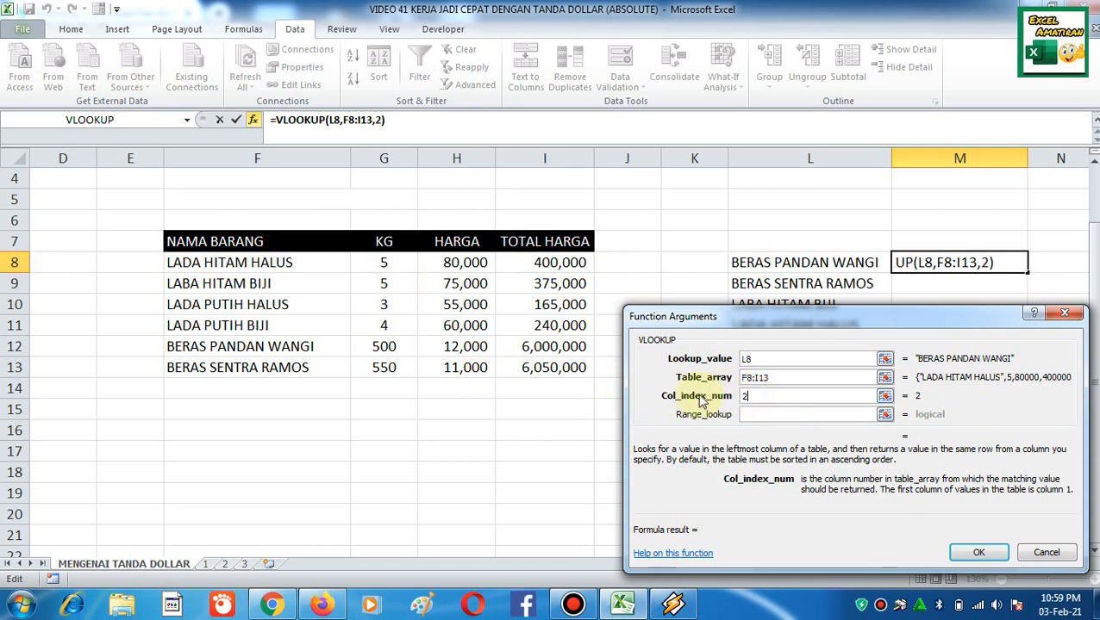
pyautogui.write('2')
pyautogui.click(760, 417)
pyautogui.click(770, 417)
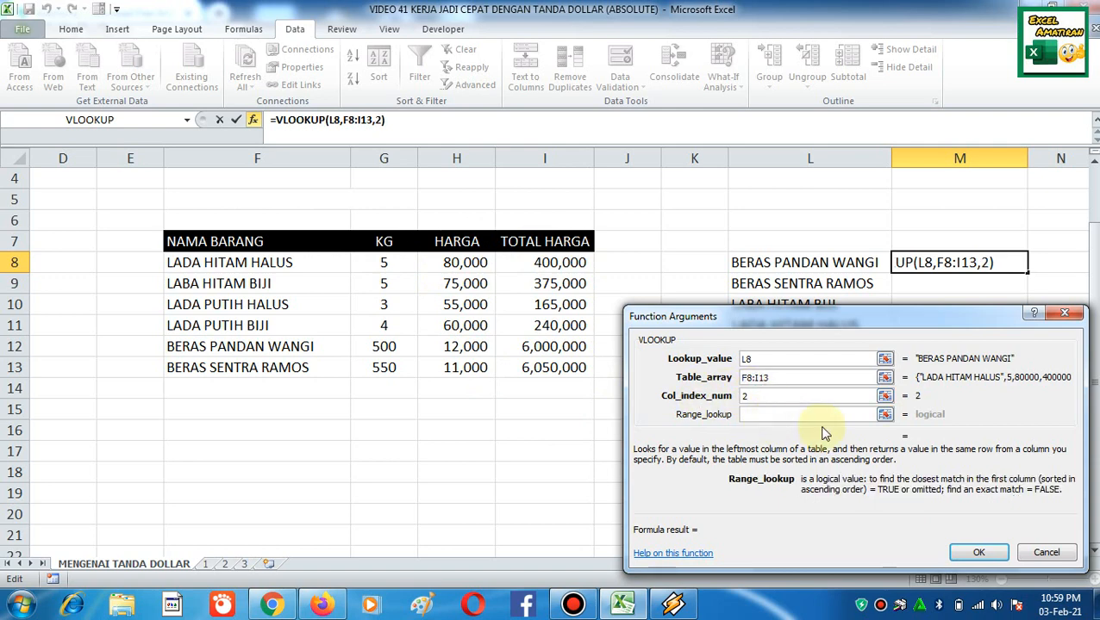
pyautogui.write('0')
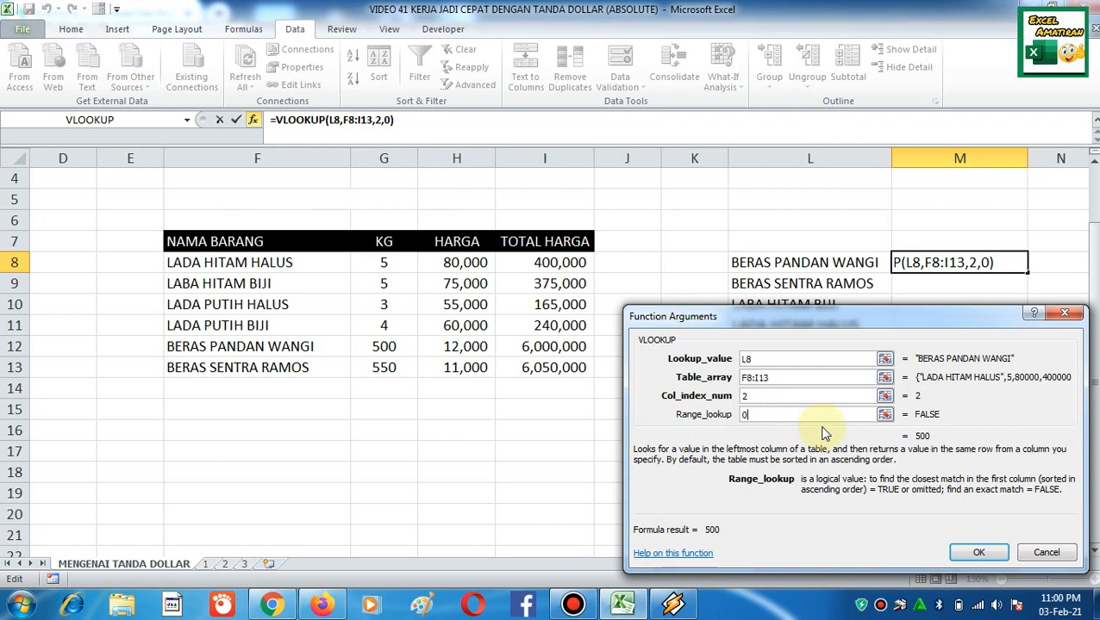
pyautogui.press('Return')
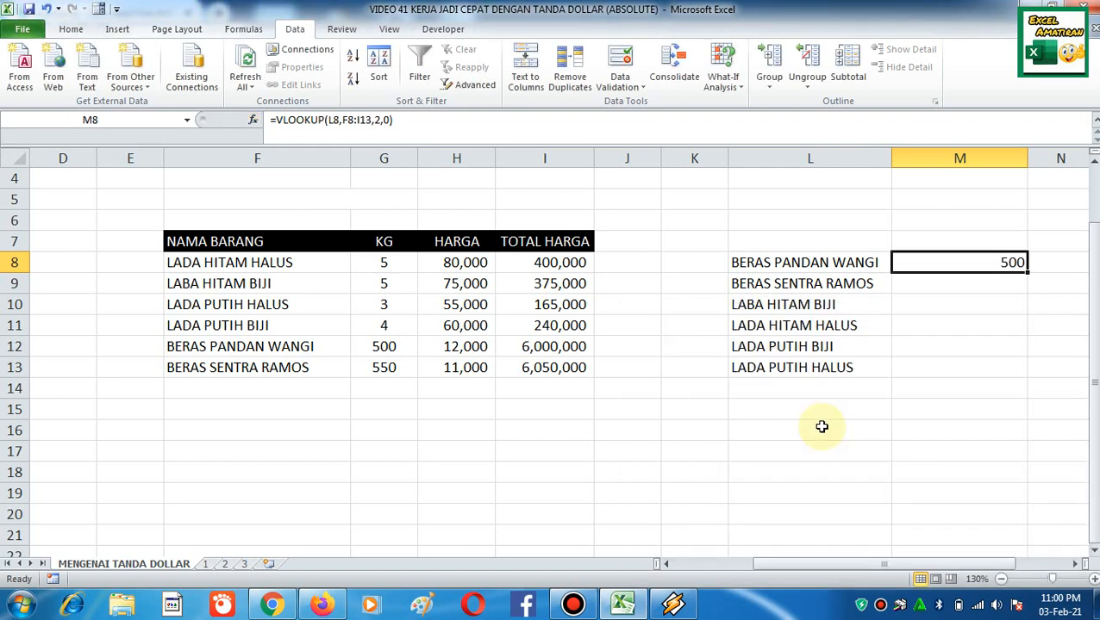
# Examine the cell ranges referenced by the VLOOKUP formula in M8
pyautogui.doubleClick(949, 265)
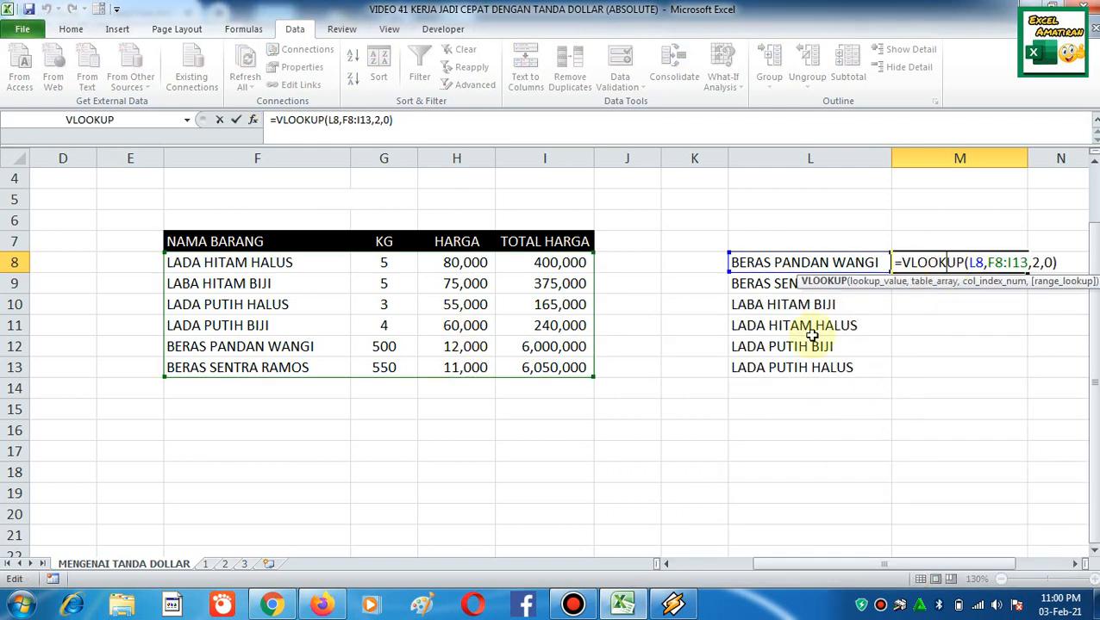
pyautogui.press('Escape')
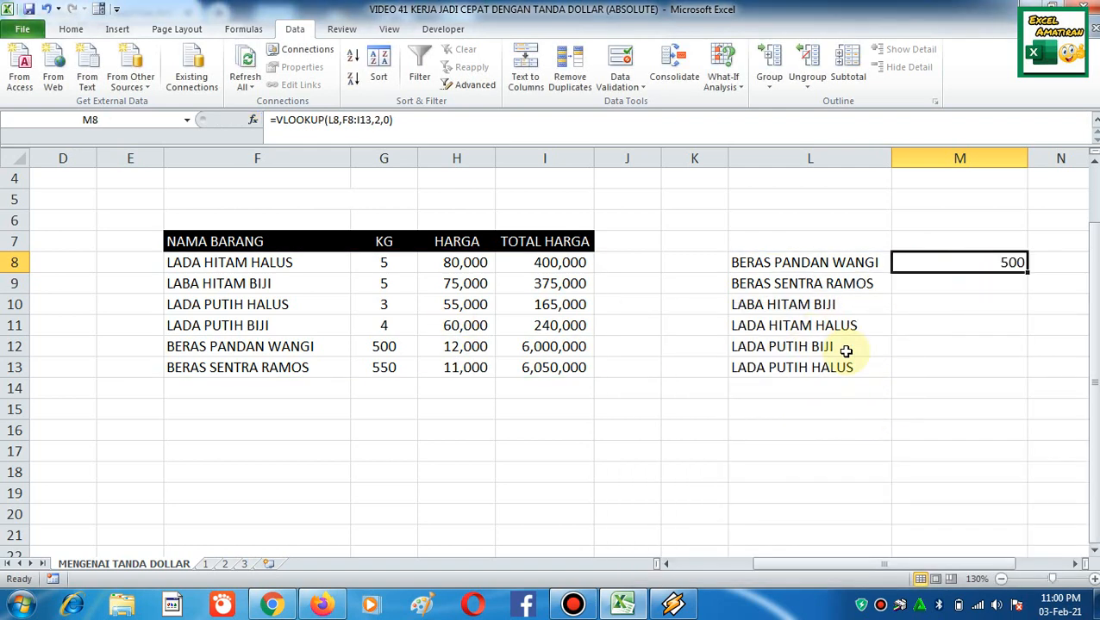
pyautogui.doubleClick(960, 263)
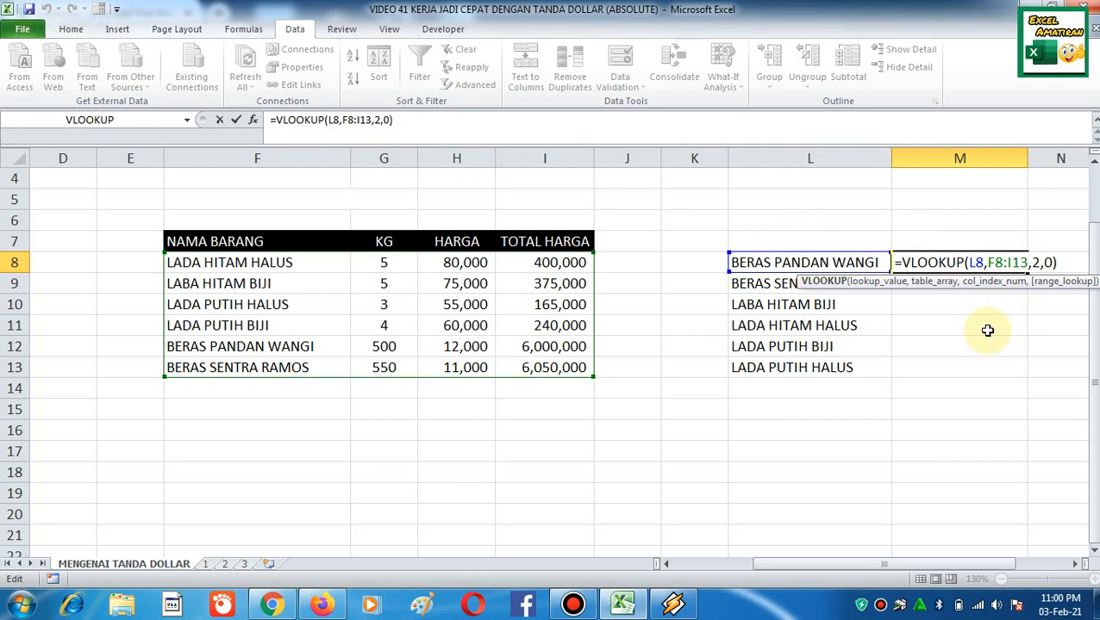
pyautogui.hotkey('ctrl', 'Return')
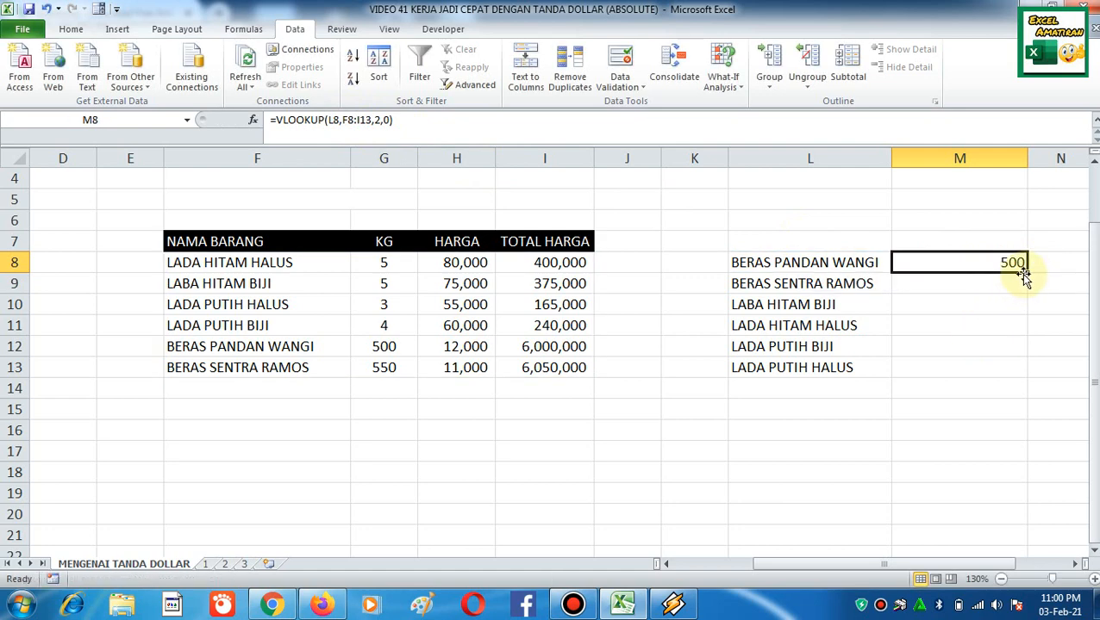
# Copy the VLOOKUP formula from M8 to M9 and inspect the ranges referenced by the copy
pyautogui.hotkey('ctrl', 'c')
pyautogui.press('Down')
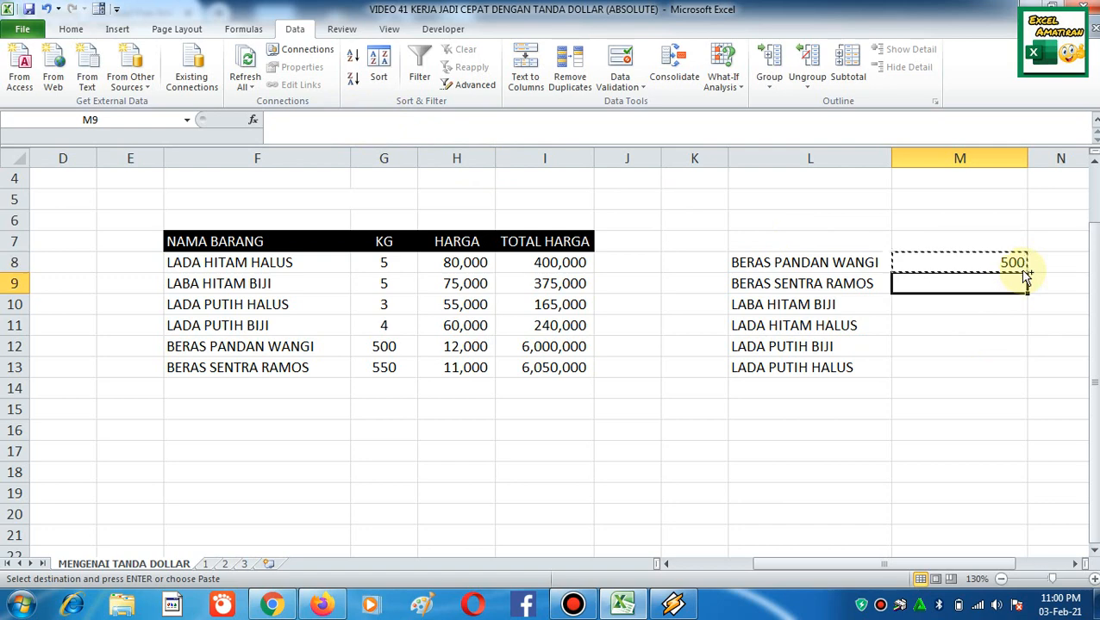
pyautogui.hotkey('ctrl', 'v')
pyautogui.press('Escape')
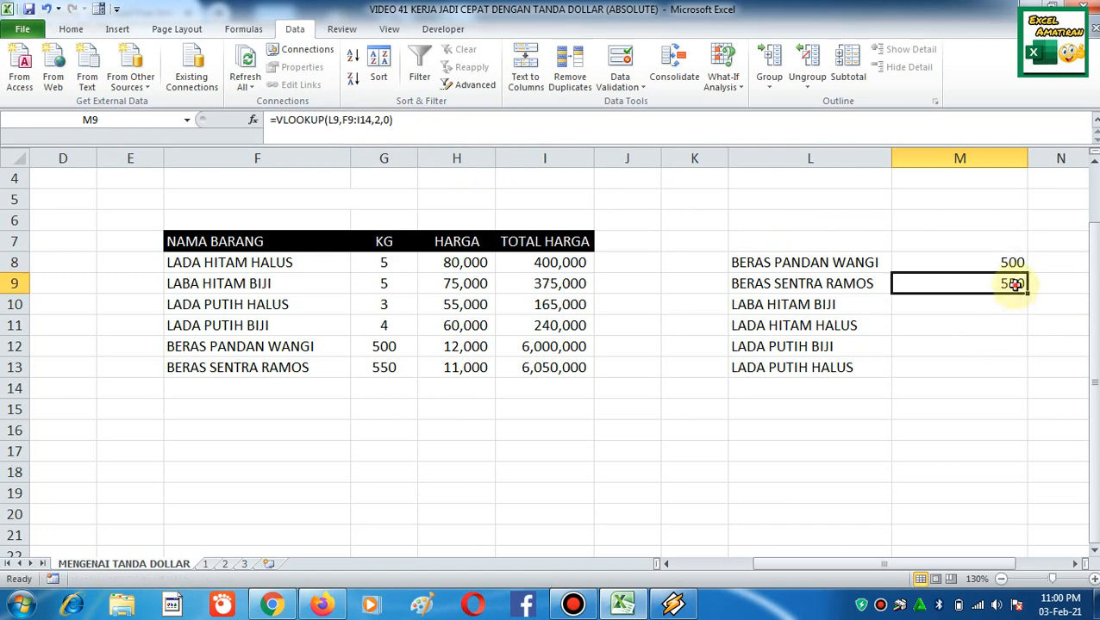
pyautogui.doubleClick(1016, 283)
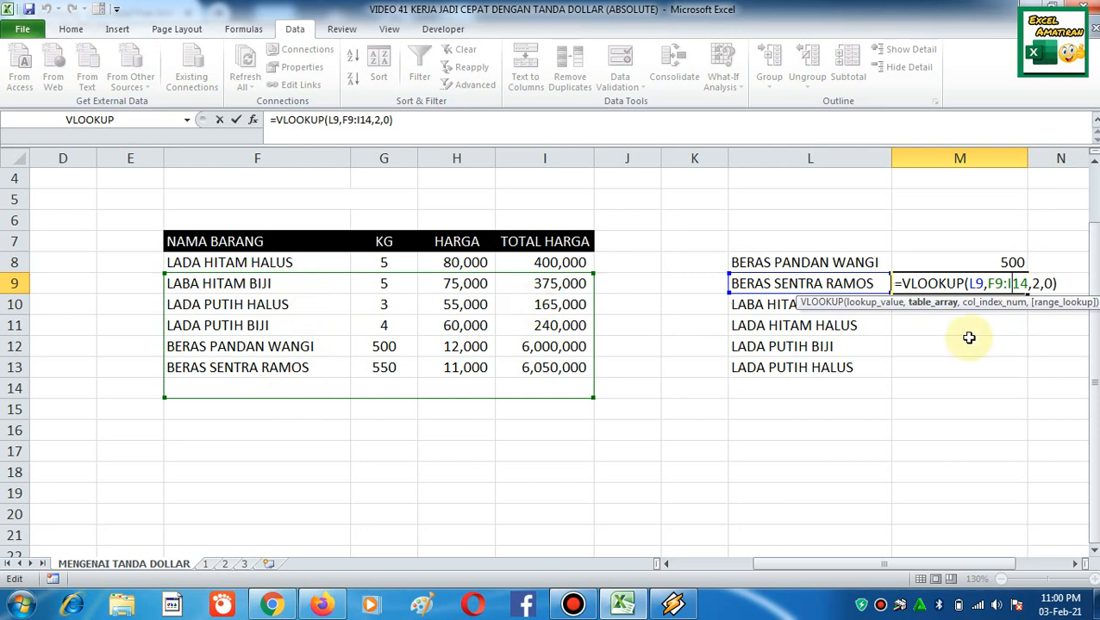
pyautogui.hotkey('ctrl', 'Return')
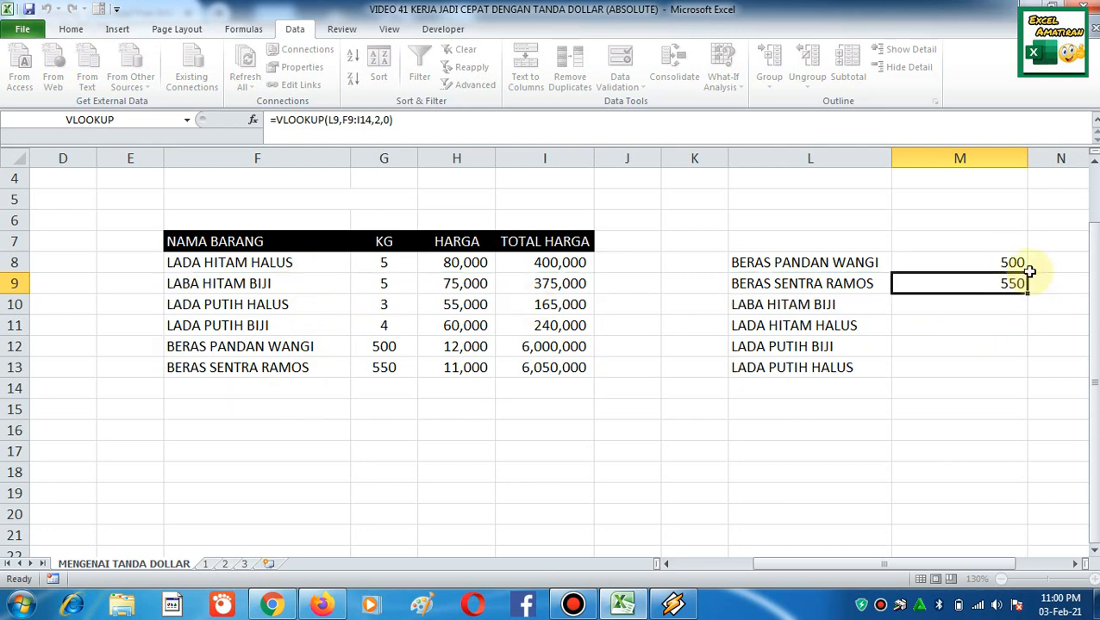
# Make the table array in M8's VLOOKUP formula absolute, as $F$8:$I$13
pyautogui.click(1012, 262)
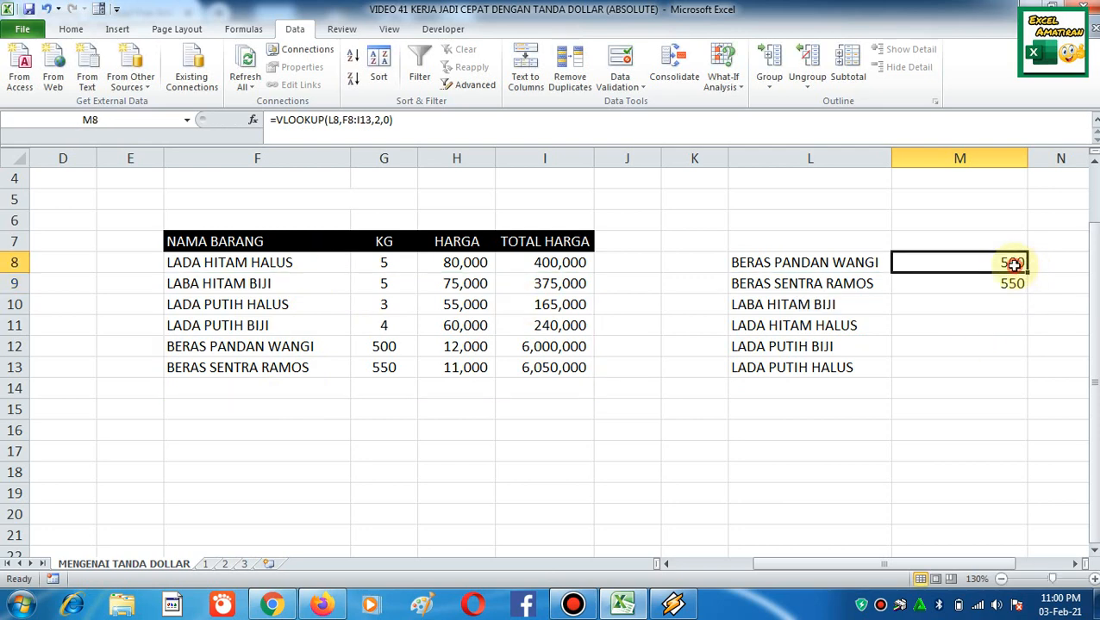
pyautogui.click(346, 120)
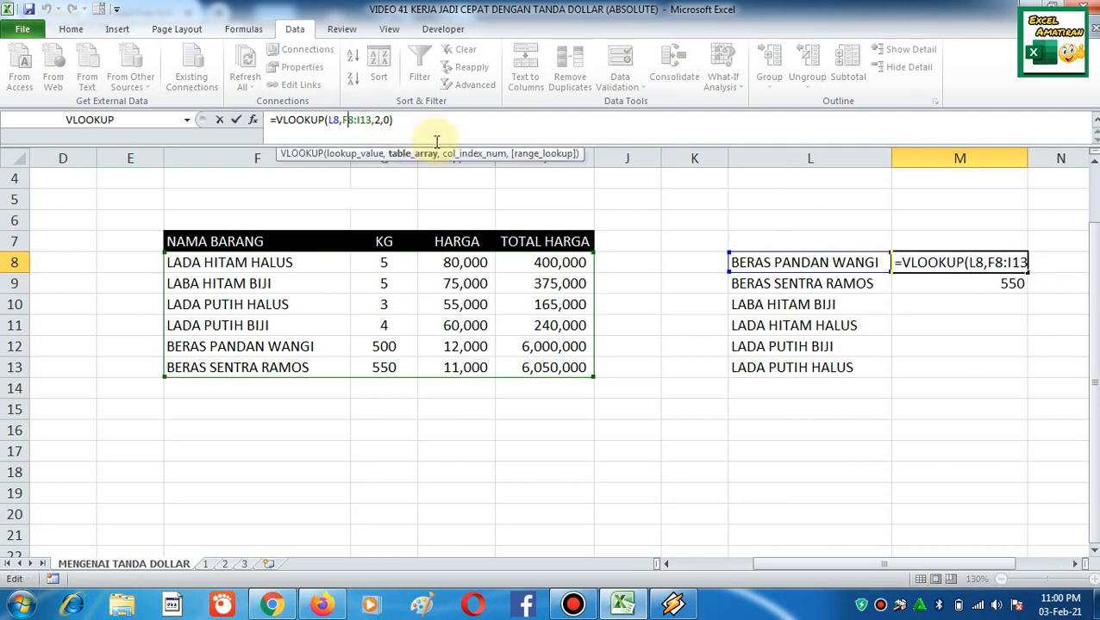
pyautogui.press('F4')
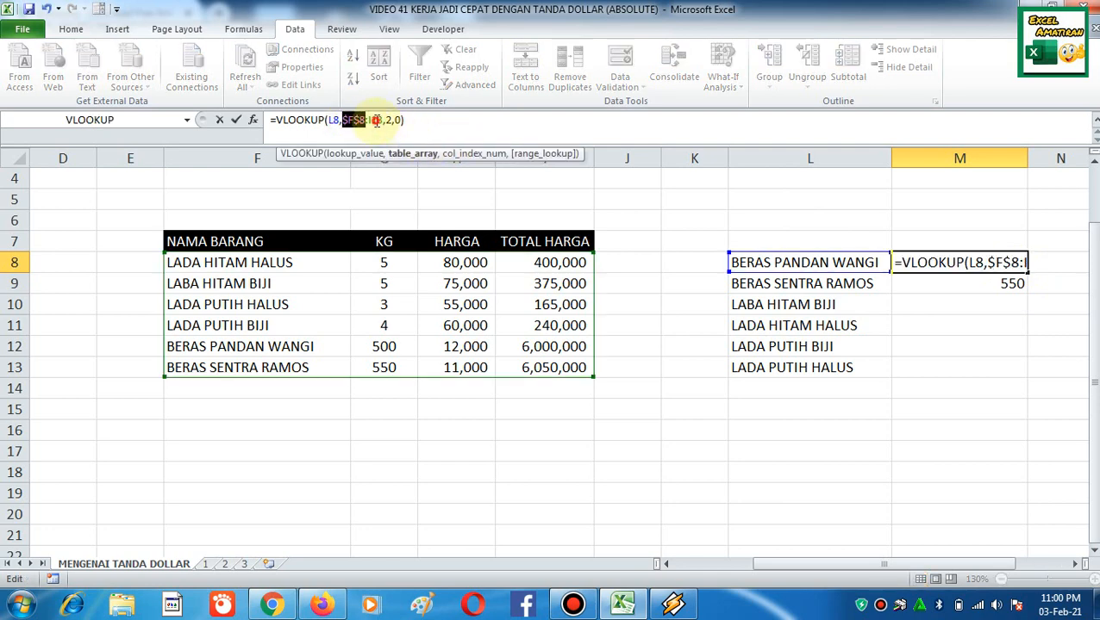
pyautogui.click(376, 120)
pyautogui.press('F4')
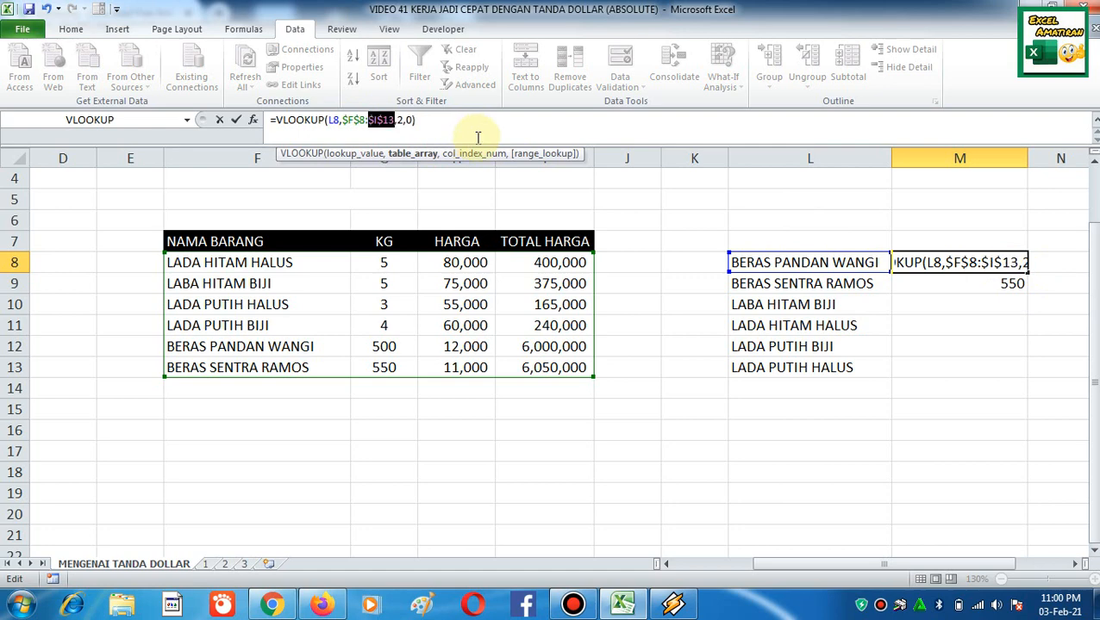
pyautogui.press('Return')
# Paste the VLOOKUP formula with the absolute table array from M8 into M9 and check its references
pyautogui.press('Up')
pyautogui.hotkey('ctrl', 'c')
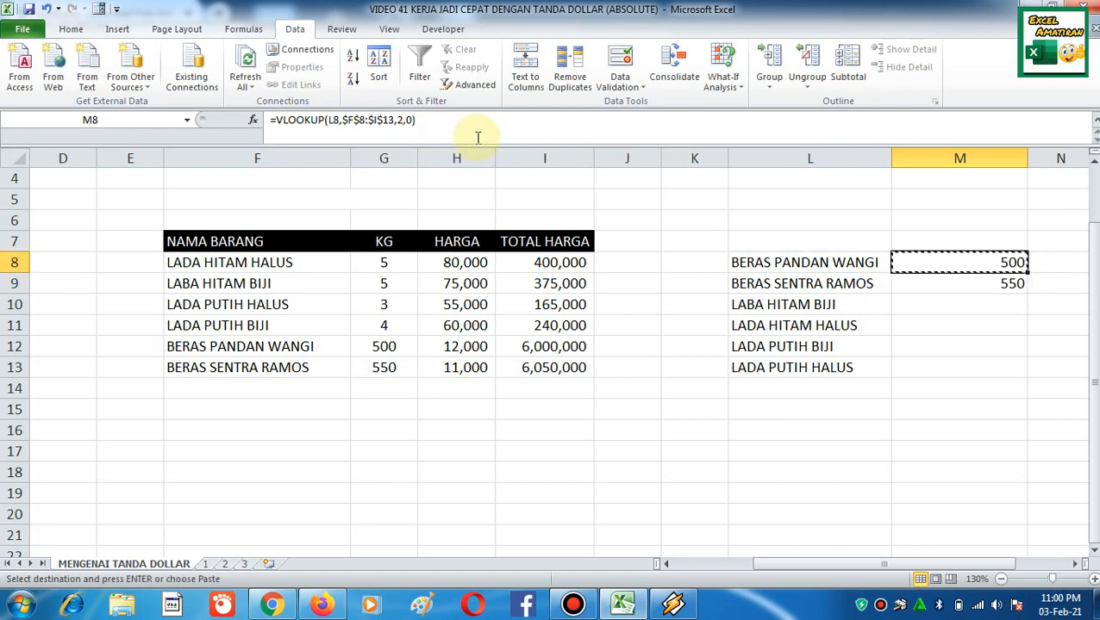
pyautogui.hotkey('shift', 'Down')
pyautogui.hotkey('ctrl', 'v')
pyautogui.click(809, 304)
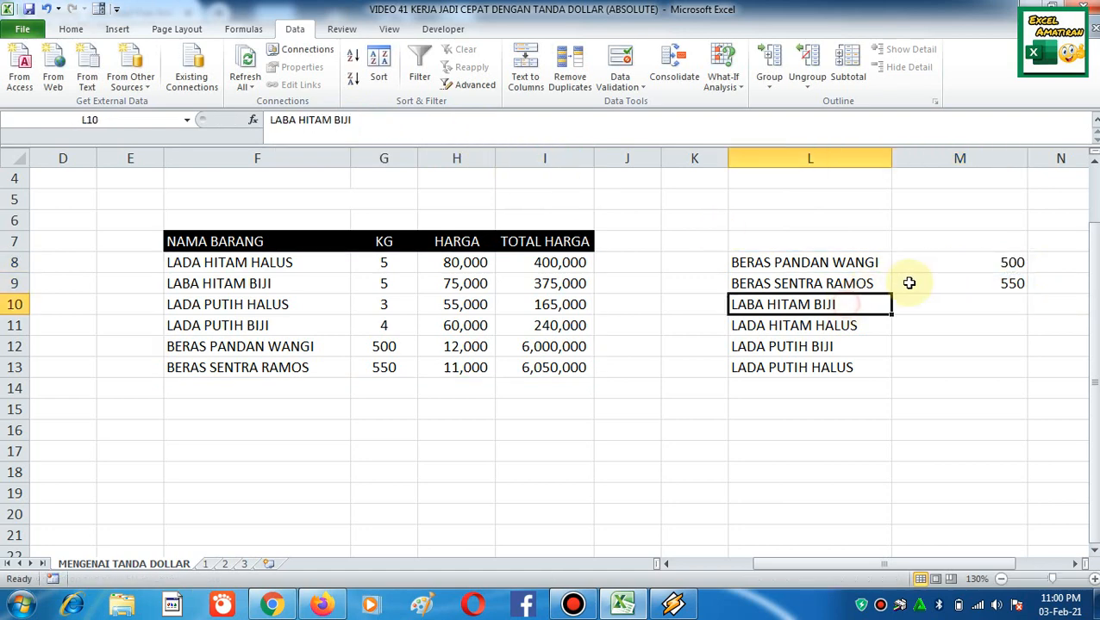
pyautogui.click(914, 282)
pyautogui.doubleClick(914, 283)
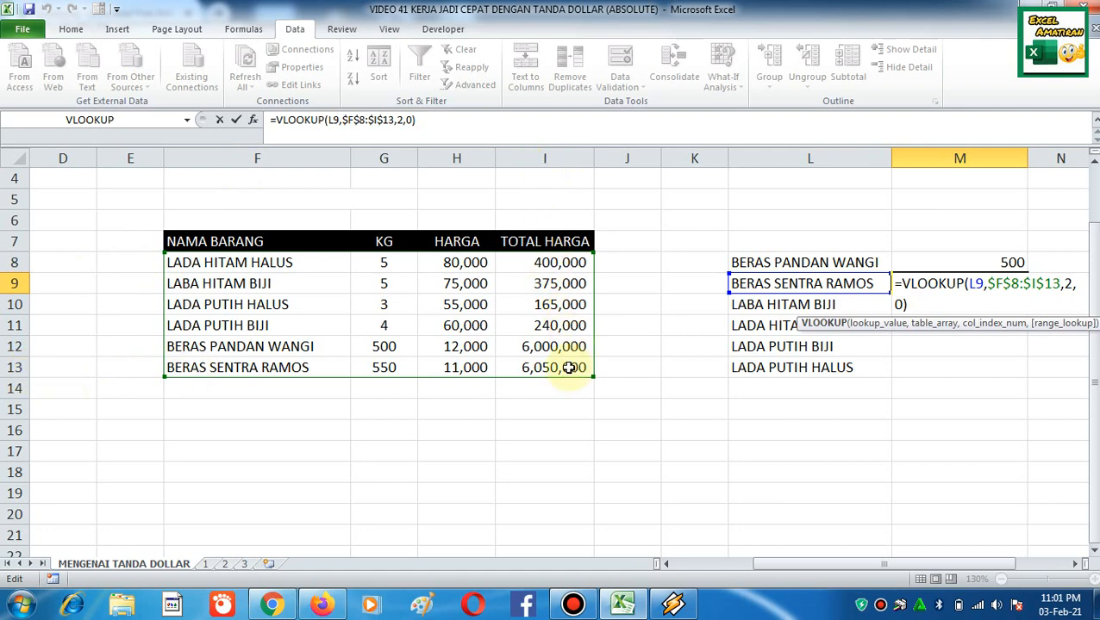
pyautogui.click(1024, 365)
# Copy the VLOOKUP formula in M9 down through M13
pyautogui.click(1010, 284)
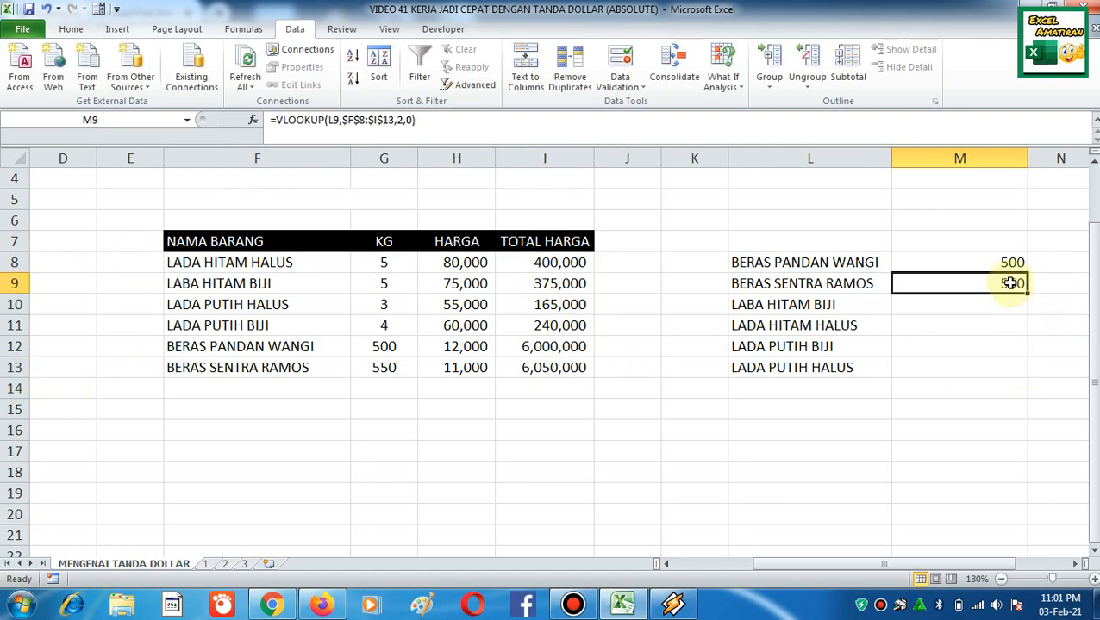
pyautogui.hotkey('ctrl', 'c')
pyautogui.hotkey('shift', 'Down')
pyautogui.hotkey('shift', 'Down')
pyautogui.hotkey('shift', 'Down')
pyautogui.hotkey('shift', 'Down')
pyautogui.hotkey('ctrl', 'v')
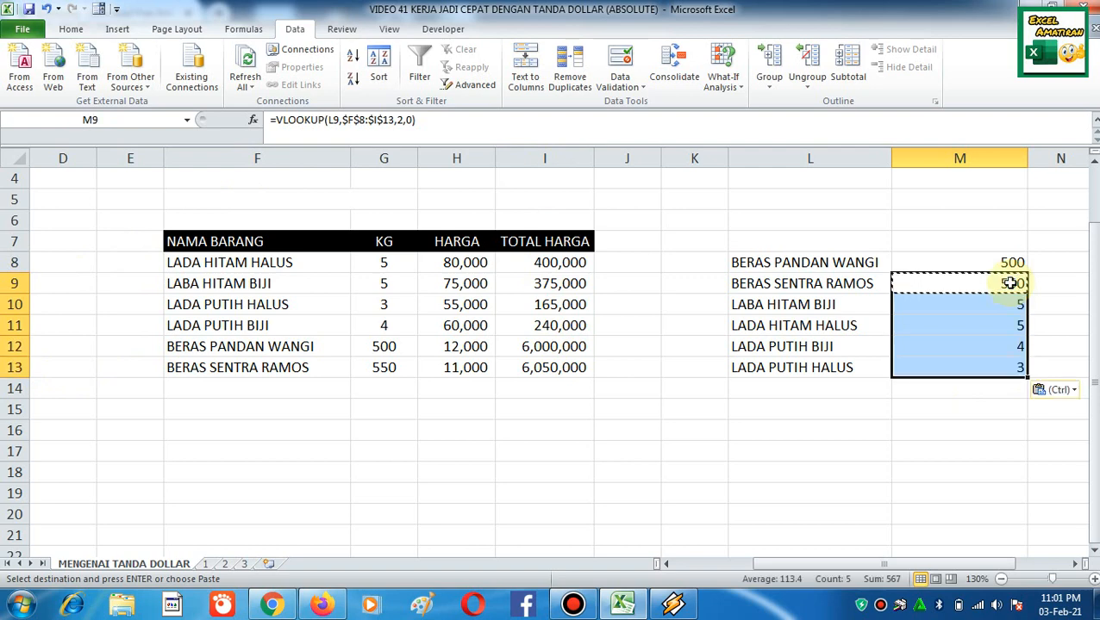
pyautogui.press('Escape')
# Sum G8:G14 in cell G15 with AutoSum and copy the sum formula to M15
pyautogui.moveTo(379, 262); pyautogui.dragTo(393, 392)
pyautogui.click(393, 403)
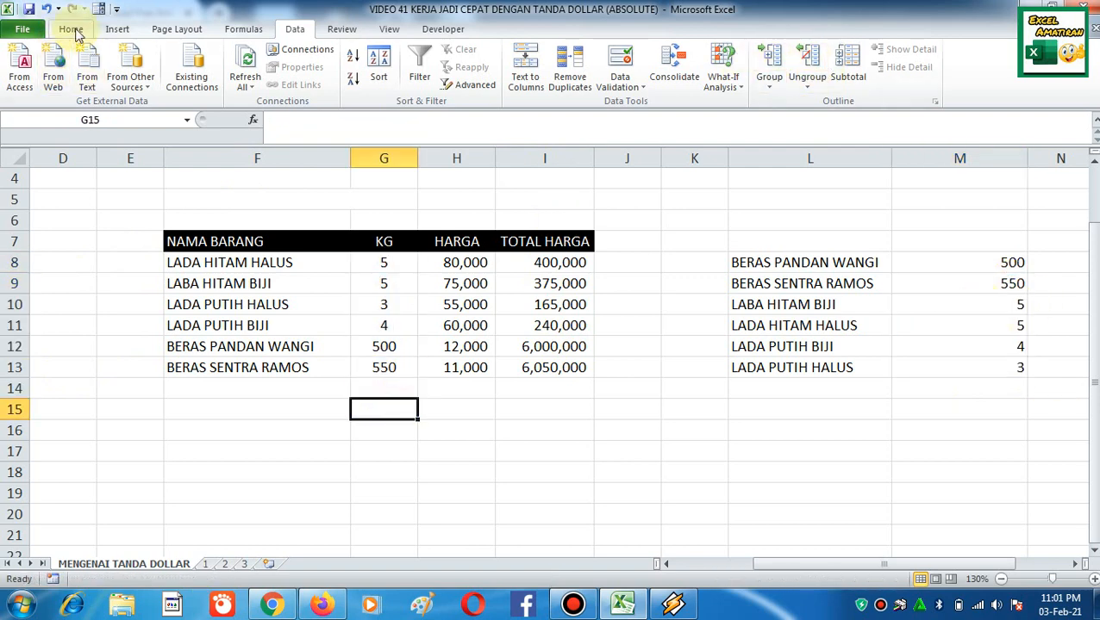
pyautogui.scroll(4, 690, 73)
pyautogui.click(903, 49)
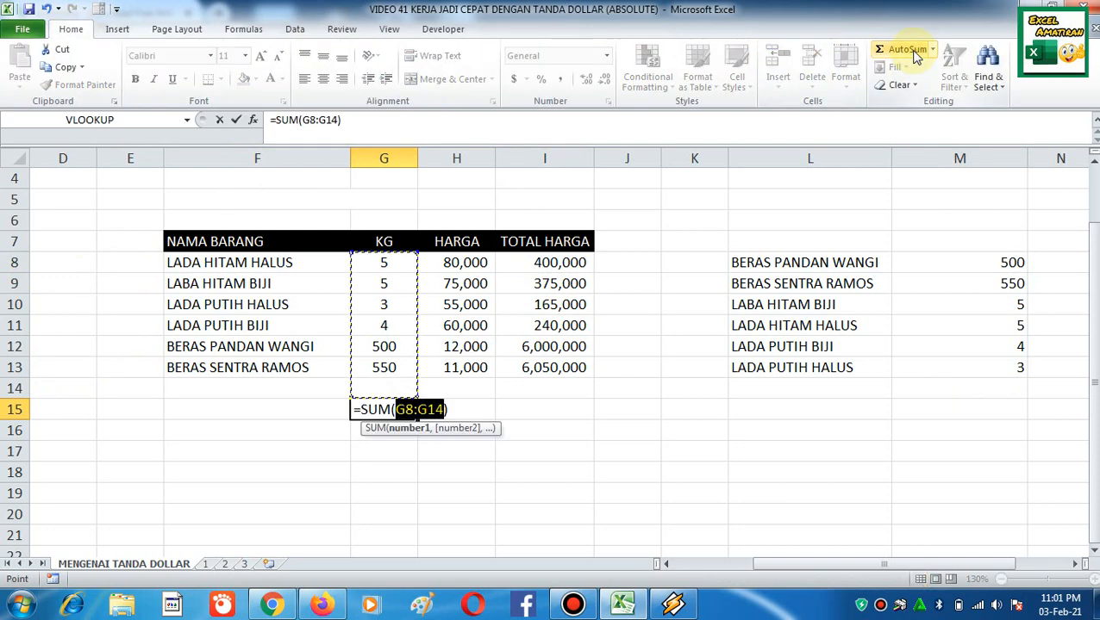
pyautogui.press('Return')
pyautogui.press('Up')
pyautogui.hotkey('ctrl', 'c')
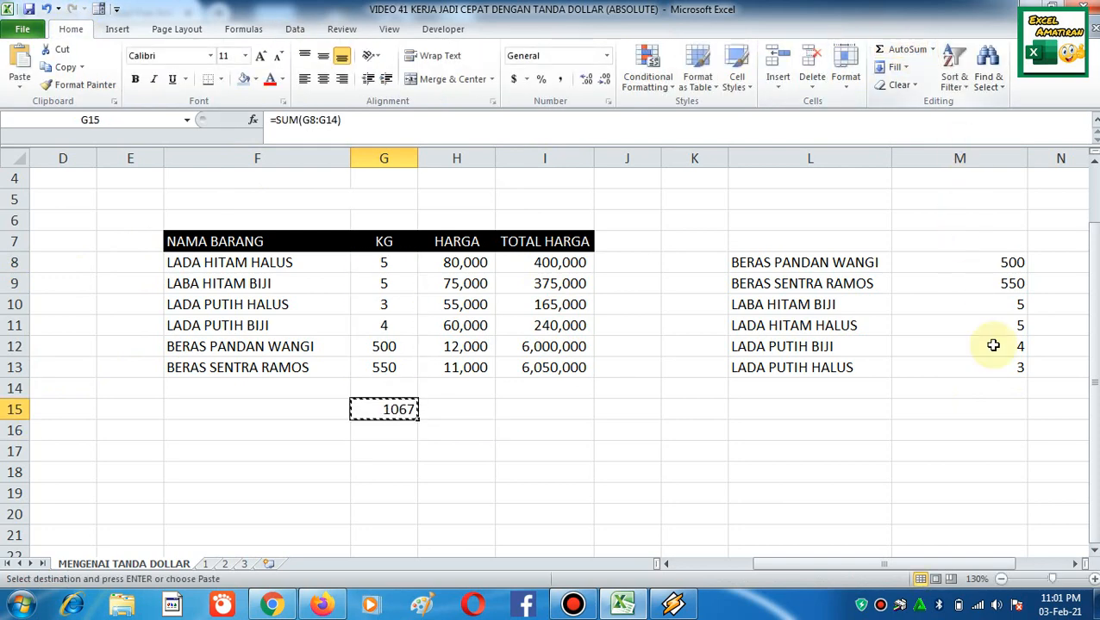
pyautogui.click(993, 410)
pyautogui.press('Return')
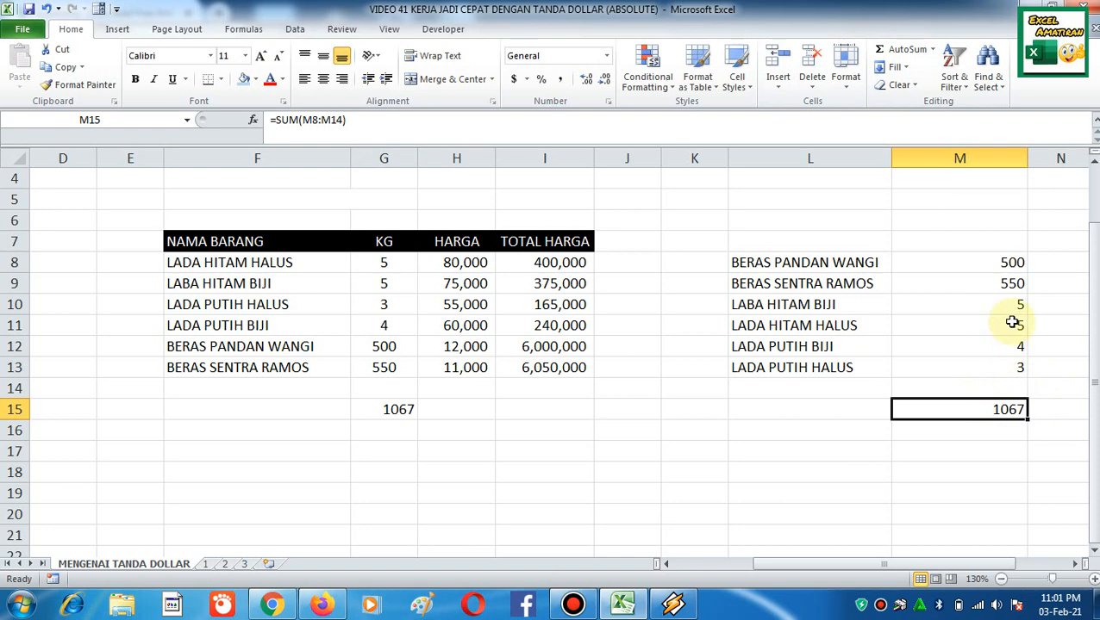
# Make the first cell of the table array in M8's VLOOKUP formula relative, giving F8:$I$13
pyautogui.click(1007, 276)
pyautogui.click(1006, 261)
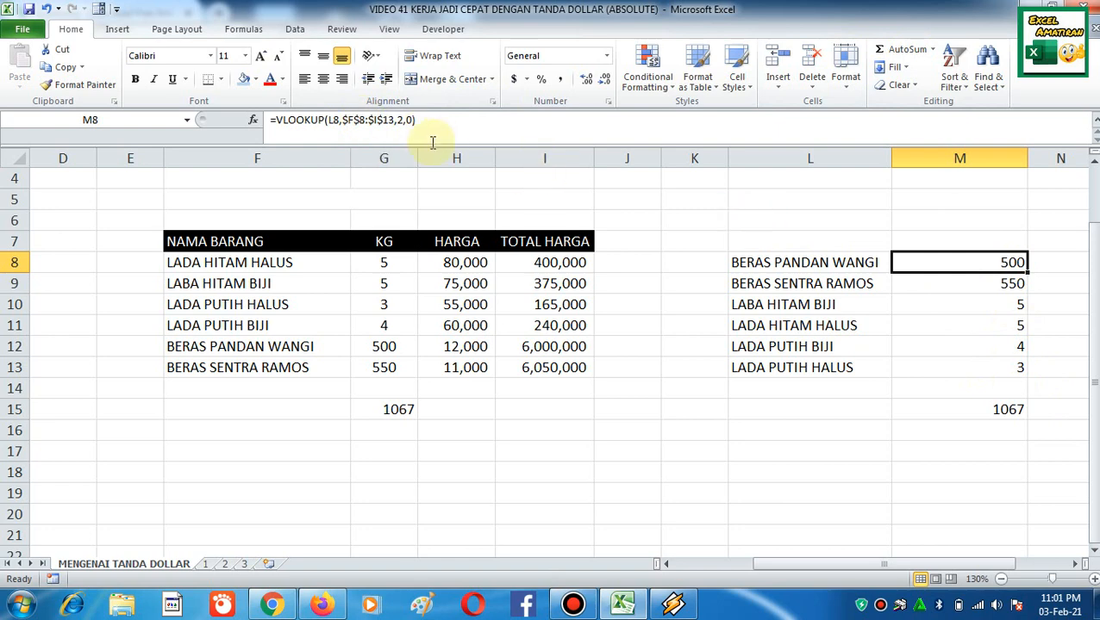
pyautogui.click(367, 120)
pyautogui.press('F4')
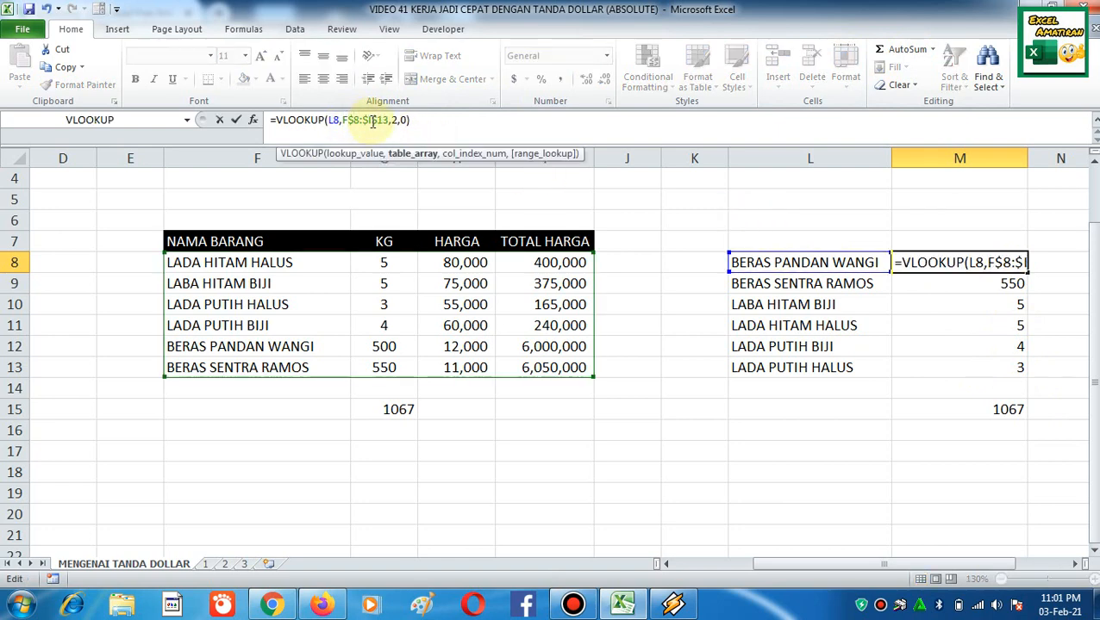
pyautogui.press('F4')
pyautogui.press('F4')
pyautogui.press('Return')
# Remove the remaining dollar signs from M8's table array in the VLOOKUP function arguments, making it F8:I13
pyautogui.press('Up')
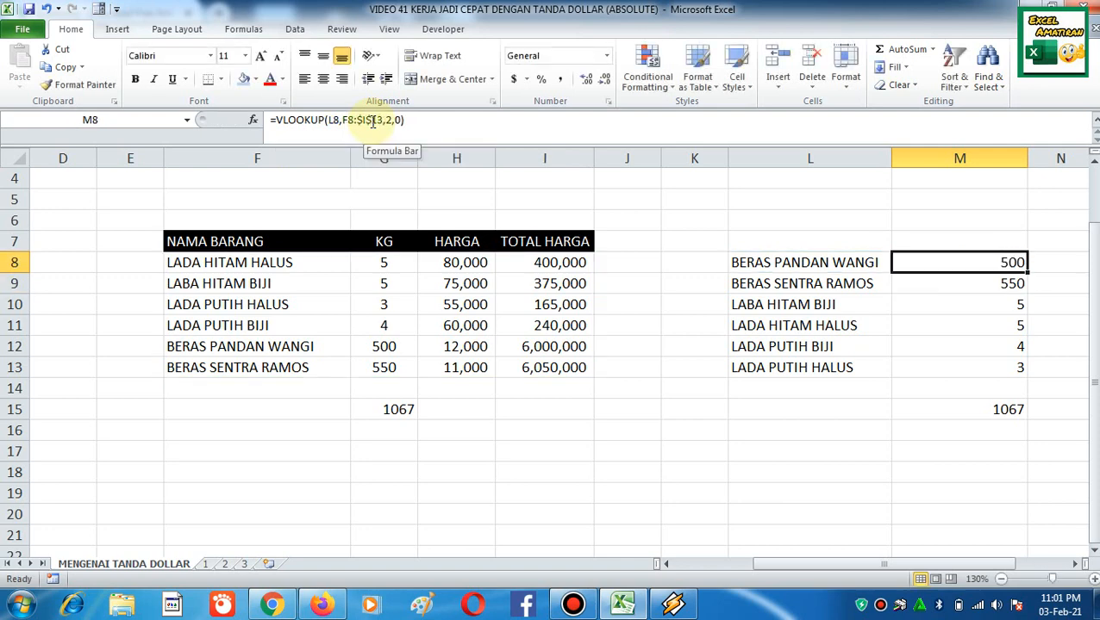
pyautogui.click(249, 121)
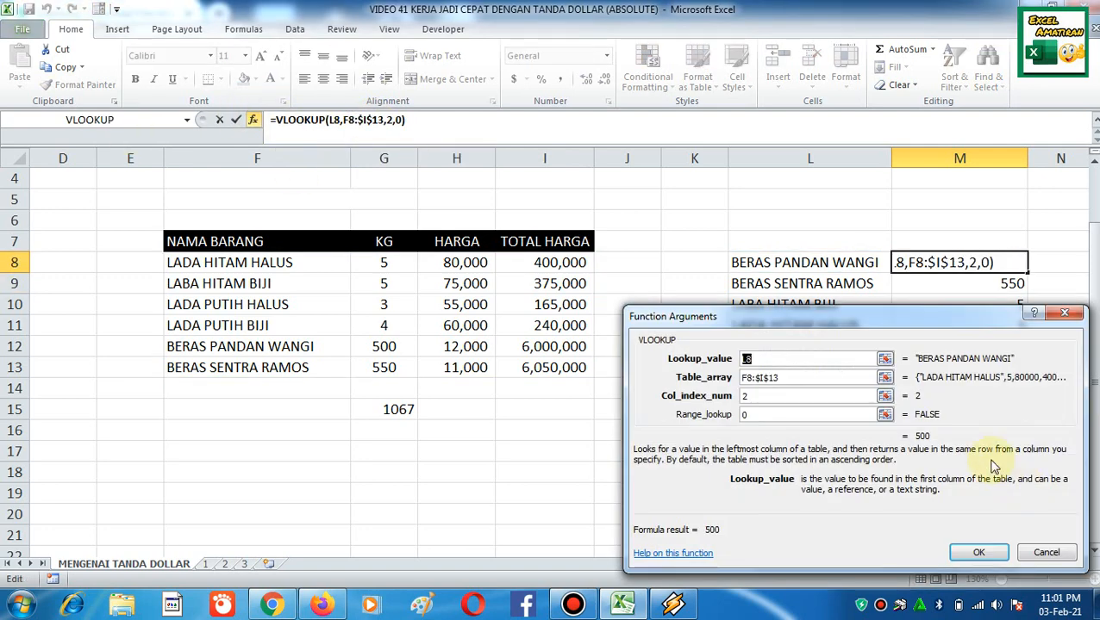
pyautogui.click(760, 379)
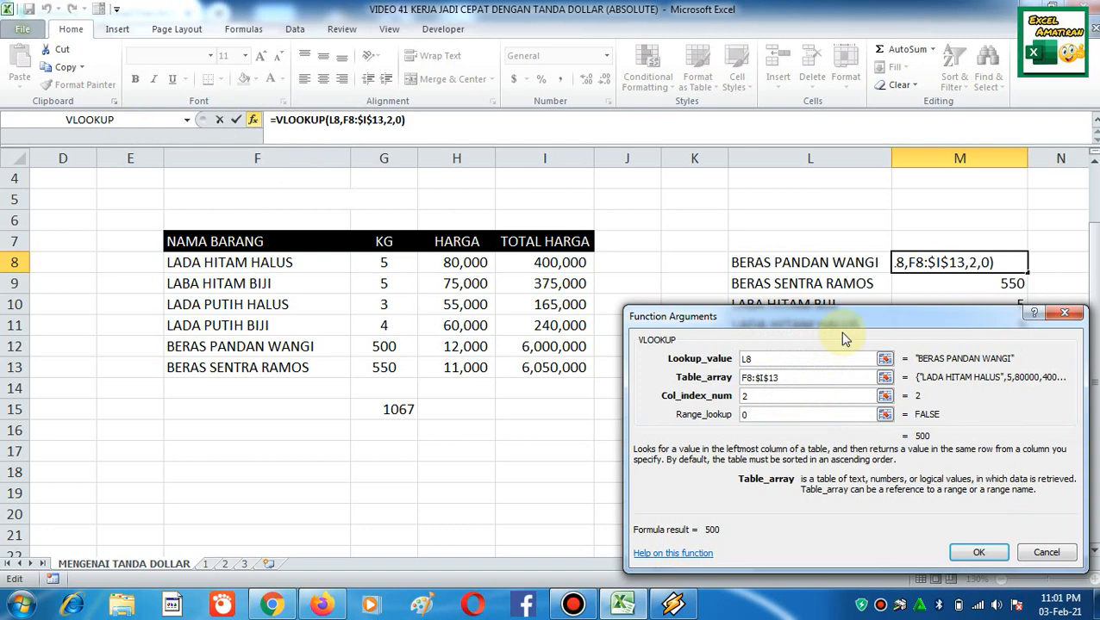
pyautogui.press('BackSpace')
pyautogui.press('BackSpace')
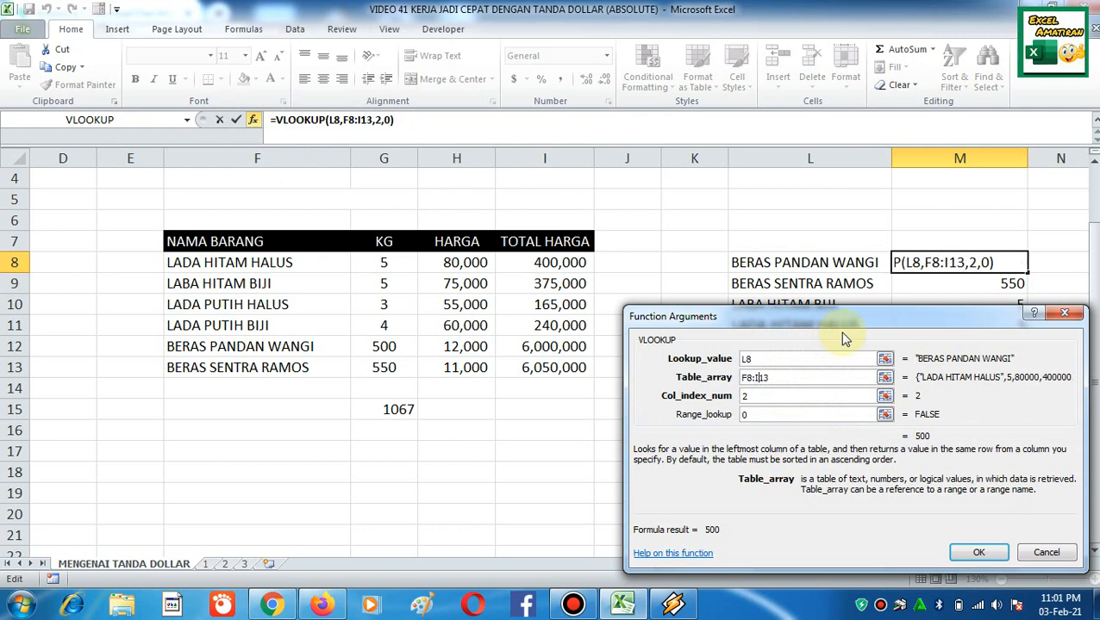
pyautogui.press('Return')
# Copy the VLOOKUP formula with relative references from M8 down through M13
pyautogui.press('Up')
pyautogui.press('Down')
pyautogui.hotkey('ctrl', 'c')
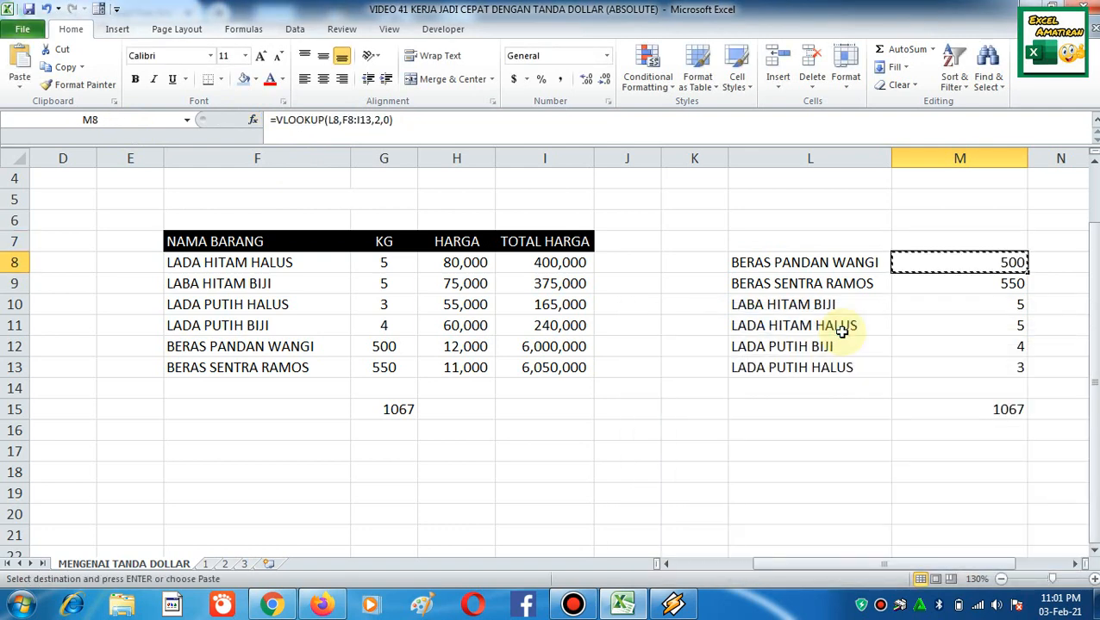
pyautogui.hotkey('shift', 'Down')
pyautogui.hotkey('shift', 'Down')
pyautogui.hotkey('shift', 'Down')
pyautogui.hotkey('shift', 'Down')
pyautogui.hotkey('shift', 'Down')
pyautogui.hotkey('ctrl', 'v')
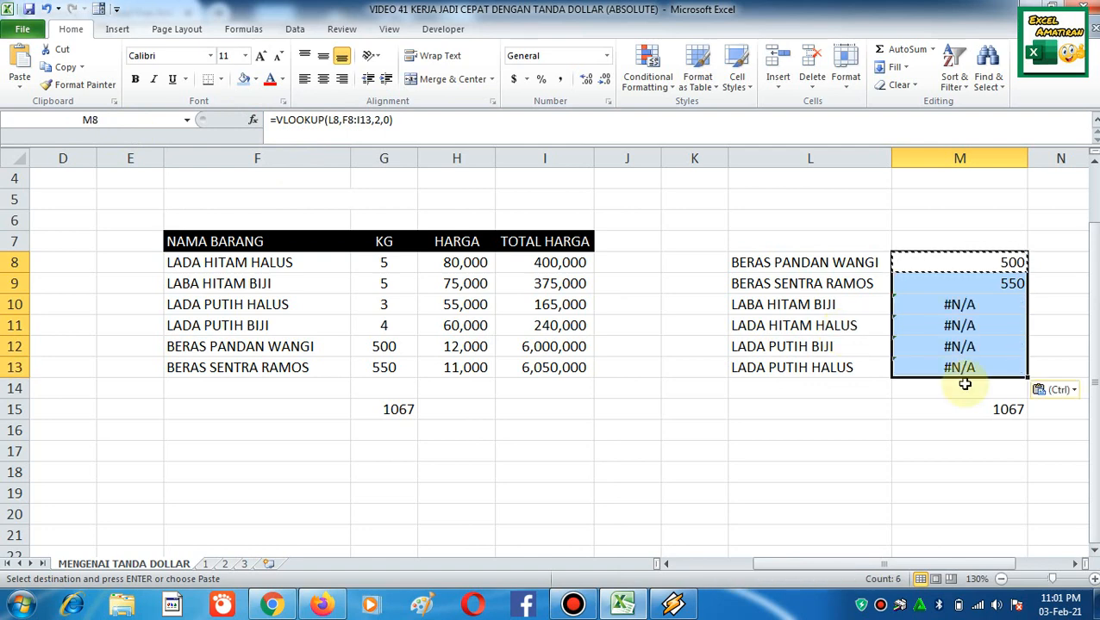
pyautogui.press('Escape')
# Inspect the lookup value and table array referenced by the formula in M10
pyautogui.click(928, 303)
pyautogui.doubleClick(930, 304)
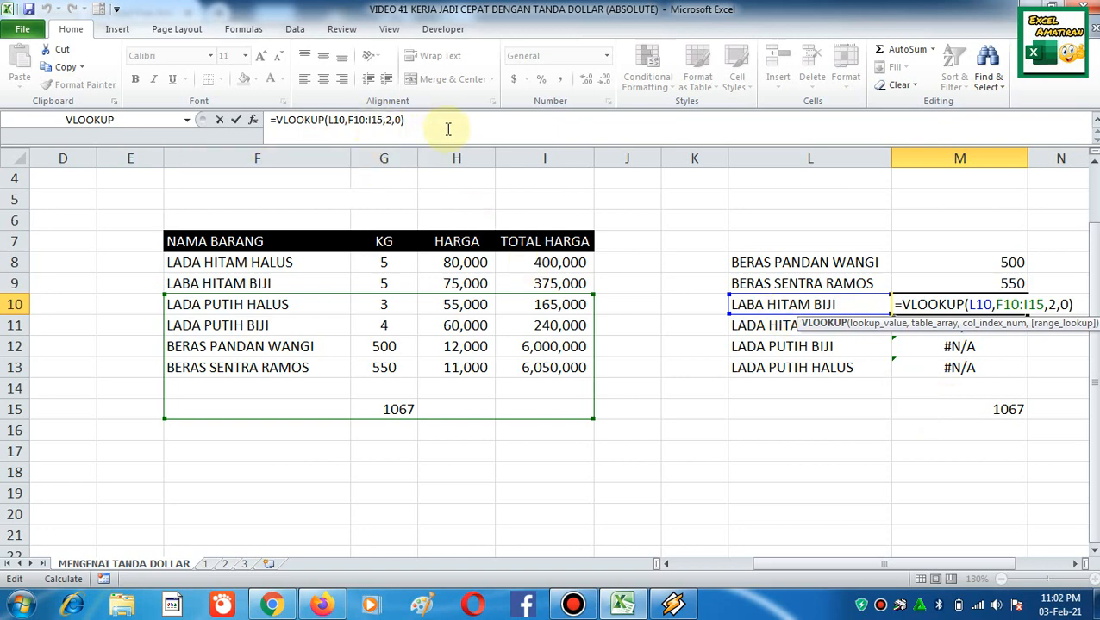
pyautogui.hotkey('ctrl', 'Return')
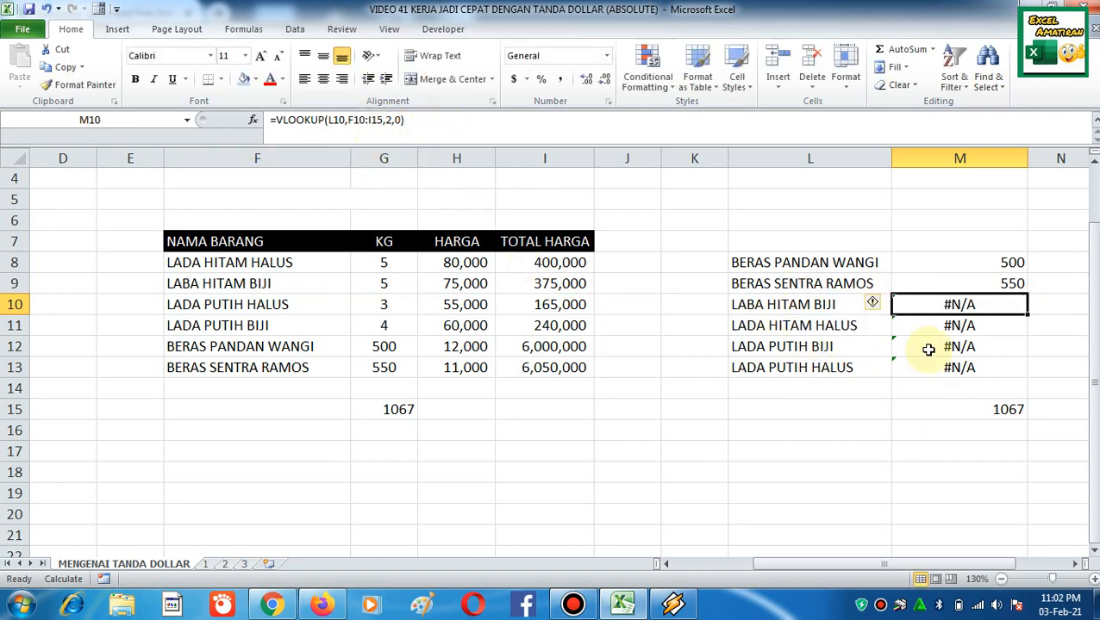
# Make the table array in M8's VLOOKUP formula fully absolute, giving $F$8:$I$13
pyautogui.doubleClick(941, 263)
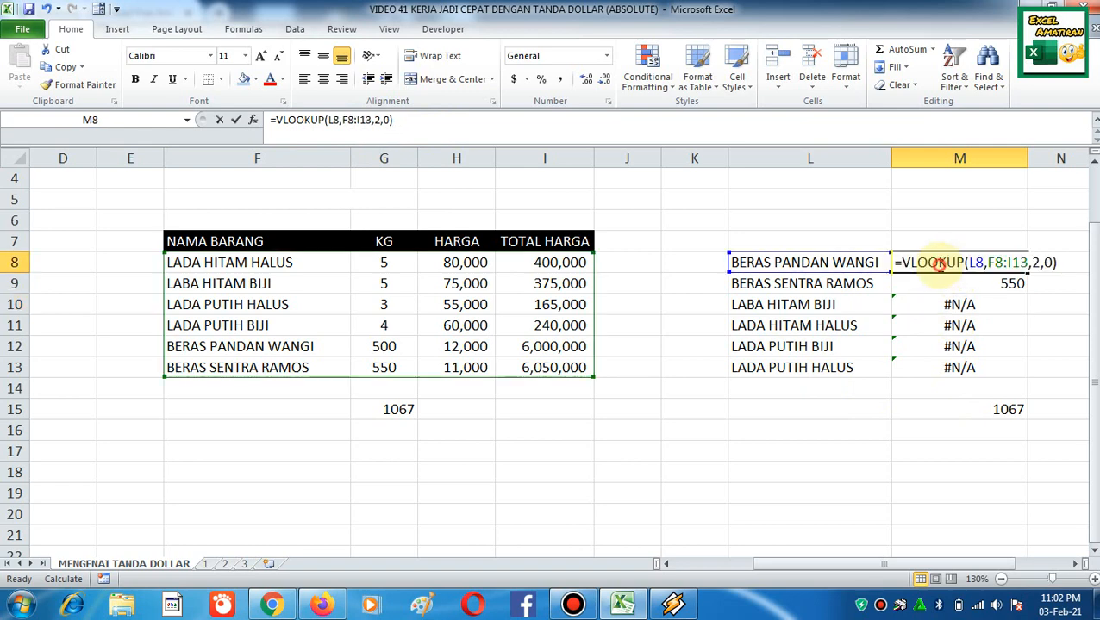
pyautogui.click(348, 121)
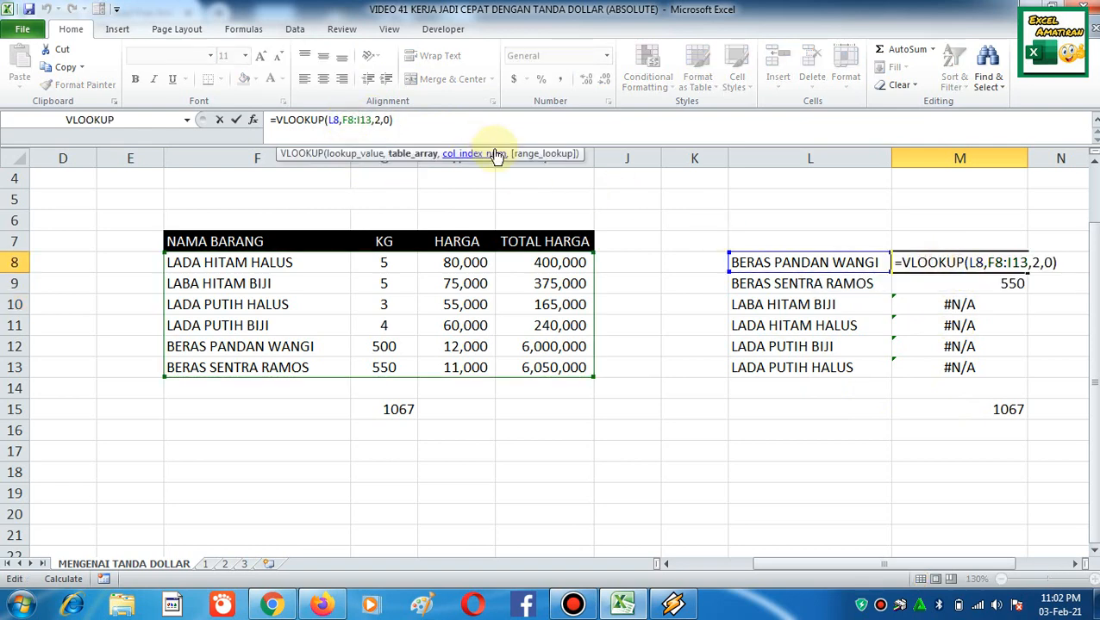
pyautogui.press('F4')
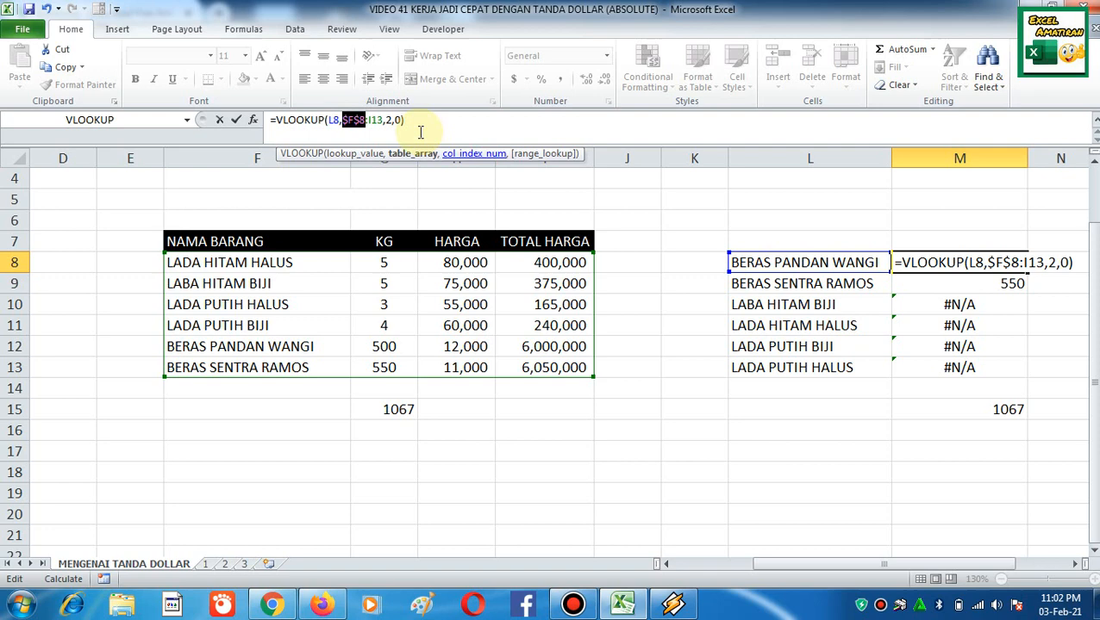
pyautogui.click(372, 119)
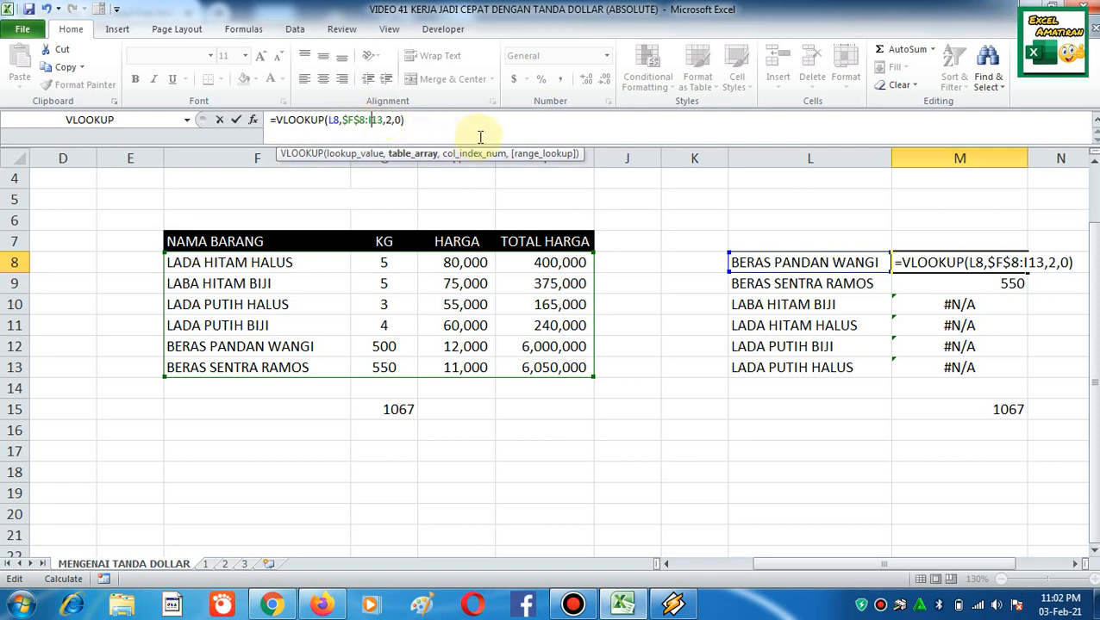
pyautogui.press('F4')
pyautogui.hotkey('ctrl', 'Return')
# Copy the VLOOKUP formula with the absolute table array from M8 down through M13
pyautogui.hotkey('ctrl', 'c')
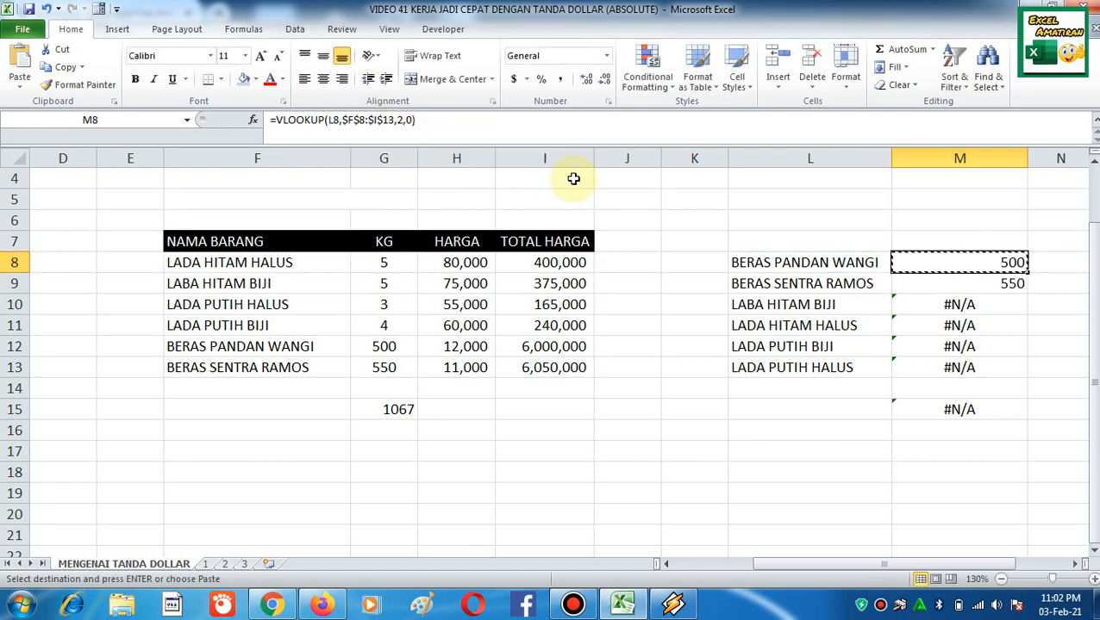
pyautogui.hotkey('shift', 'Down')
pyautogui.hotkey('shift', 'Down')
pyautogui.hotkey('shift', 'Down')
pyautogui.hotkey('shift', 'Down')
pyautogui.hotkey('shift', 'Down')
pyautogui.hotkey('ctrl', 'v')
pyautogui.press('Escape')
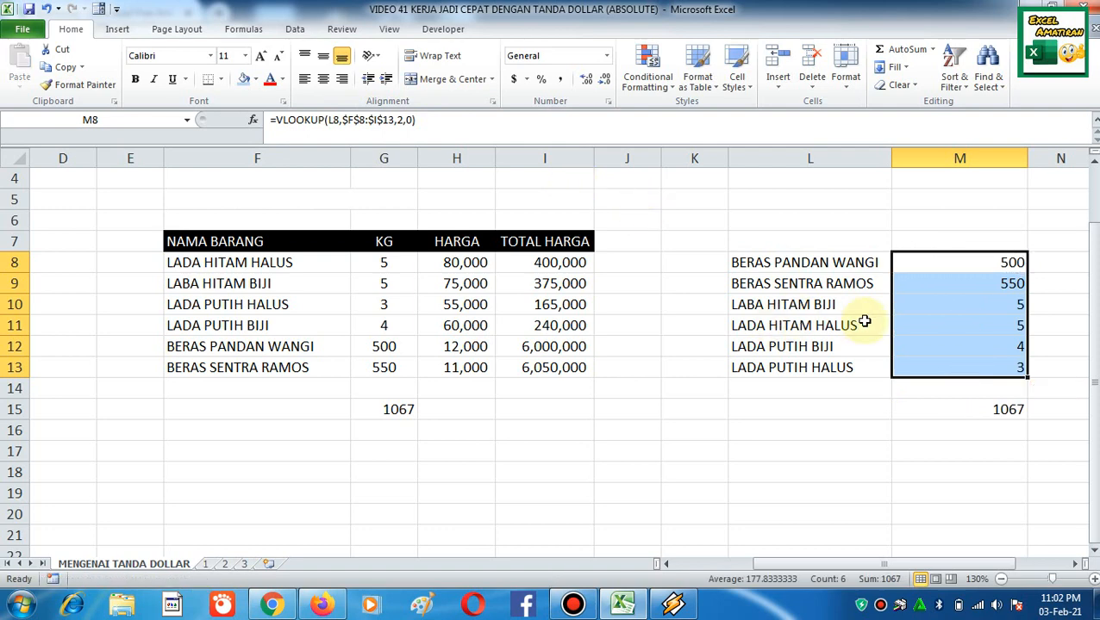
pyautogui.click(508, 454)
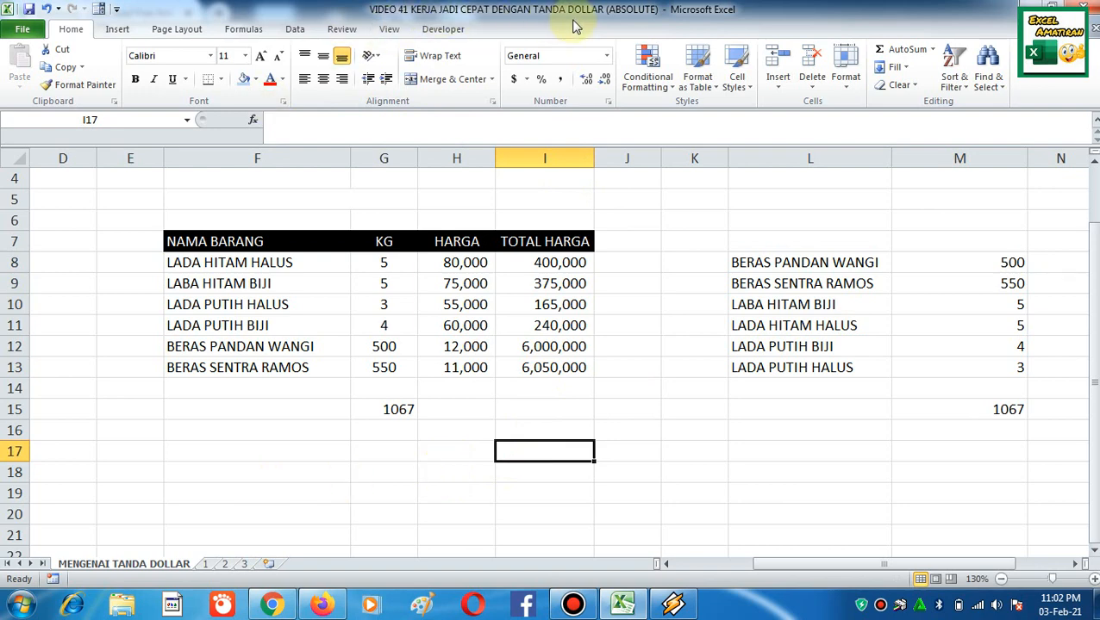
# Open sheet 1 and examine the TABEL BIAYA ACTUAL expense names and the monthly amounts for administrative and legal expenses
pyautogui.click(205, 564)
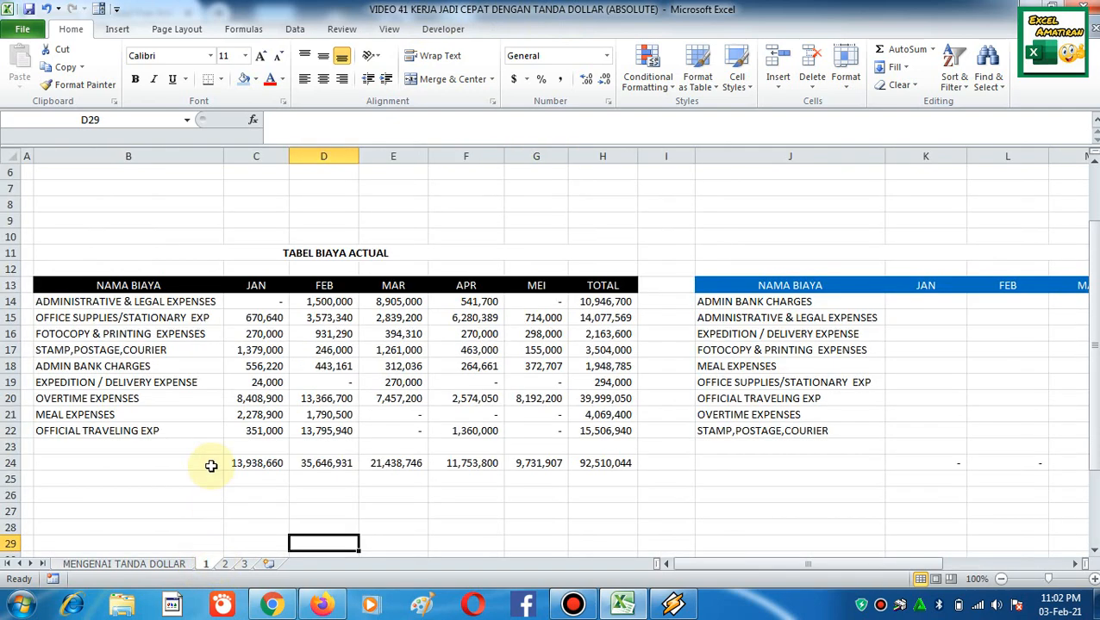
pyautogui.click(353, 461)
pyautogui.moveTo(159, 319); pyautogui.dragTo(197, 336)
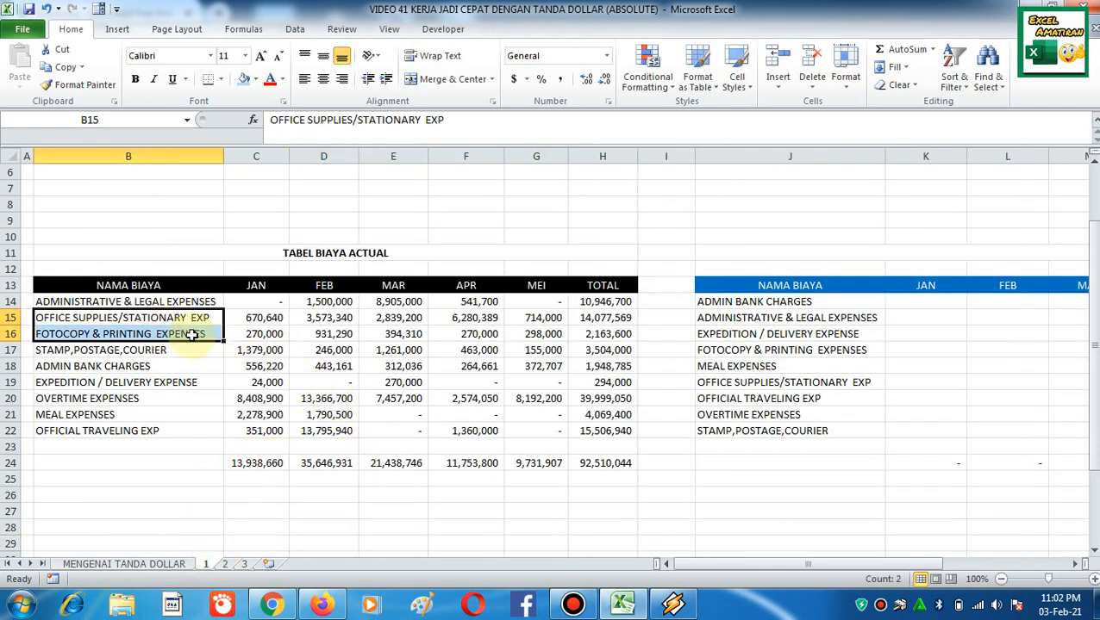
pyautogui.click(272, 354)
pyautogui.click(295, 252)
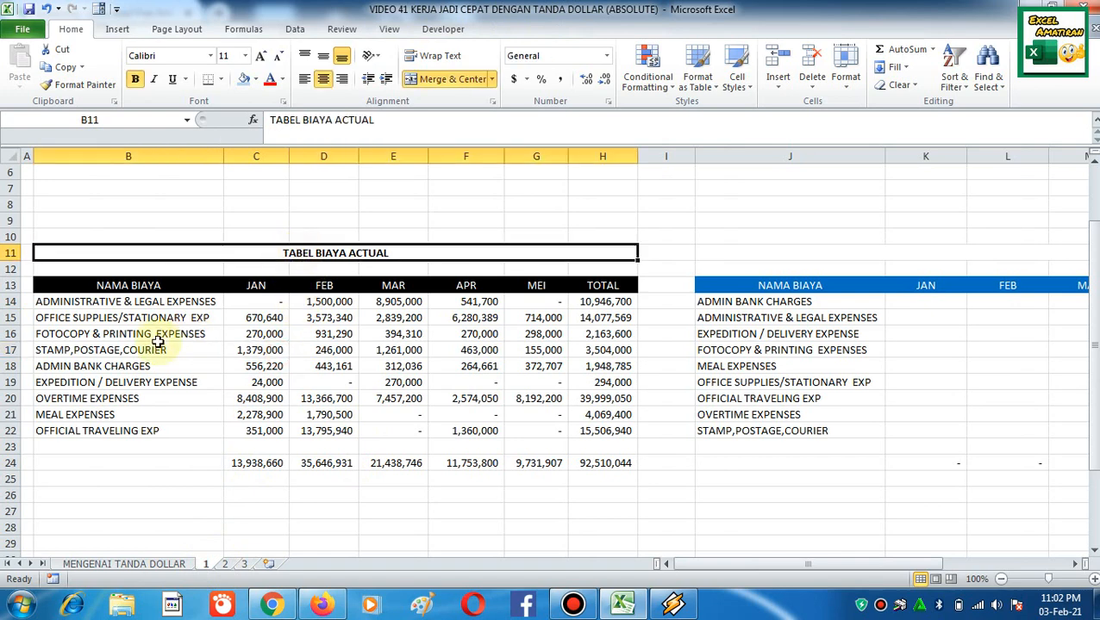
pyautogui.click(259, 301)
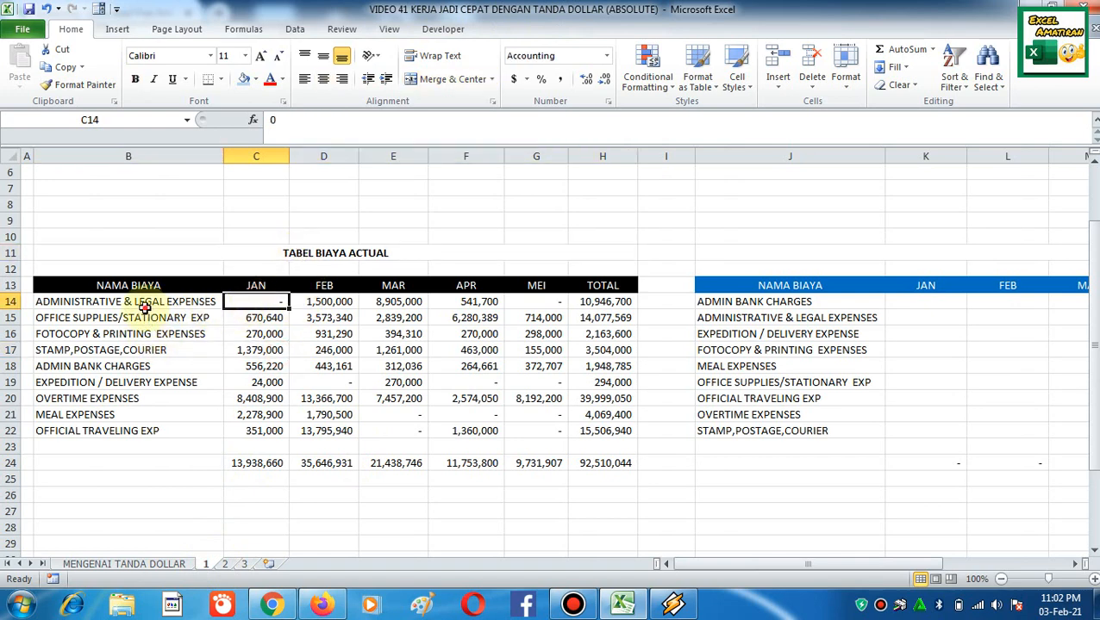
pyautogui.click(140, 299)
pyautogui.click(258, 300)
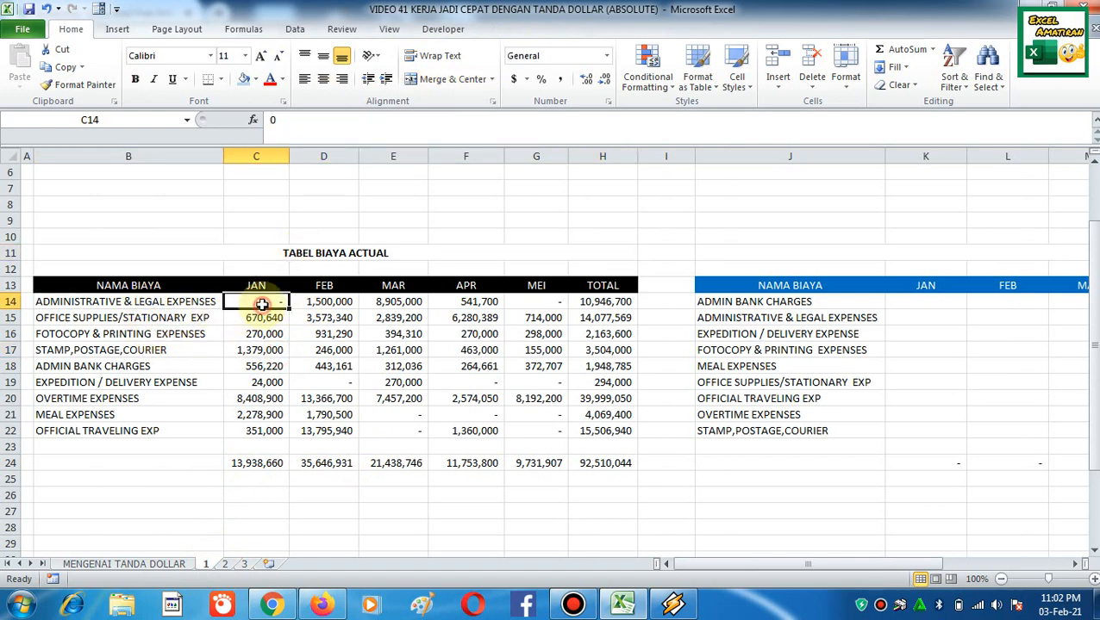
pyautogui.click(328, 305)
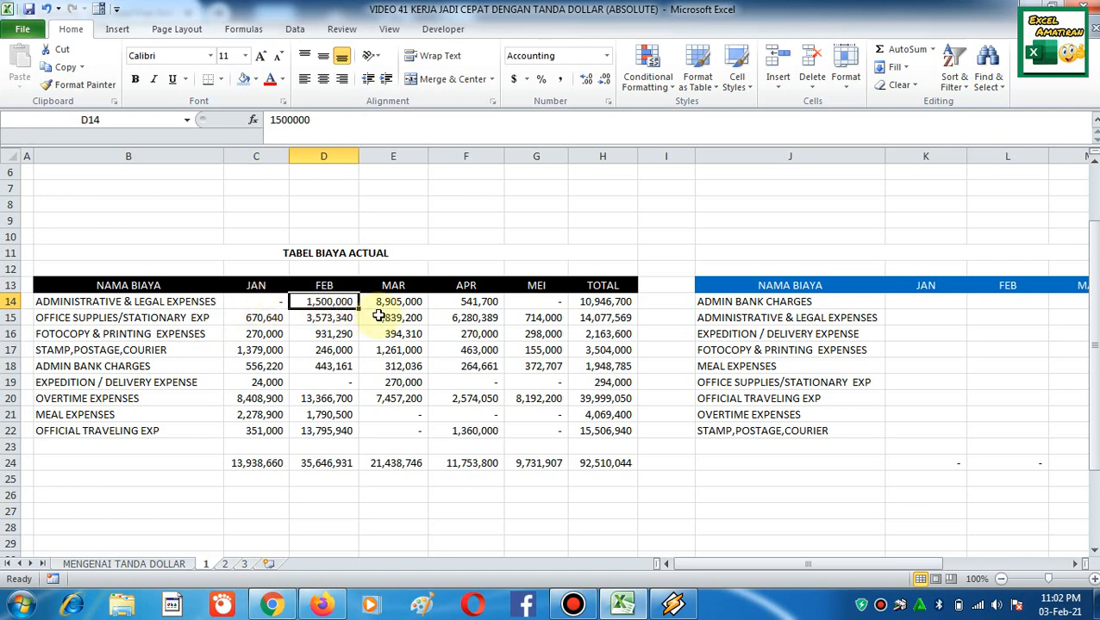
pyautogui.click(417, 304)
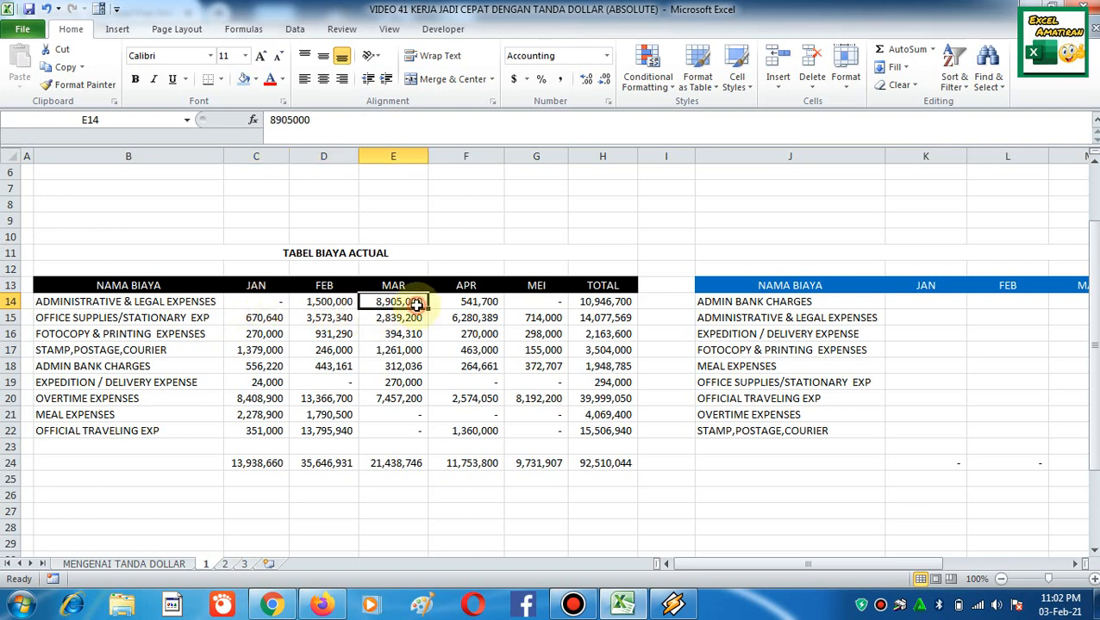
pyautogui.click(481, 303)
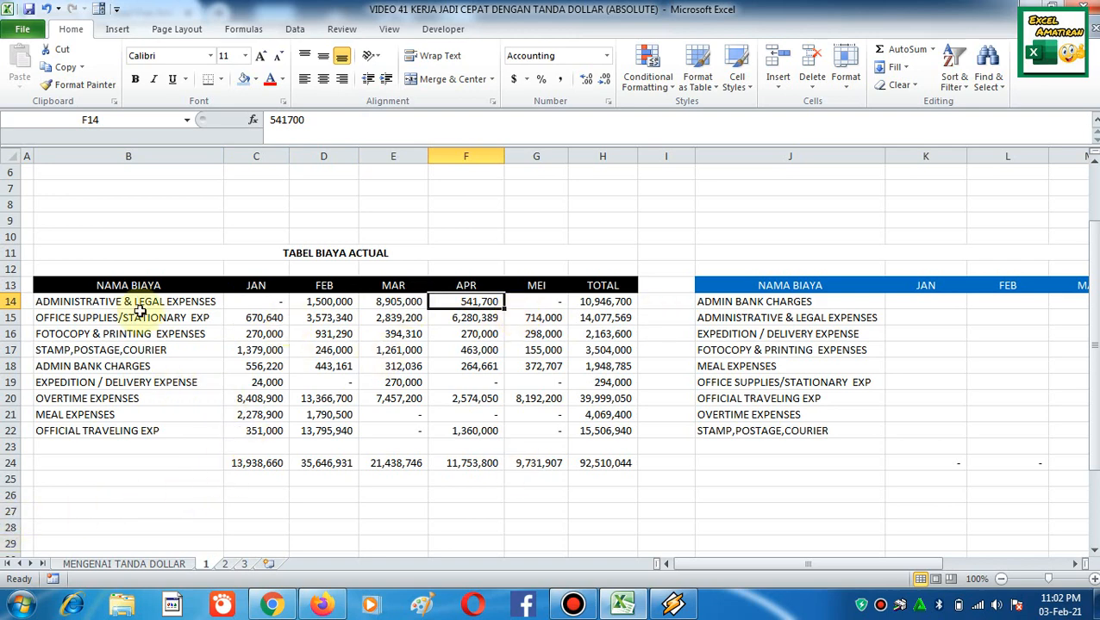
# Compare the order of the expense names in column B with the list in column J
pyautogui.moveTo(142, 319); pyautogui.dragTo(149, 409)
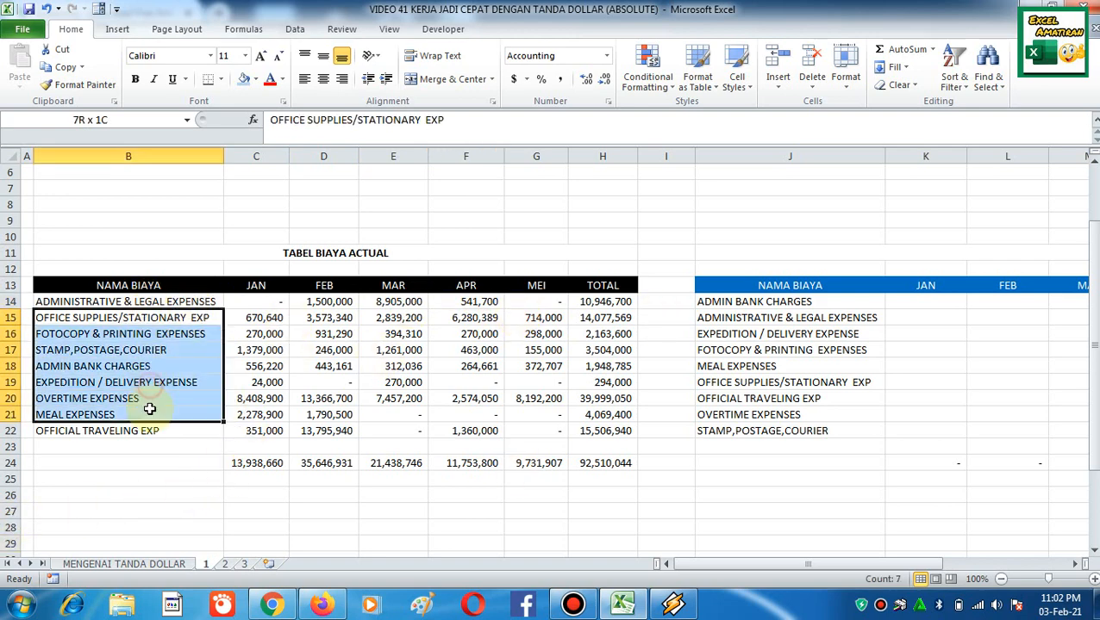
pyautogui.click(160, 302)
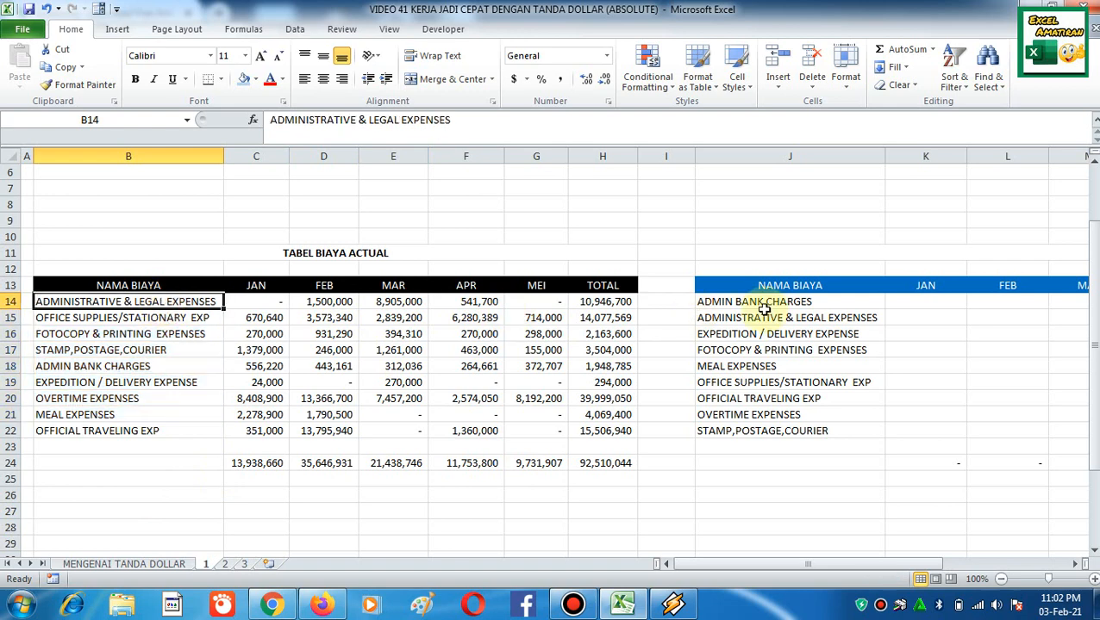
pyautogui.moveTo(767, 301); pyautogui.dragTo(758, 431)
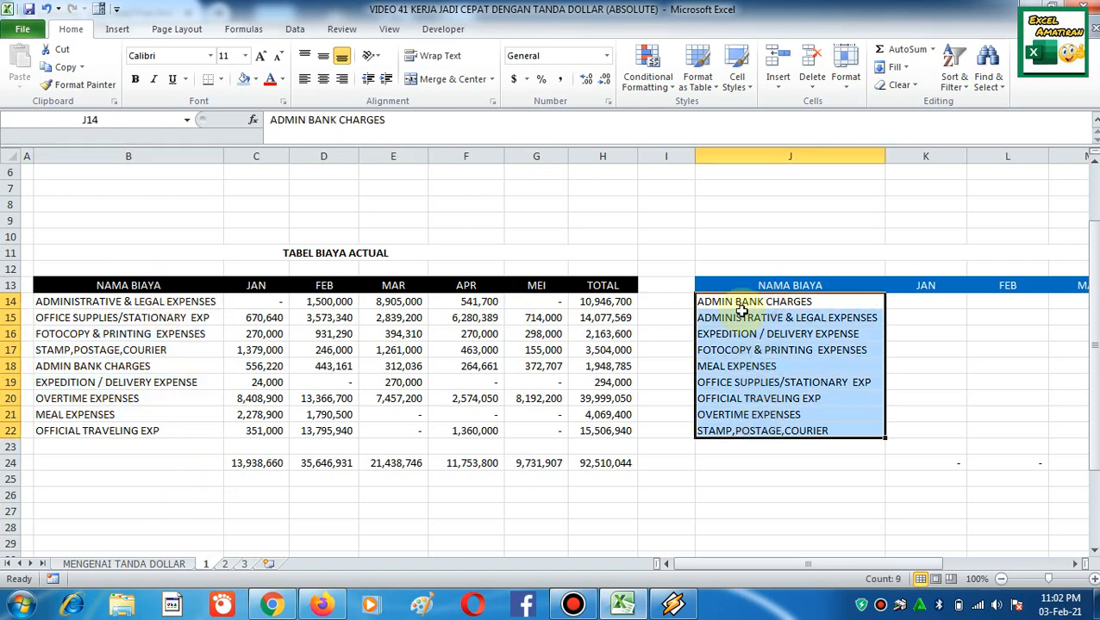
pyautogui.click(149, 305)
pyautogui.click(150, 350)
pyautogui.click(164, 317)
pyautogui.click(162, 382)
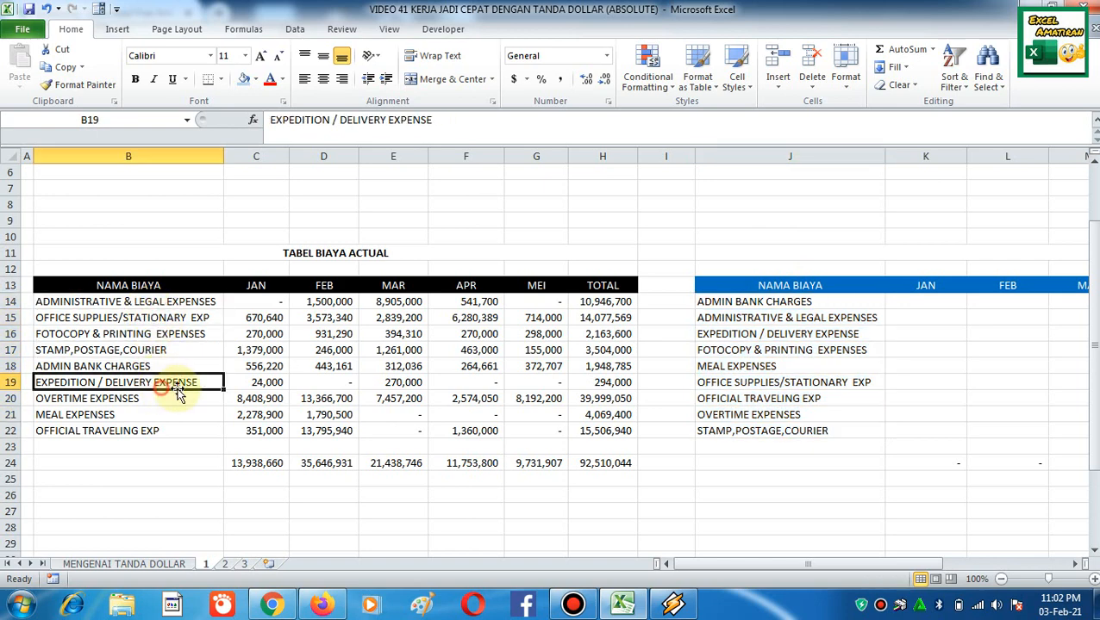
pyautogui.click(155, 433)
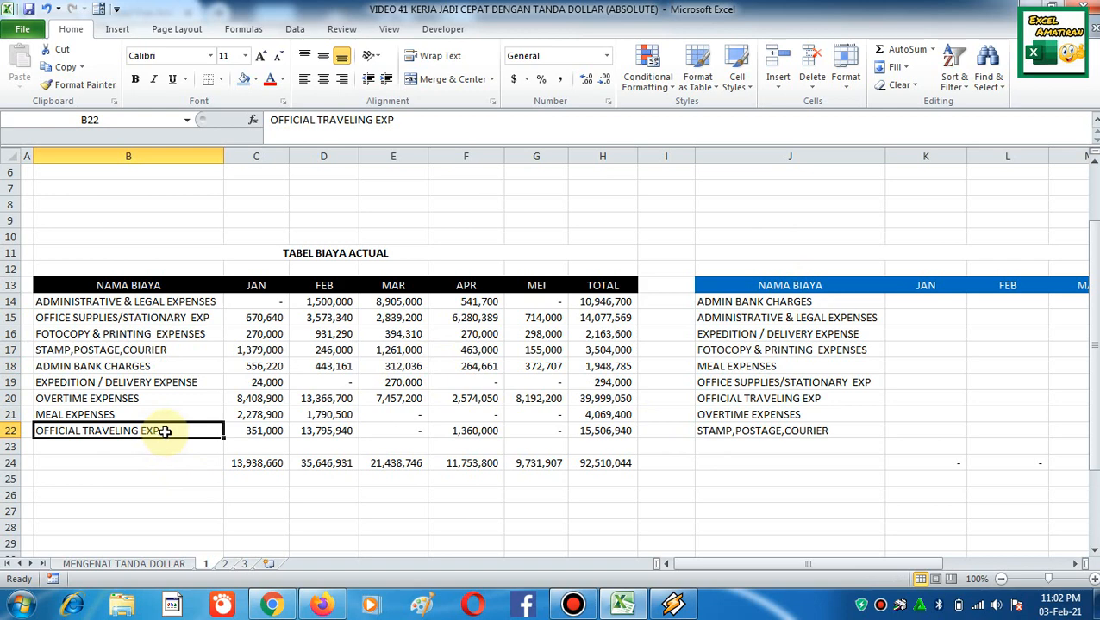
pyautogui.click(815, 400)
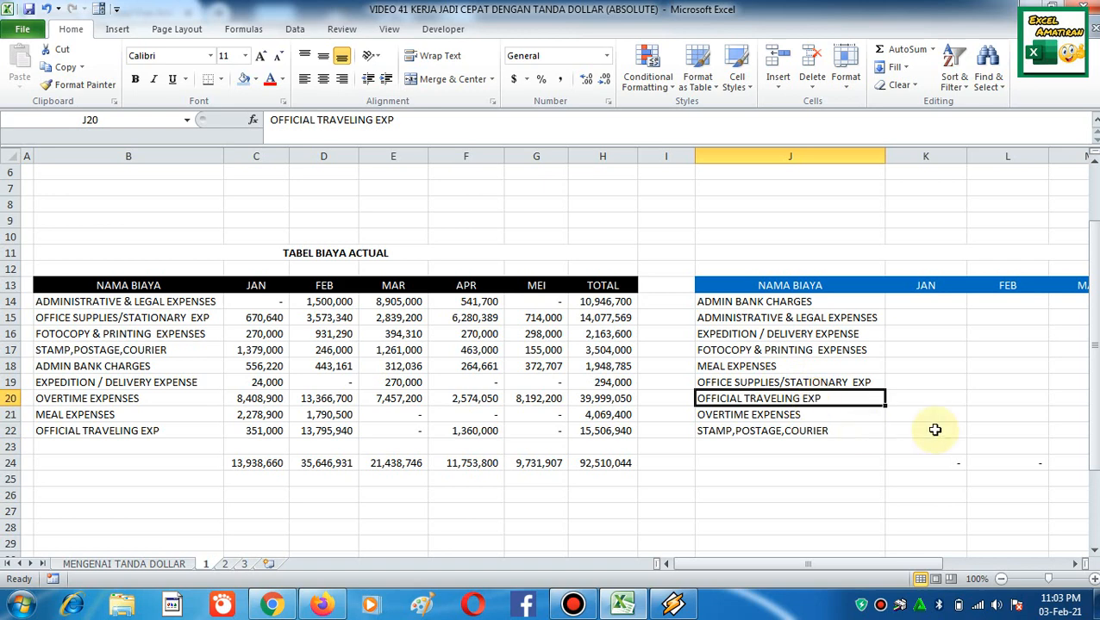
# Examine the empty month columns and TOTAL column of the blue-headed table along row 14, and return to column A
pyautogui.click(917, 300)
pyautogui.press('Right')
pyautogui.press('Right')
pyautogui.press('Right')
pyautogui.press('Right')
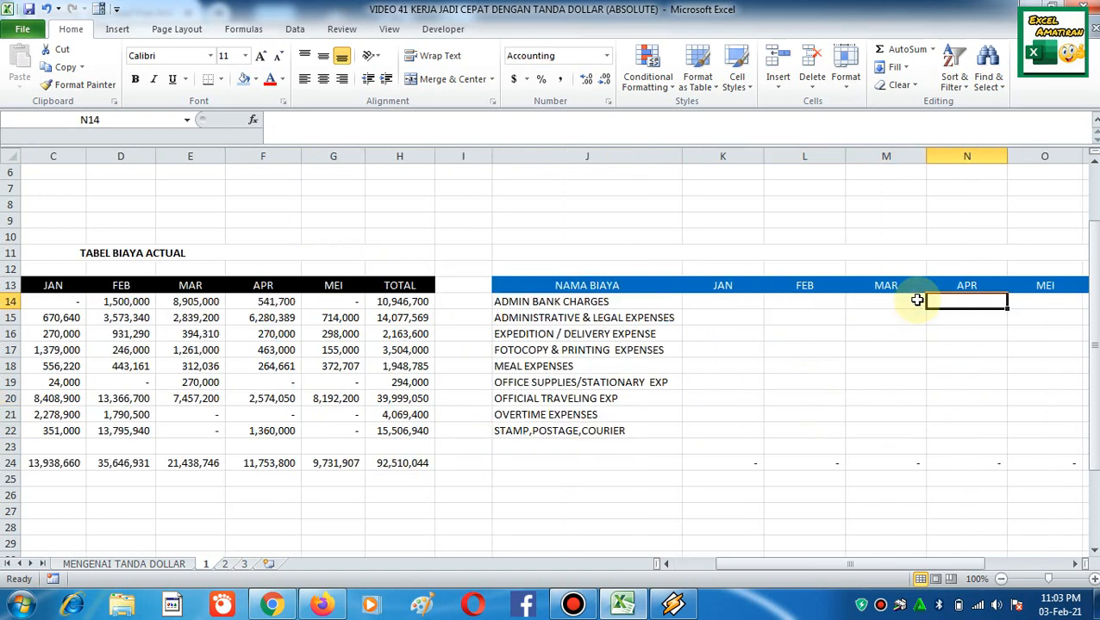
pyautogui.press('Right')
pyautogui.press('Right')
pyautogui.press('Left')
pyautogui.press('Left')
pyautogui.press('Left')
pyautogui.press('Left')
pyautogui.press('Left')
pyautogui.press('Left')
pyautogui.press('Left')
pyautogui.press('Left')
pyautogui.press('Left')
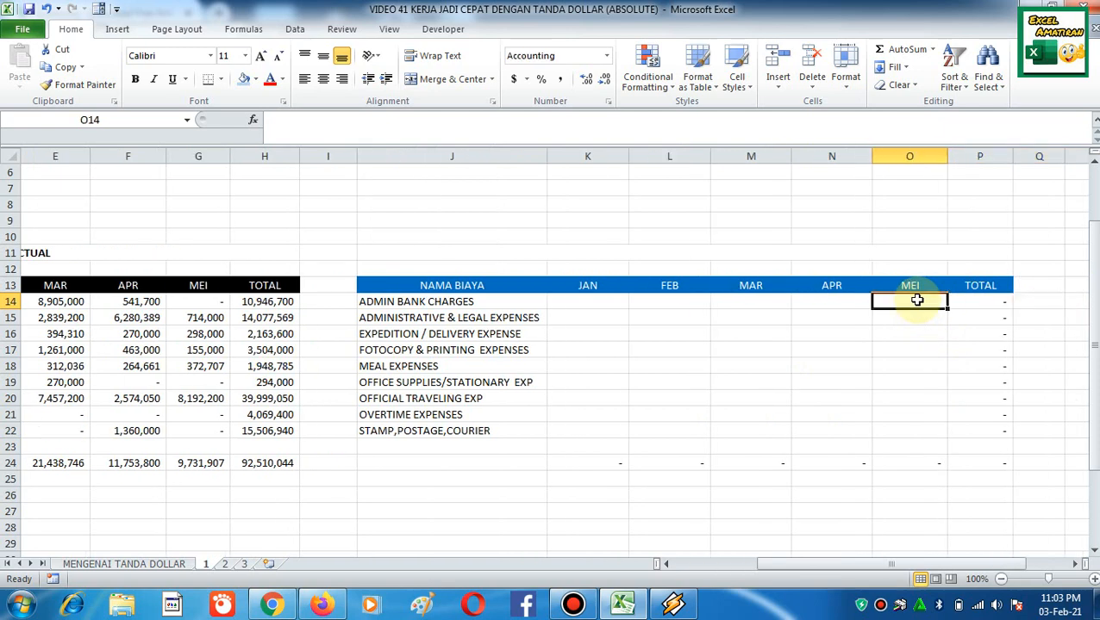
pyautogui.press('Left')
pyautogui.press('Left')
pyautogui.press('Left')
pyautogui.press('Left')
pyautogui.press('Left')
pyautogui.press('Left')
pyautogui.press('Left')
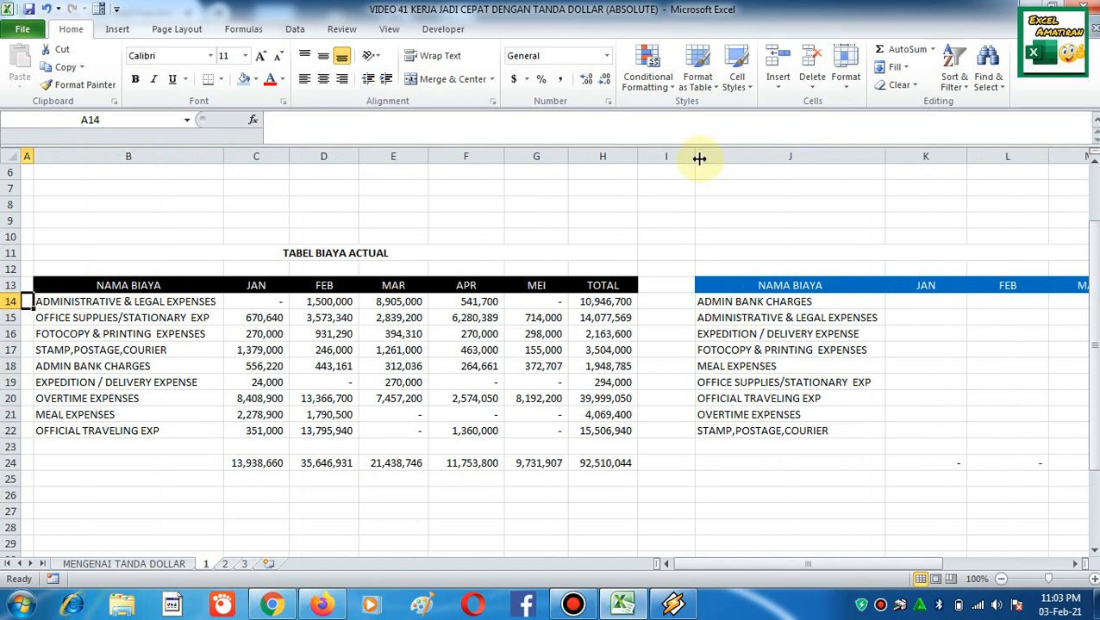
# Narrow blank column I between the two tables and insert a SUMIF function in K14
pyautogui.moveTo(696, 157); pyautogui.dragTo(654, 157)
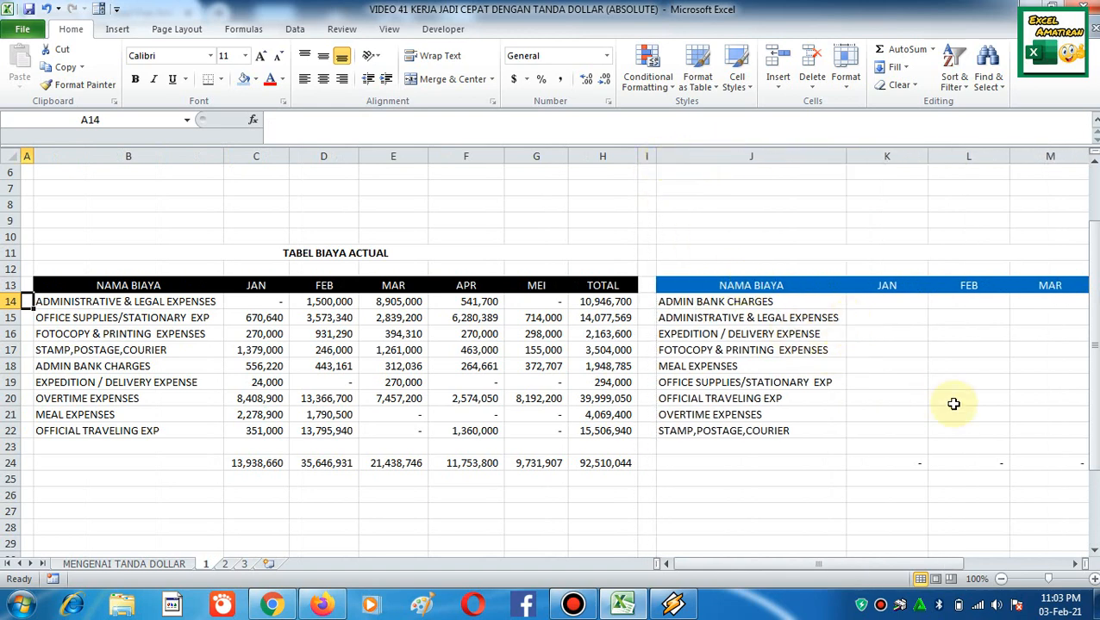
pyautogui.click(873, 304)
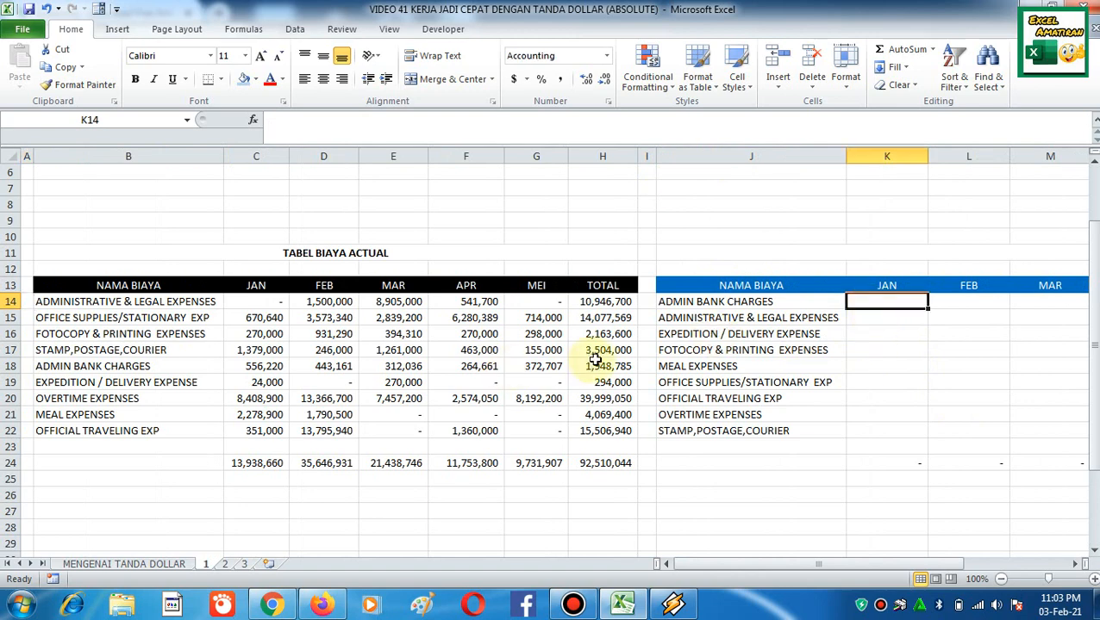
pyautogui.click(255, 123)
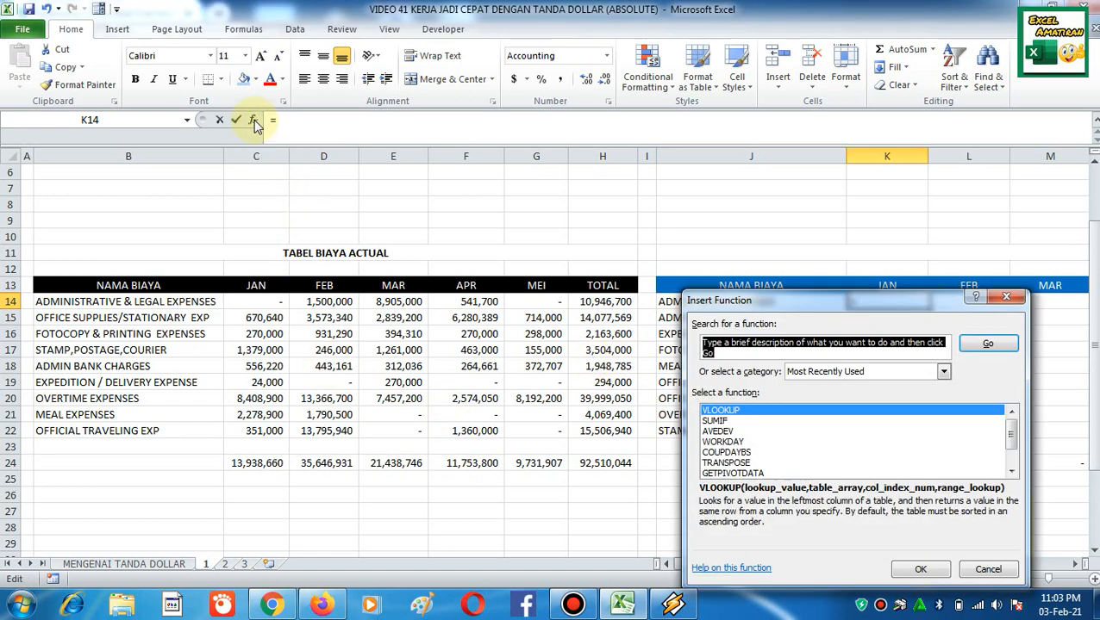
pyautogui.click(717, 420)
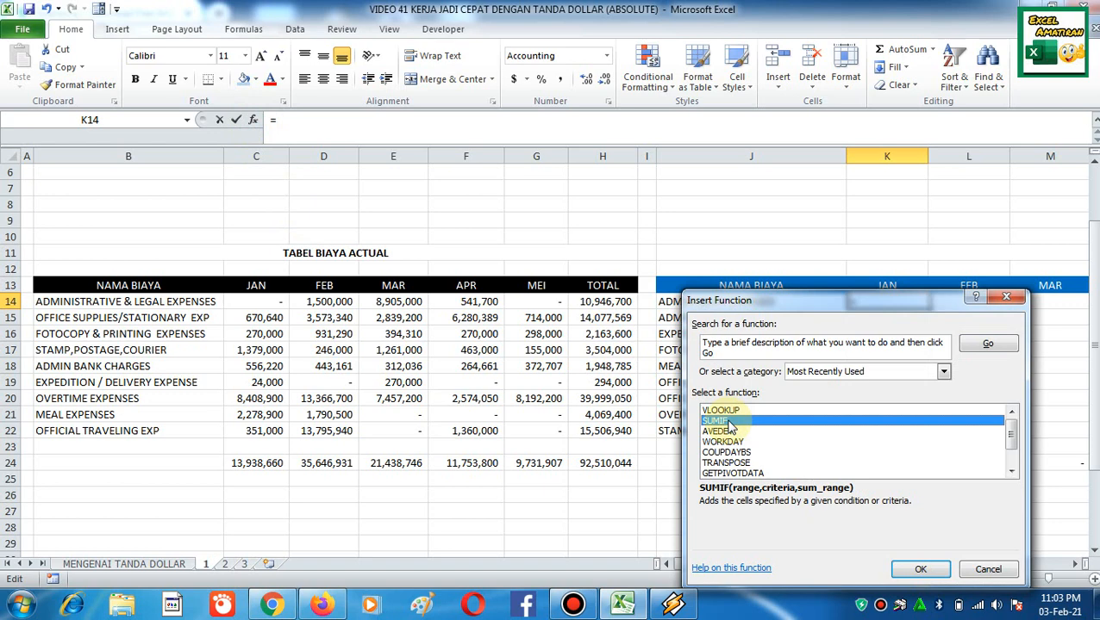
pyautogui.click(920, 569)
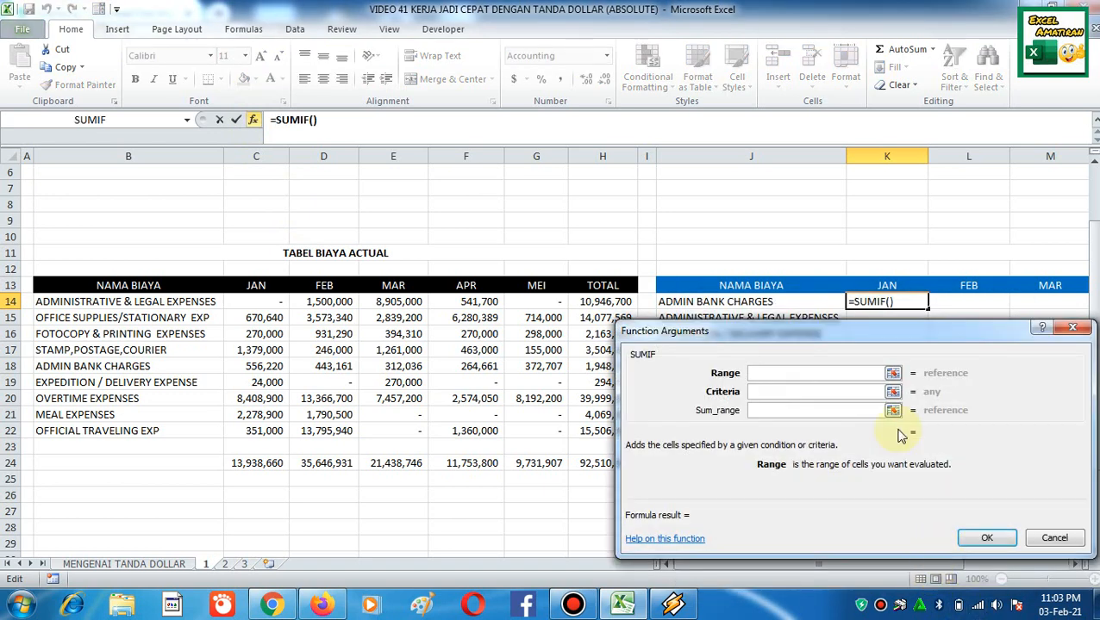
# Set the SUMIF range to the expense names in B14:B22 and the criteria to J14
pyautogui.click(893, 375)
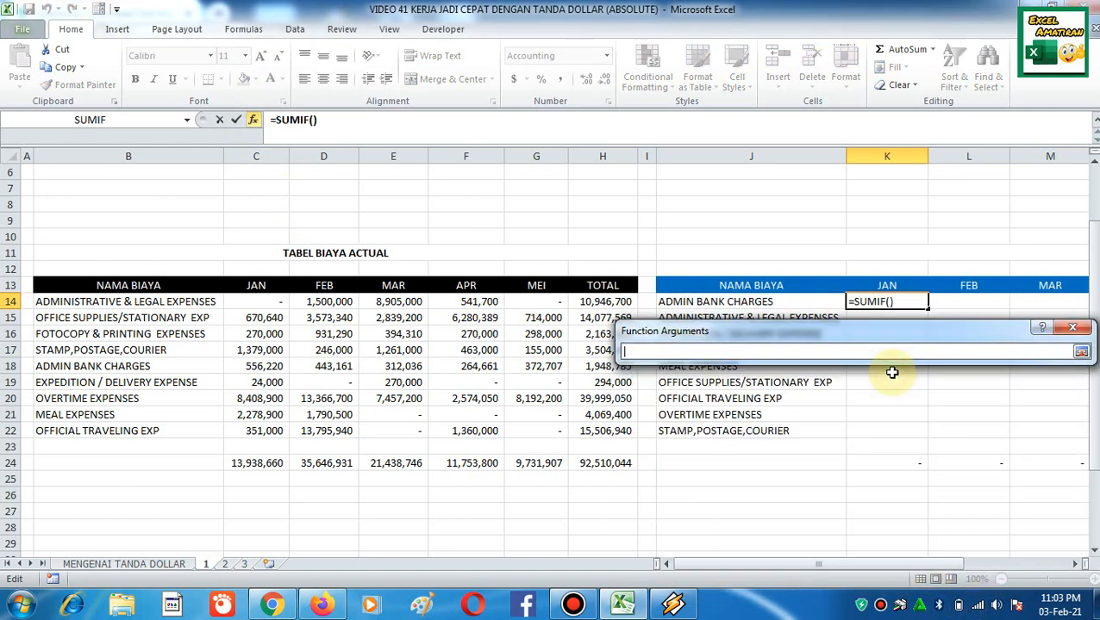
pyautogui.moveTo(191, 303); pyautogui.dragTo(204, 427)
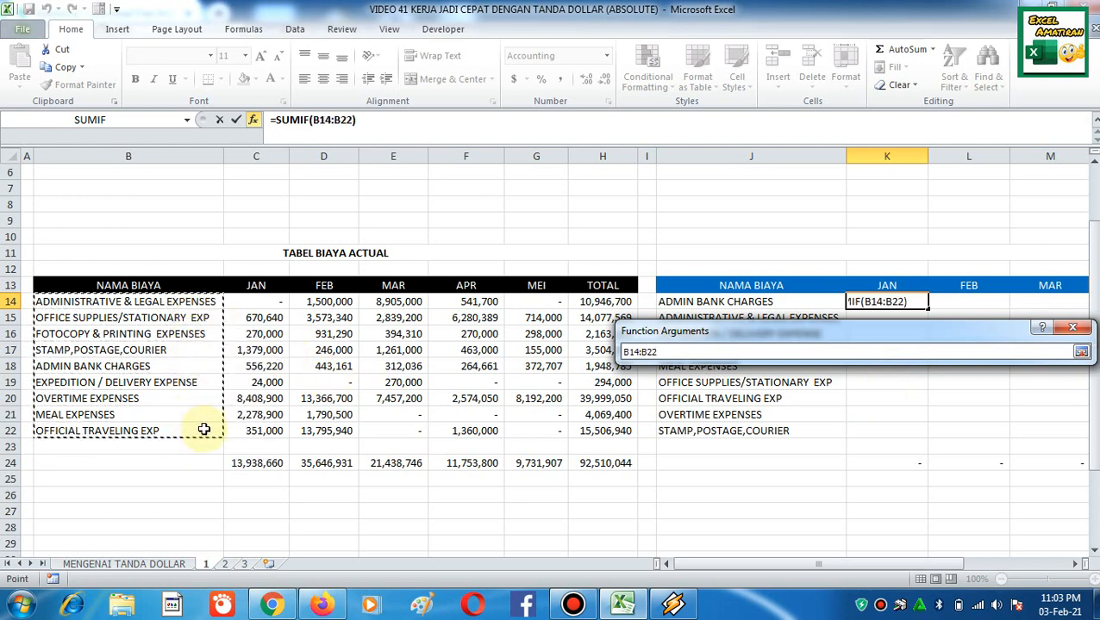
pyautogui.press('Return')
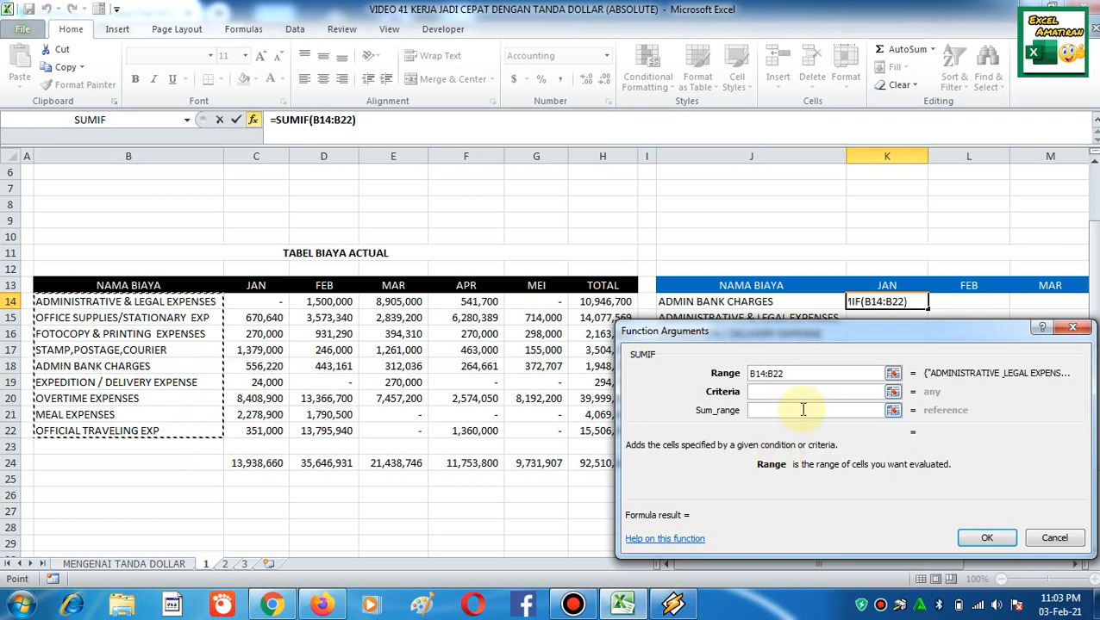
pyautogui.click(892, 392)
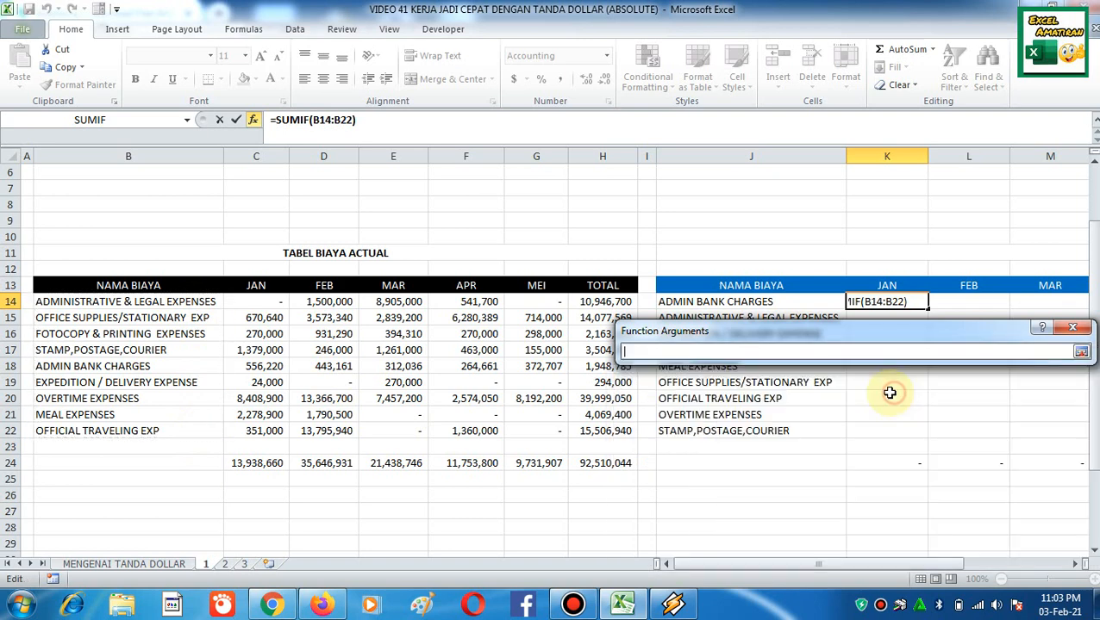
pyautogui.click(740, 303)
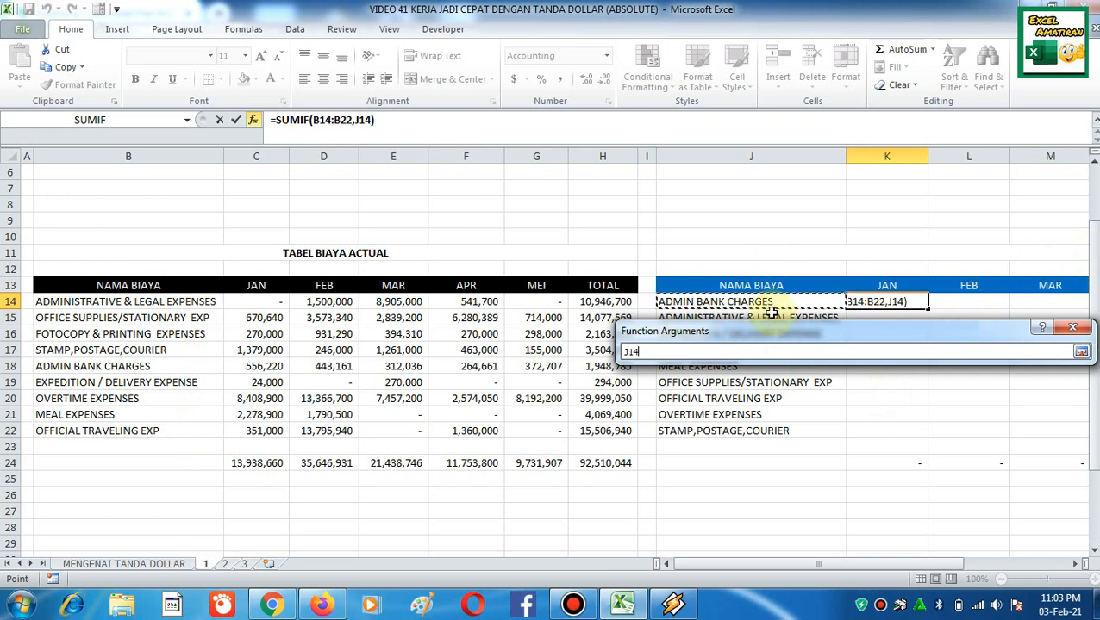
pyautogui.press('Return')
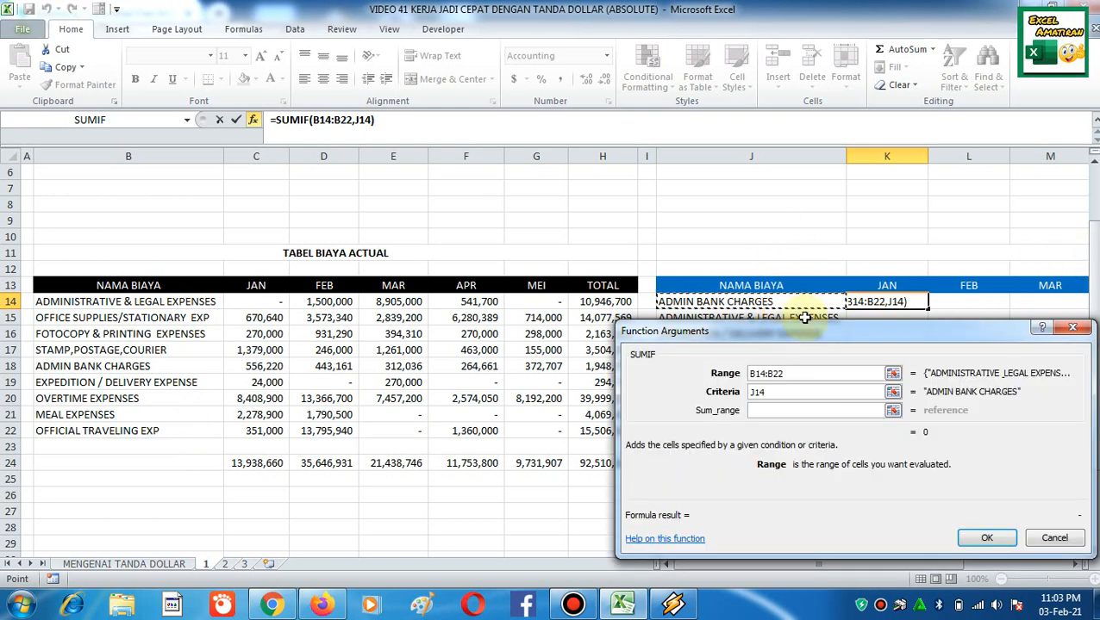
# Set the SUMIF sum range to the JAN amounts in C14:C22 and complete the formula in K14
pyautogui.click(892, 412)
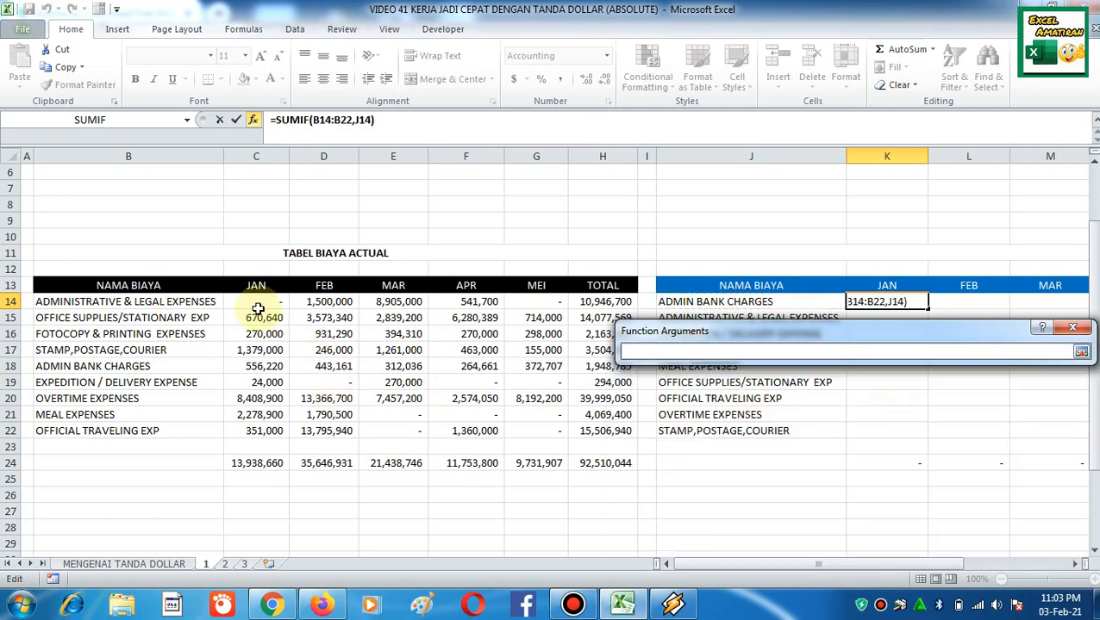
pyautogui.moveTo(256, 299); pyautogui.dragTo(260, 429)
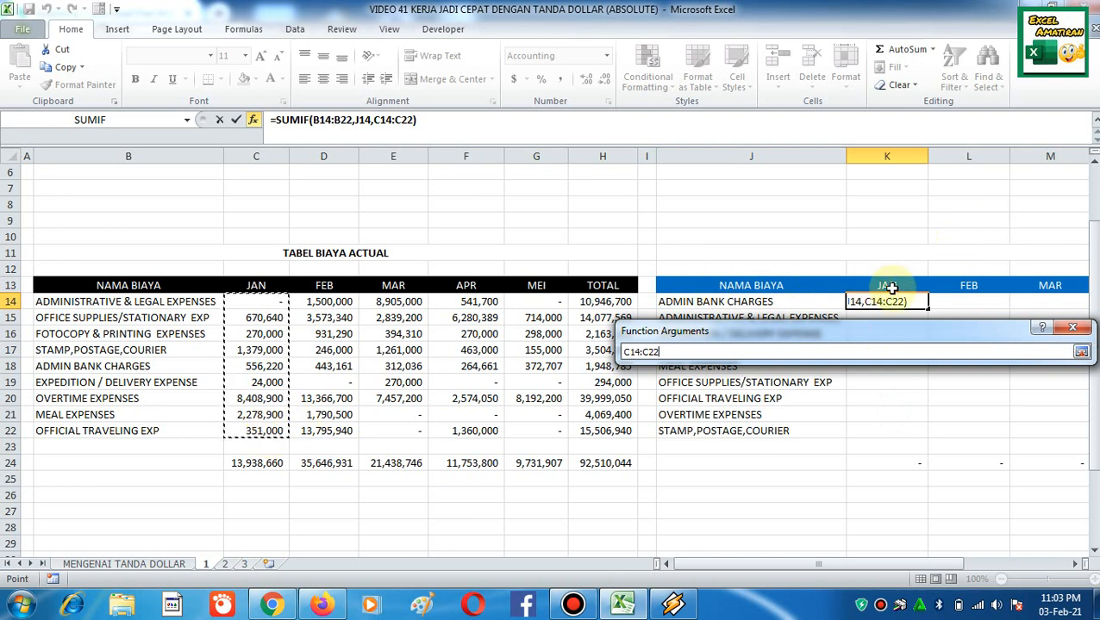
pyautogui.press('Return')
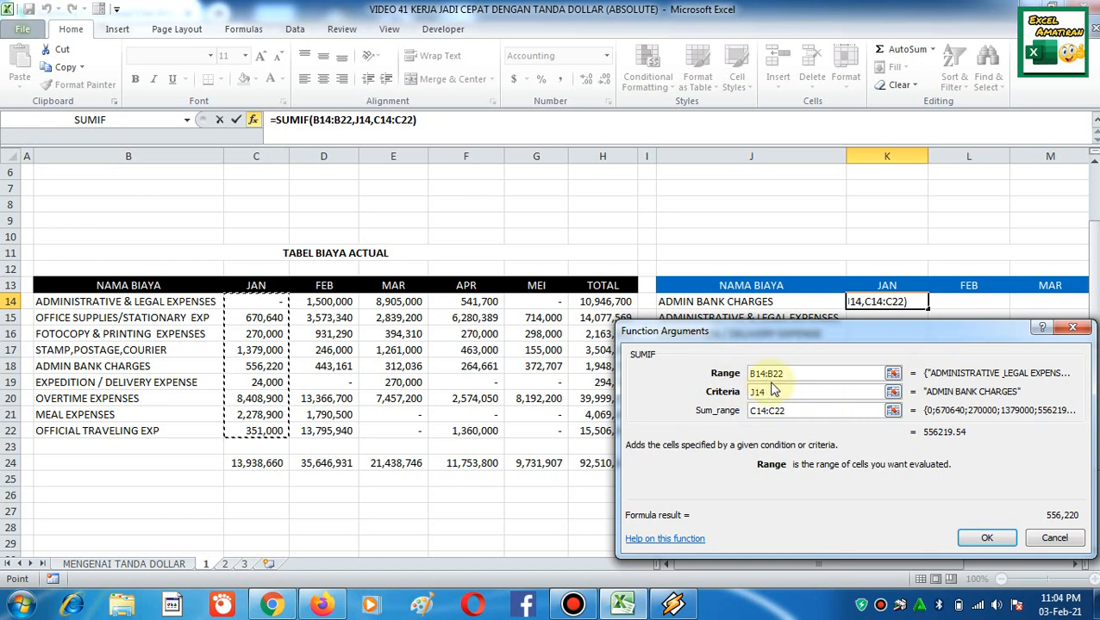
pyautogui.press('Return')
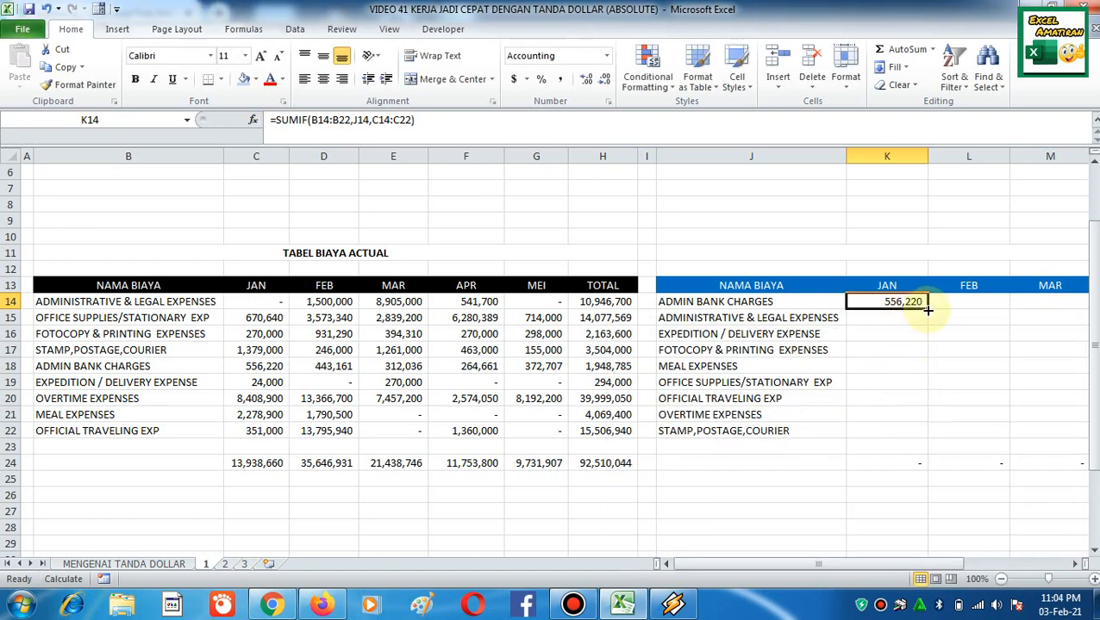
# Copy the K14 formula down to K15 and inspect which ranges its references point to
pyautogui.moveTo(928, 308); pyautogui.dragTo(921, 323)
pyautogui.click(914, 318)
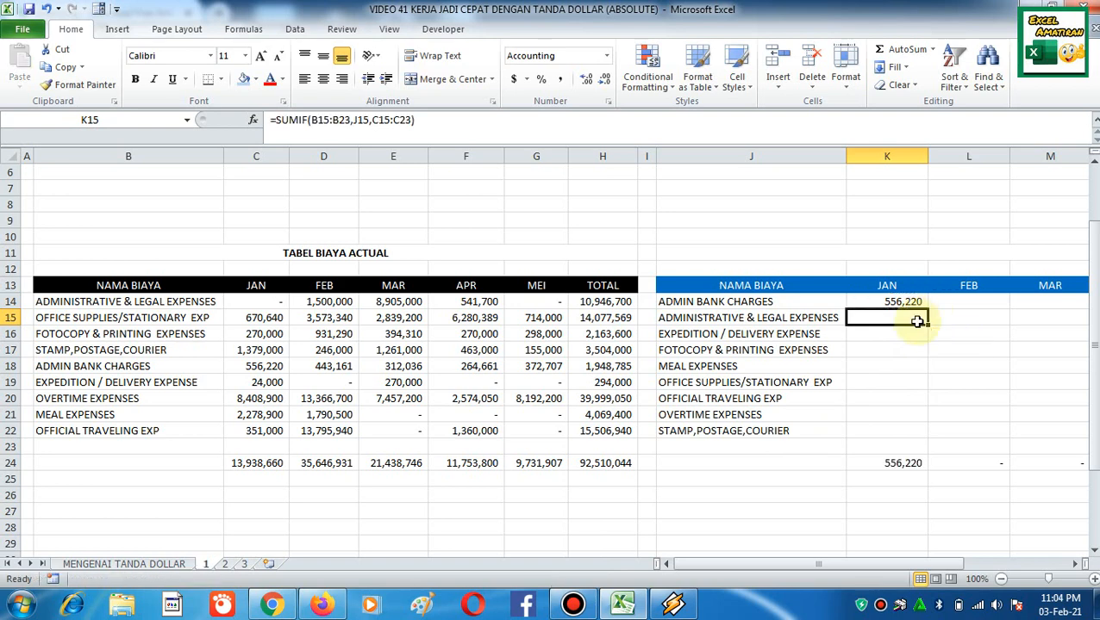
pyautogui.doubleClick(896, 318)
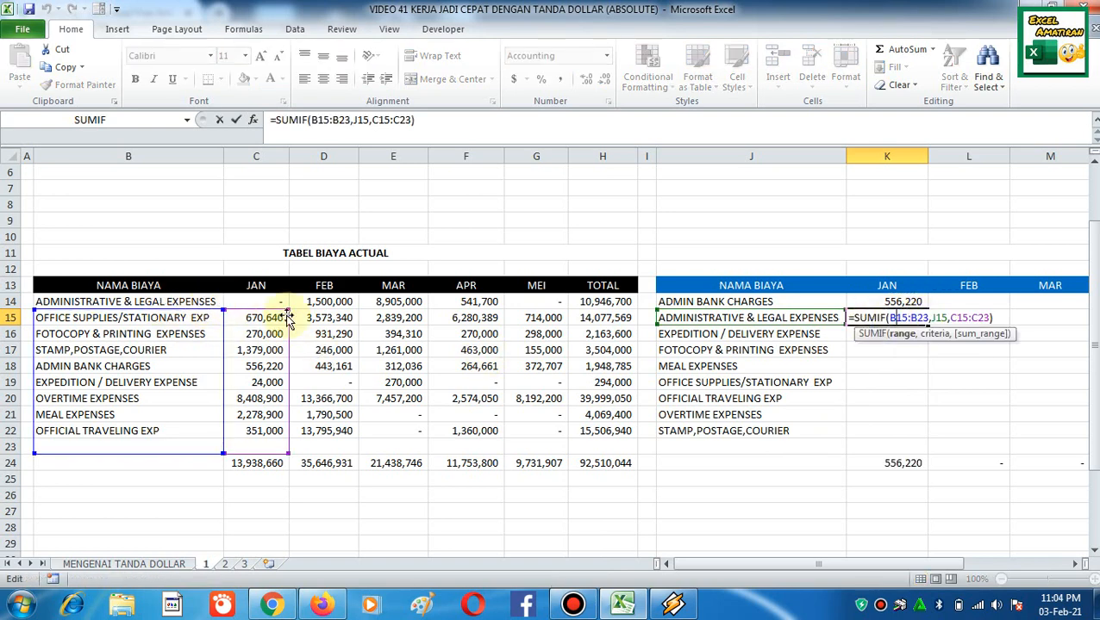
pyautogui.press('Escape')
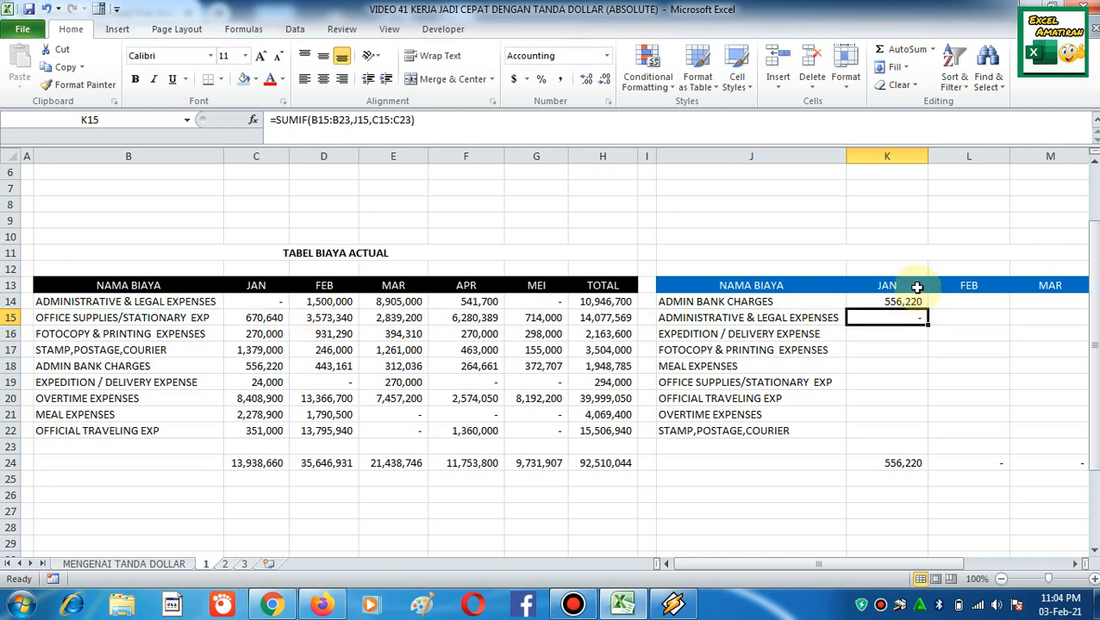
# Make the sum range and the lookup range of the K14 SUMIF absolute, as $C$14:$C$22 and $B$14:$B$22
pyautogui.click(909, 301)
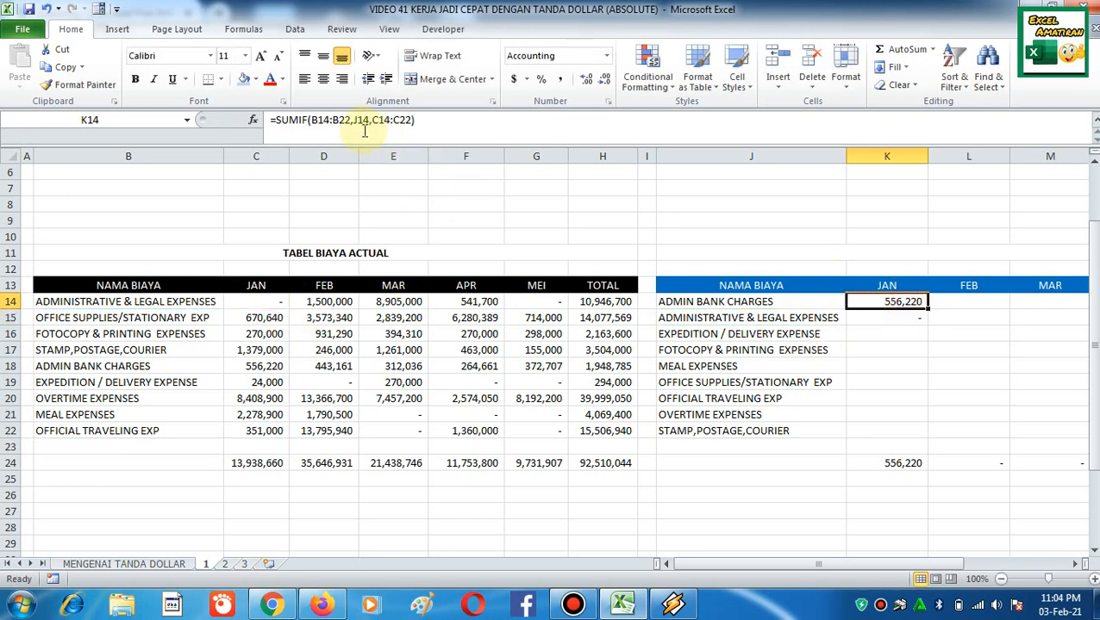
pyautogui.click(253, 120)
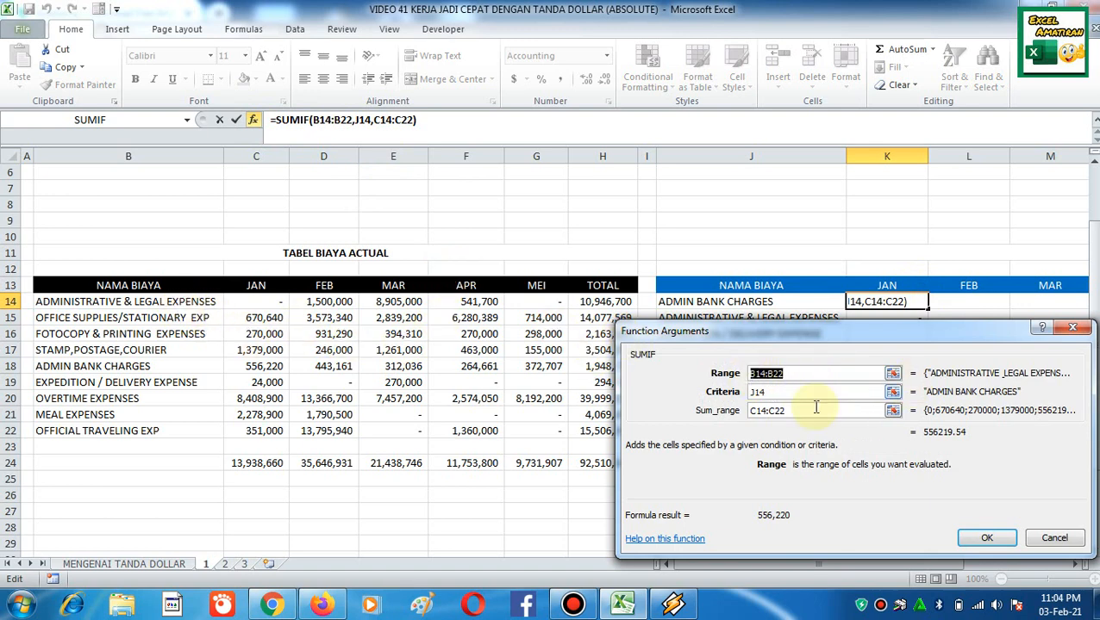
pyautogui.click(789, 412)
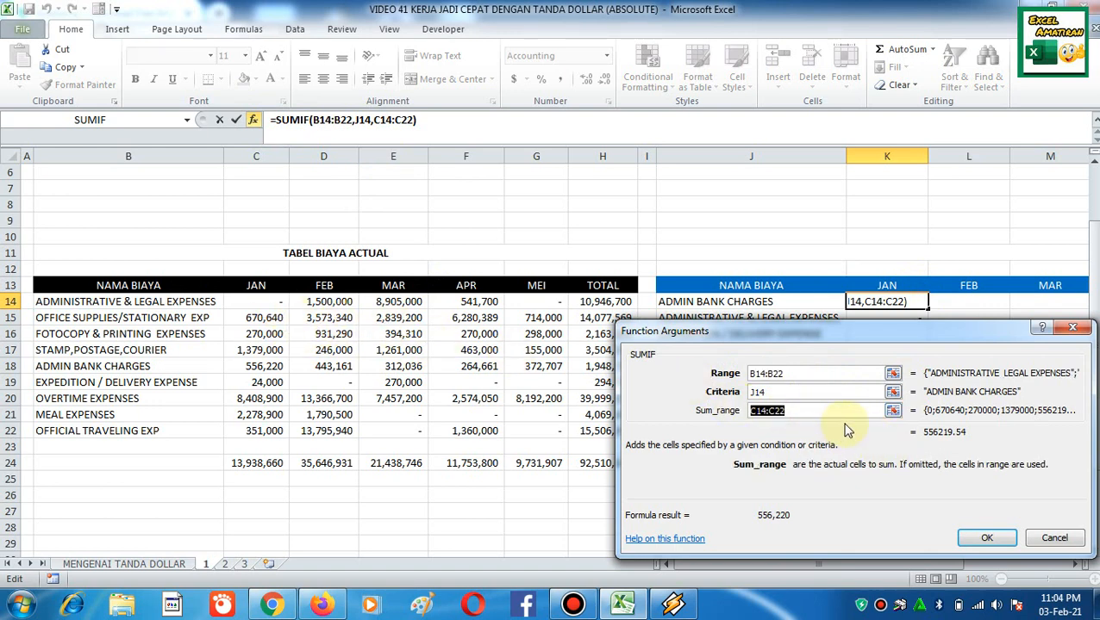
pyautogui.press('F4')
pyautogui.click(792, 373)
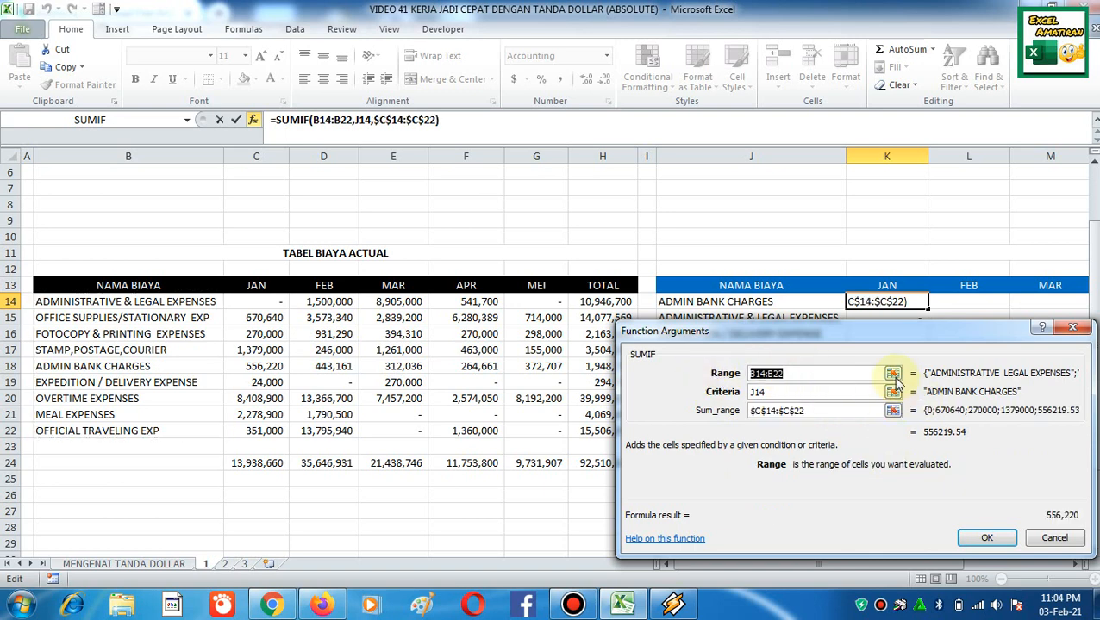
pyautogui.press('F4')
pyautogui.click(980, 536)
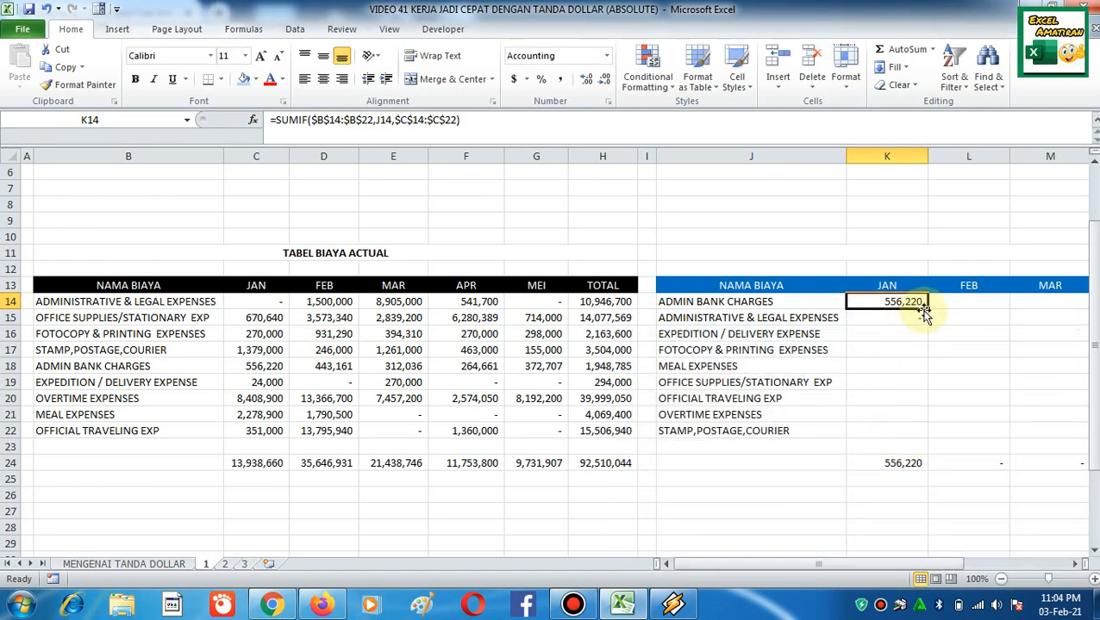
# Fill the K14 formula down through the last expense in K22
pyautogui.click(922, 314)
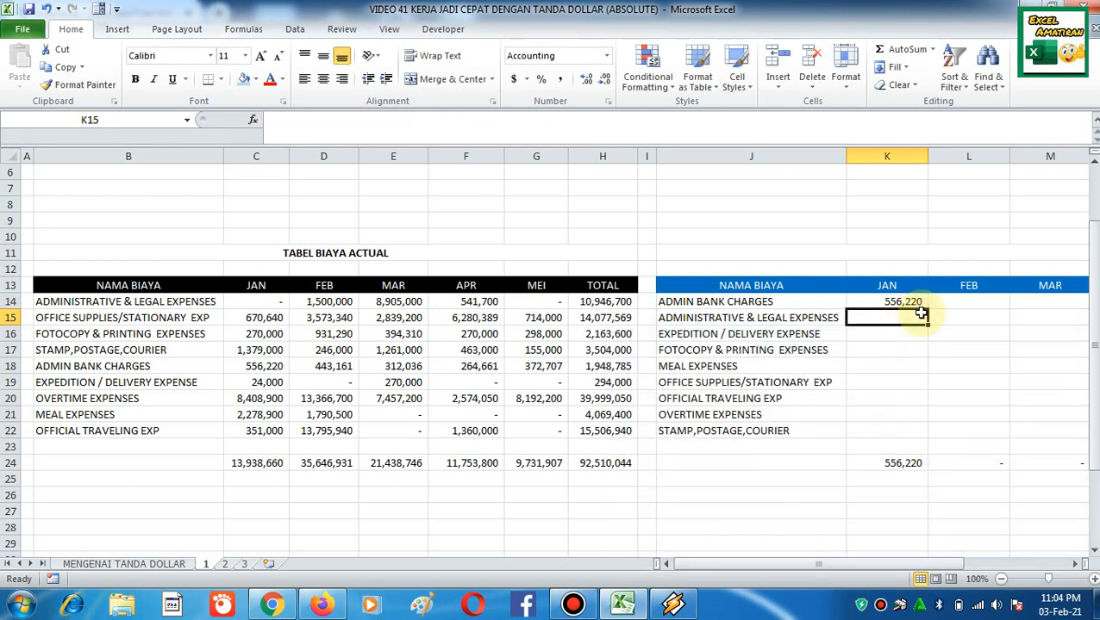
pyautogui.click(918, 306)
pyautogui.click(919, 316)
pyautogui.click(919, 306)
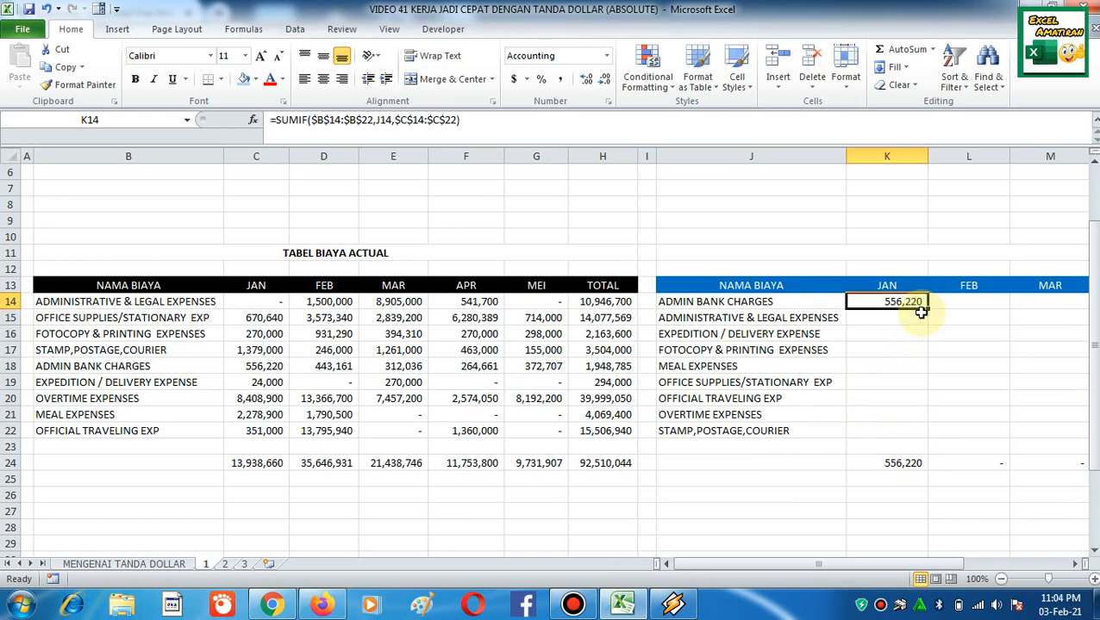
pyautogui.doubleClick(928, 308)
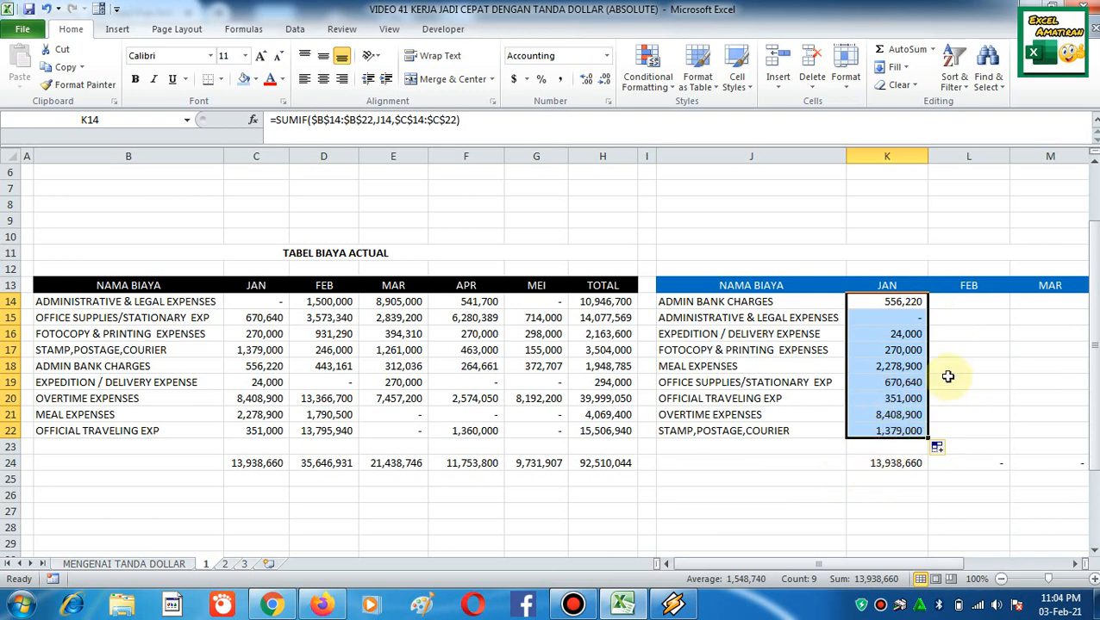
# Copy the K14 formula into the FEB cell L14 and inspect its references
pyautogui.click(918, 308)
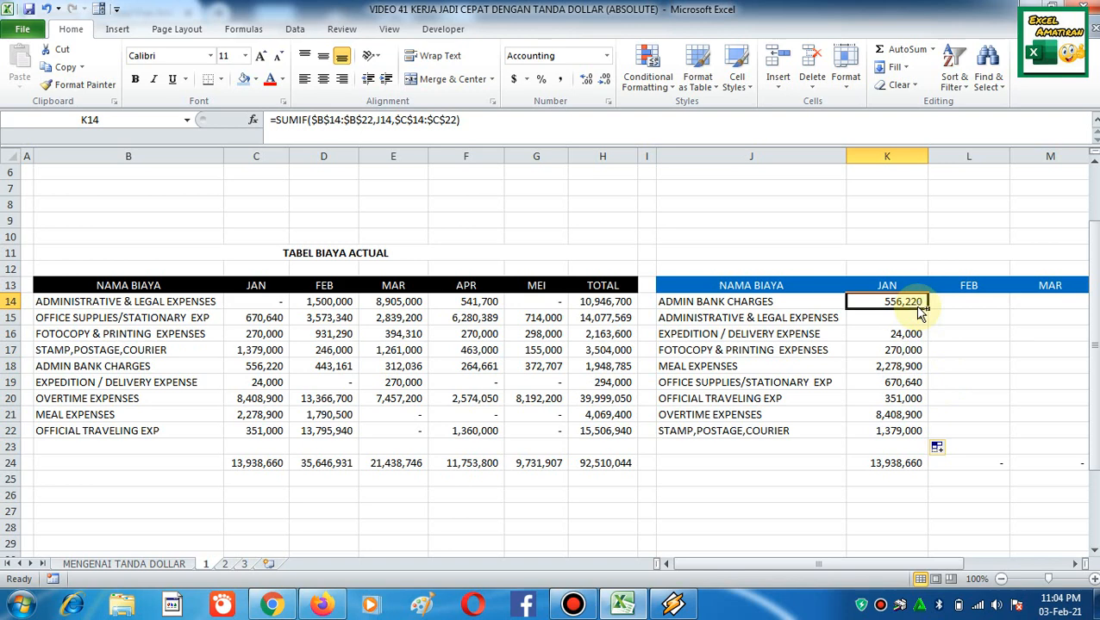
pyautogui.hotkey('ctrl', 'c')
pyautogui.press('Right')
pyautogui.hotkey('ctrl', 'v')
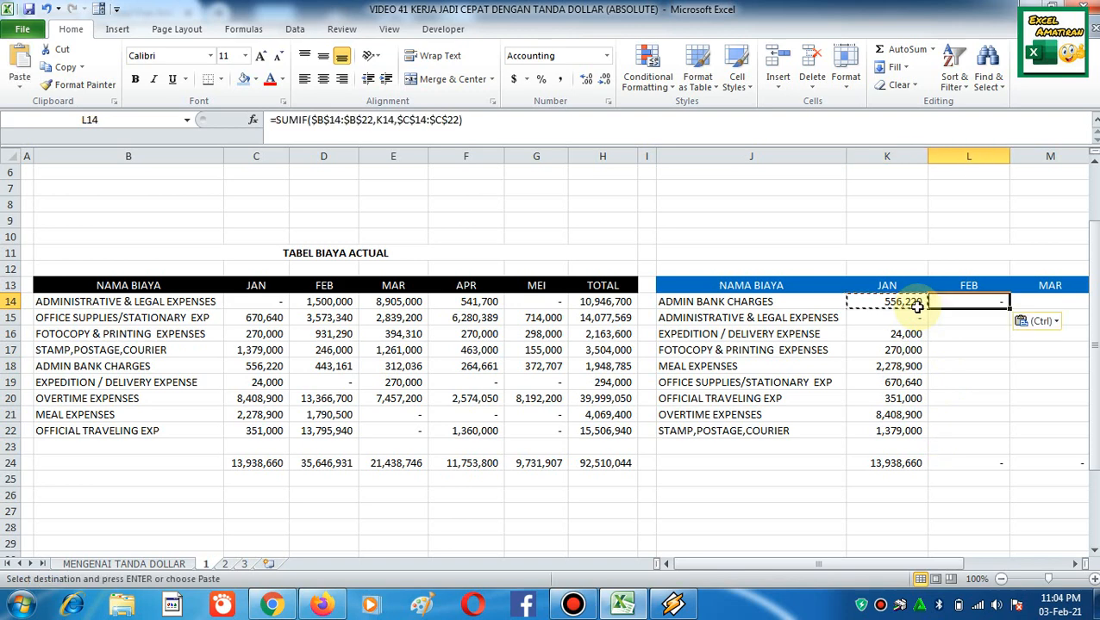
pyautogui.doubleClick(972, 304)
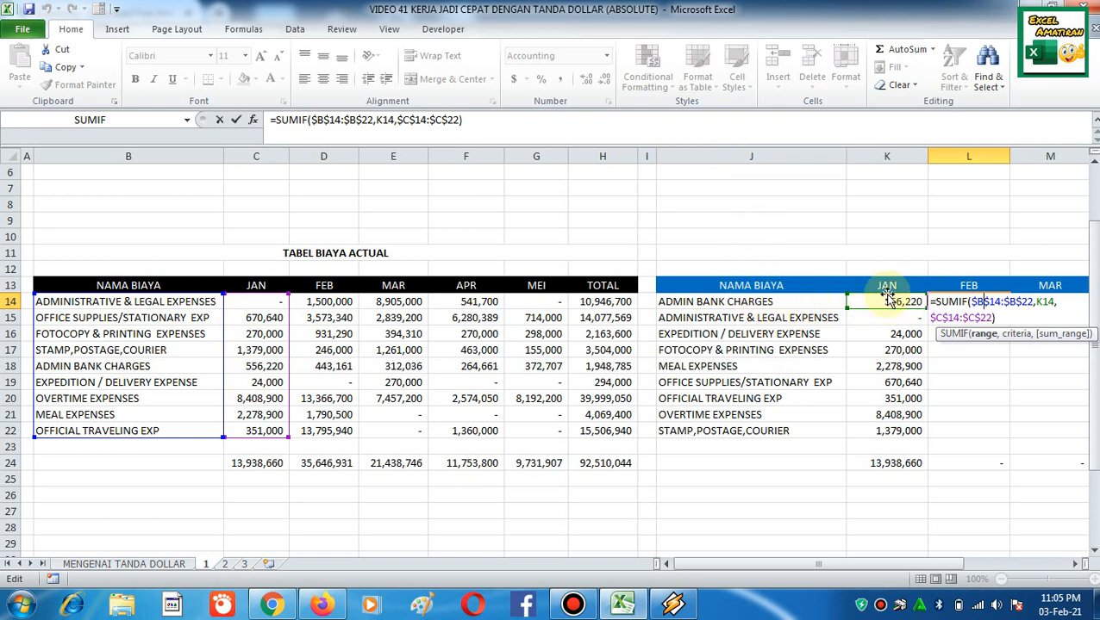
pyautogui.hotkey('ctrl', 'Return')
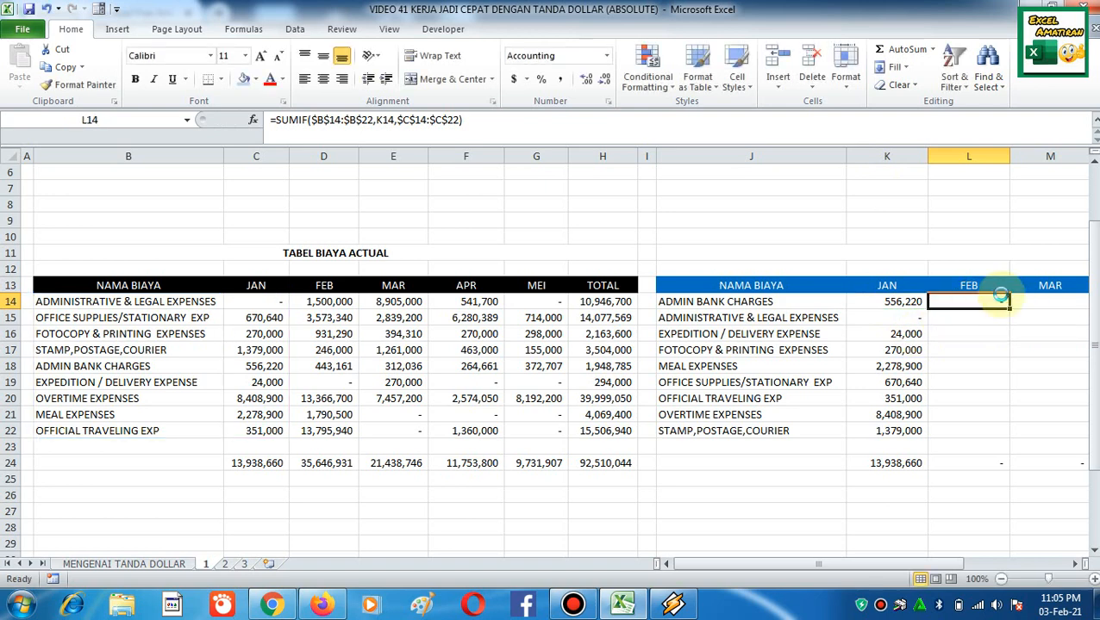
# Copy the L14 formula down the FEB column to L22 and inspect the references in L15
pyautogui.hotkey('ctrl', 'c')
pyautogui.hotkey('shift', 'Down')
pyautogui.hotkey('shift', 'Down')
pyautogui.hotkey('shift', 'Down')
pyautogui.hotkey('shift', 'Down')
pyautogui.hotkey('shift', 'Down')
pyautogui.hotkey('shift', 'Down')
pyautogui.hotkey('shift', 'Down')
pyautogui.hotkey('shift', 'Down')
pyautogui.hotkey('ctrl', 'v')
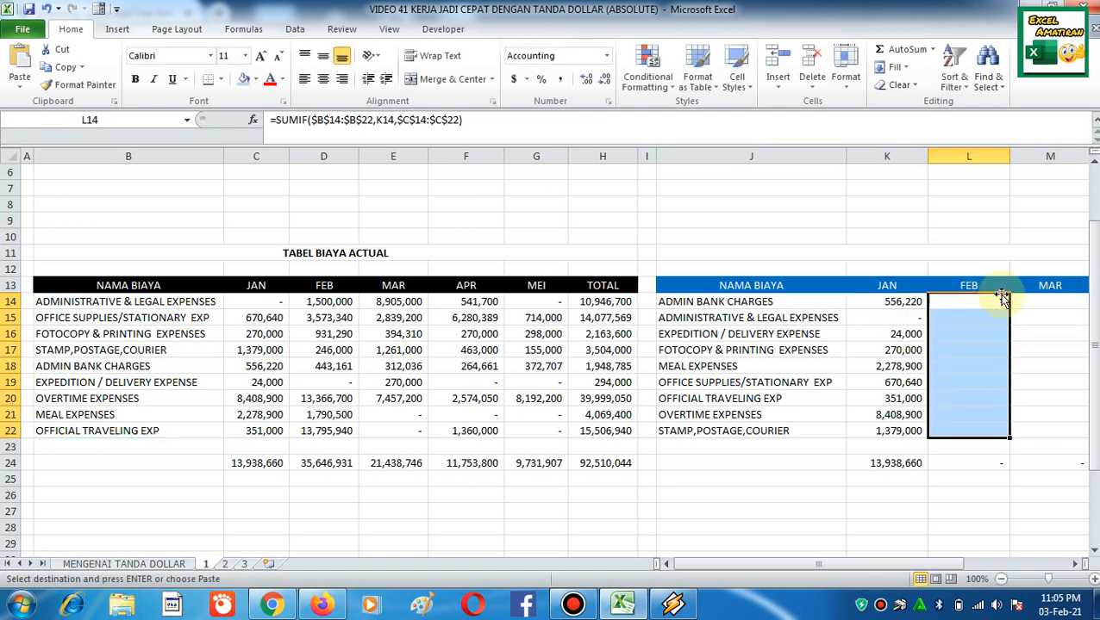
pyautogui.press('Escape')
pyautogui.doubleClick(993, 315)
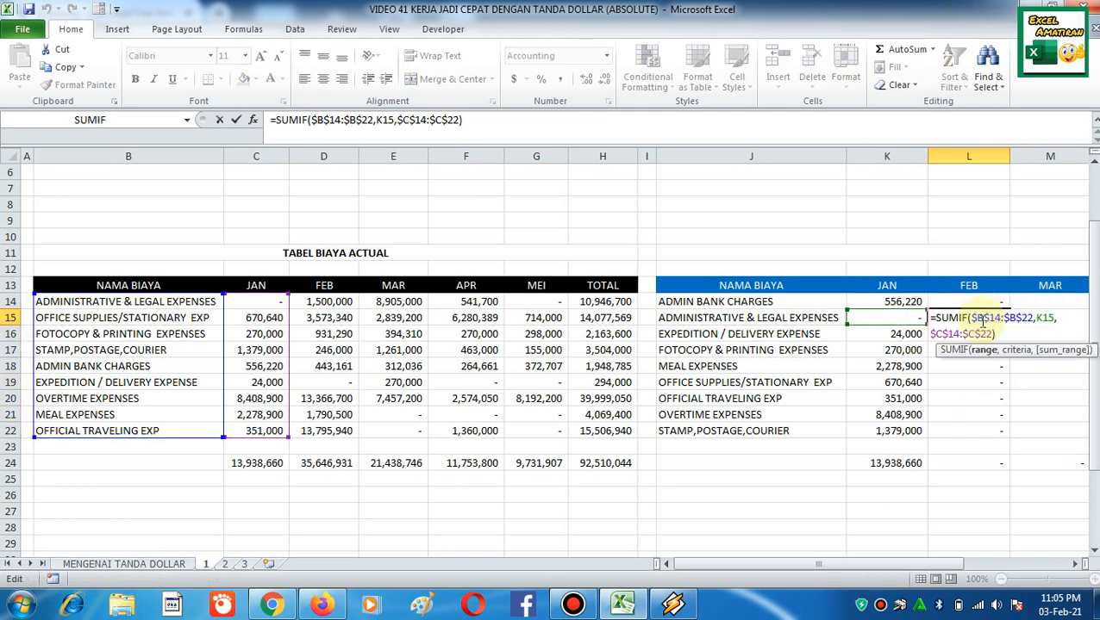
# Clear the copied formulas from the FEB cells L14:L22
pyautogui.click(967, 300)
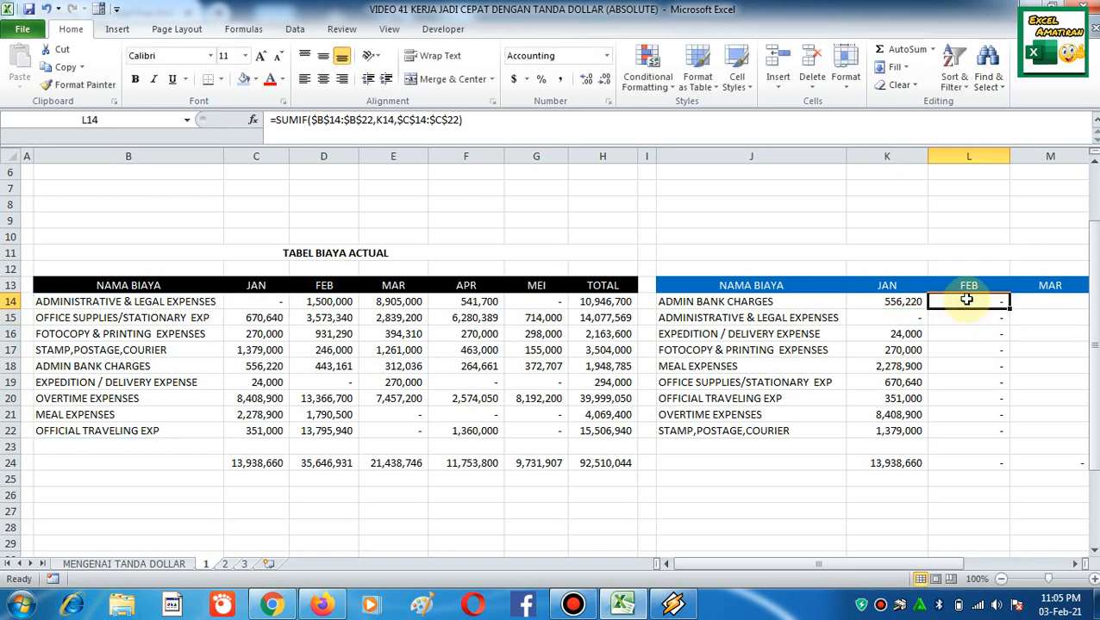
pyautogui.hotkey('ctrl', 'shift', 'Down')
pyautogui.press('Delete')
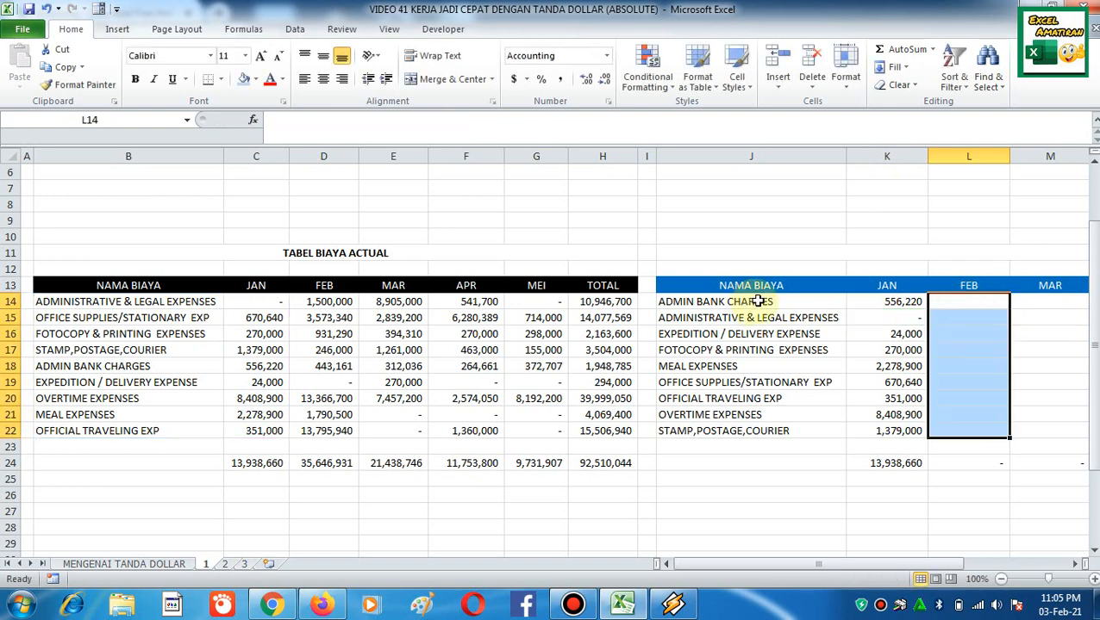
# Examine the arguments of the SUMIF formula in K14 and its criteria cell J14
pyautogui.click(893, 302)
pyautogui.click(892, 301)
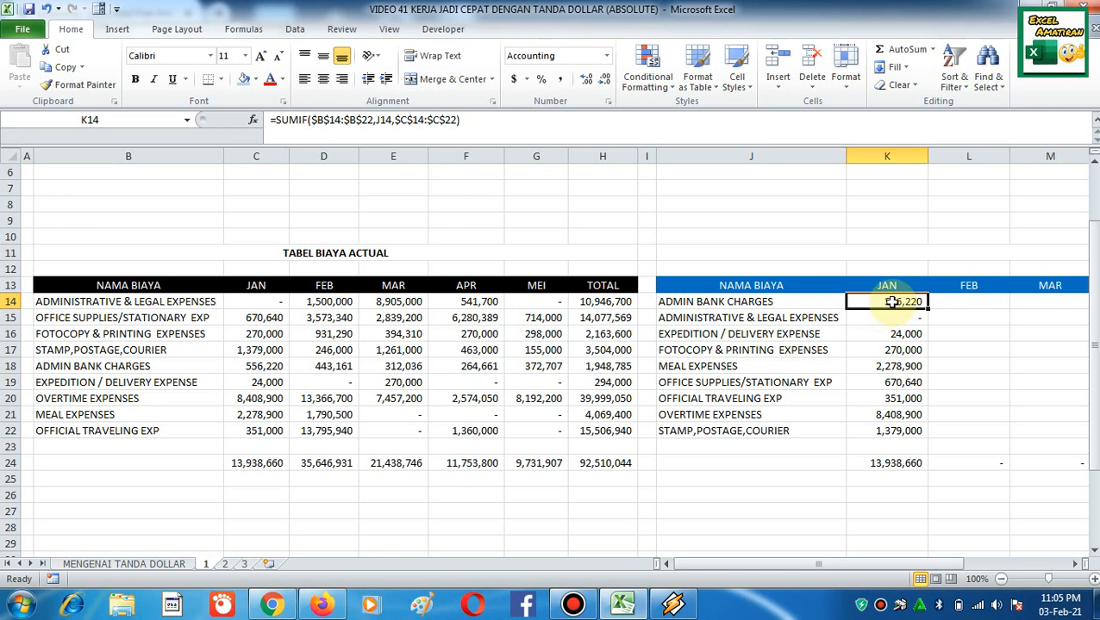
pyautogui.doubleClick(893, 302)
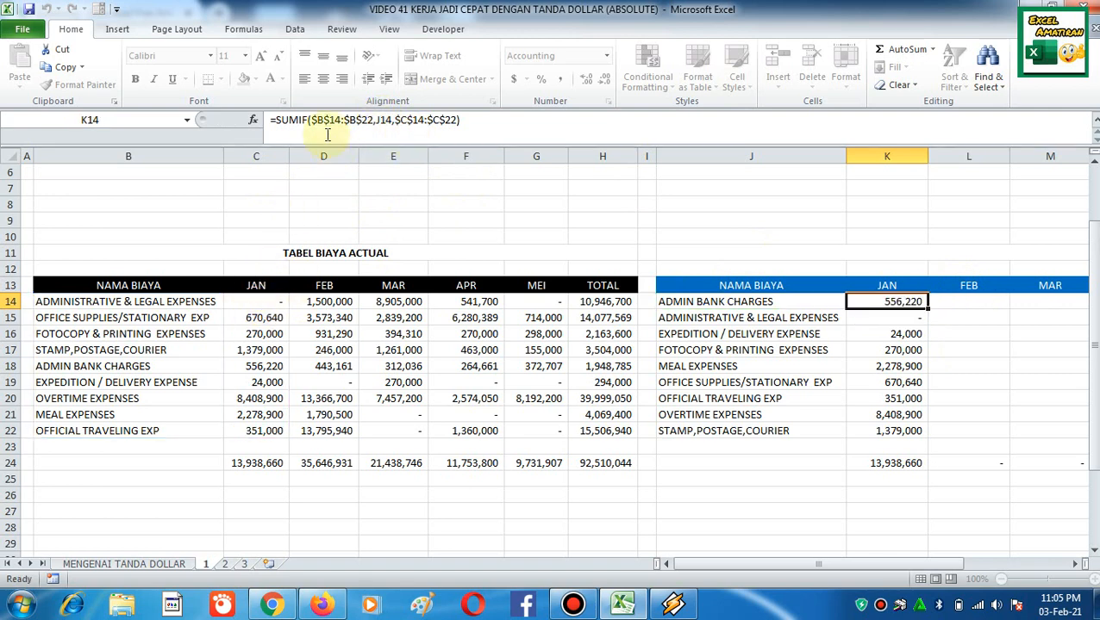
pyautogui.click(252, 120)
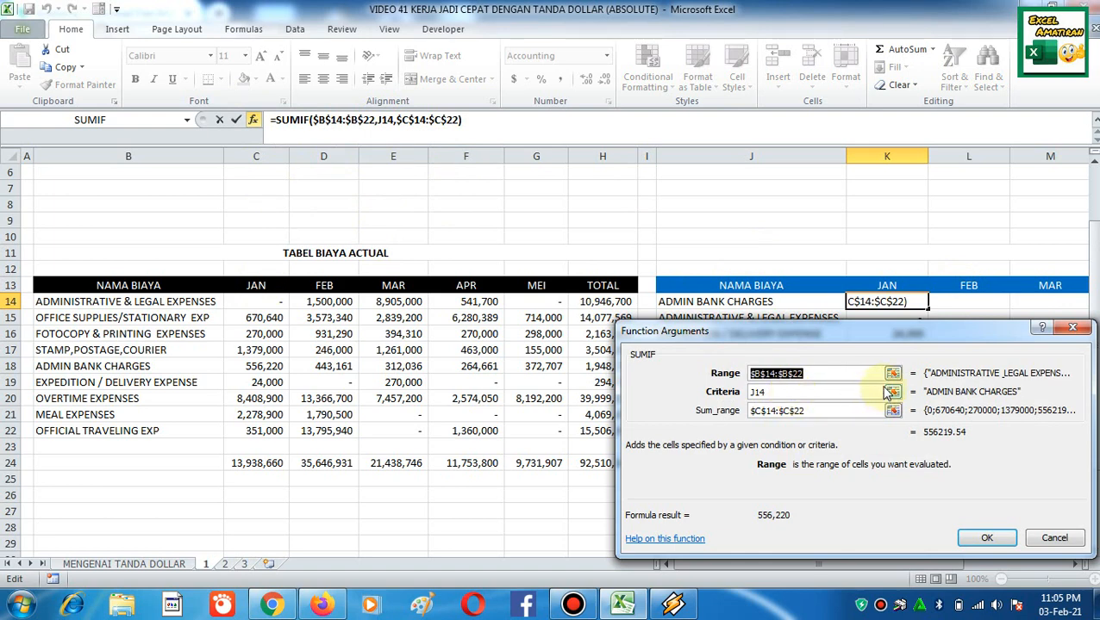
pyautogui.press('Return')
pyautogui.click(787, 302)
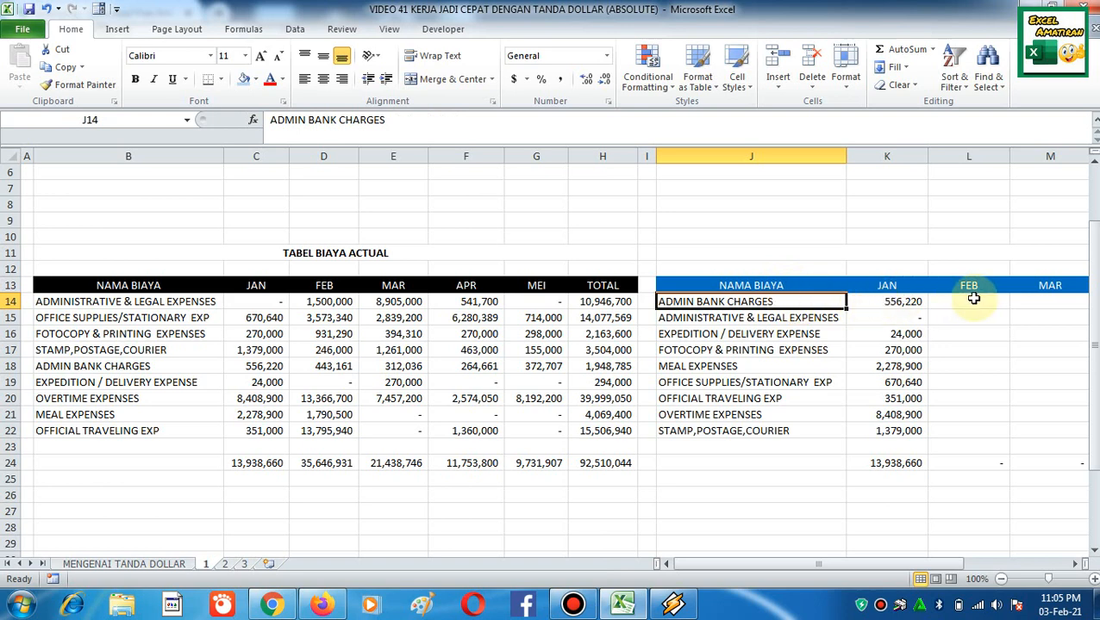
pyautogui.click(916, 306)
pyautogui.click(811, 301)
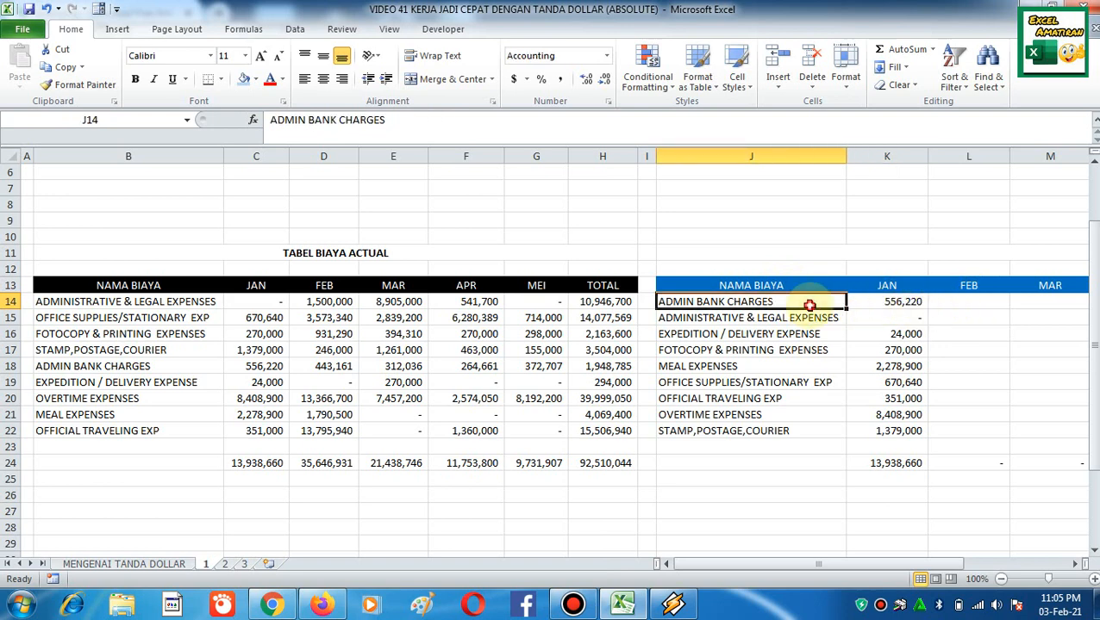
# Remove the column locks from the sum range in the K14 formula so it reads C$14:C$22
pyautogui.click(872, 306)
pyautogui.doubleClick(872, 306)
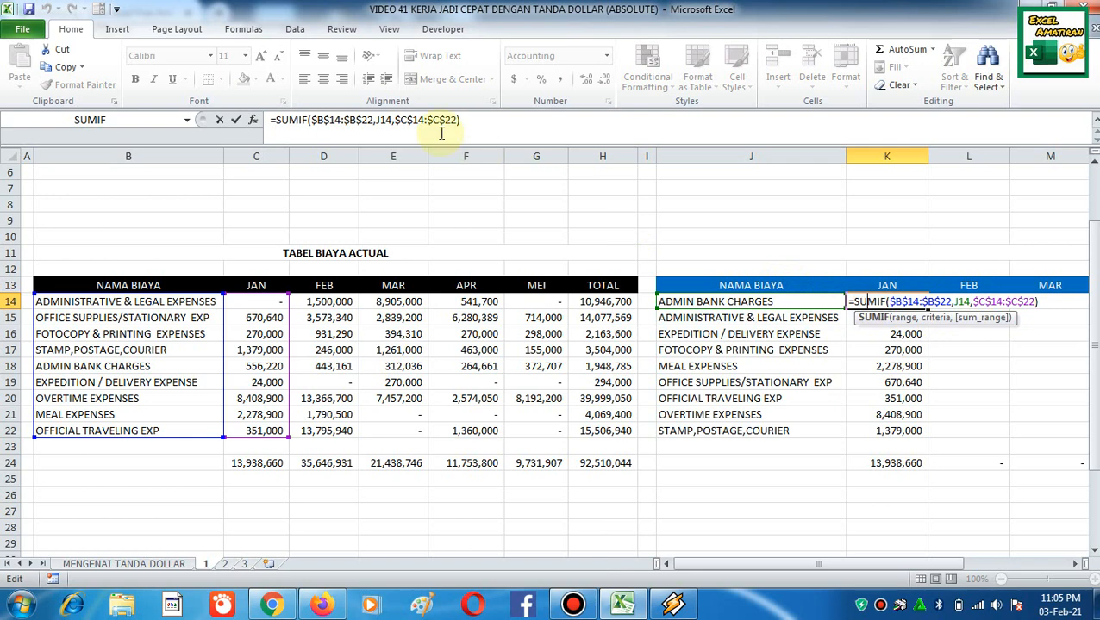
pyautogui.click(384, 120)
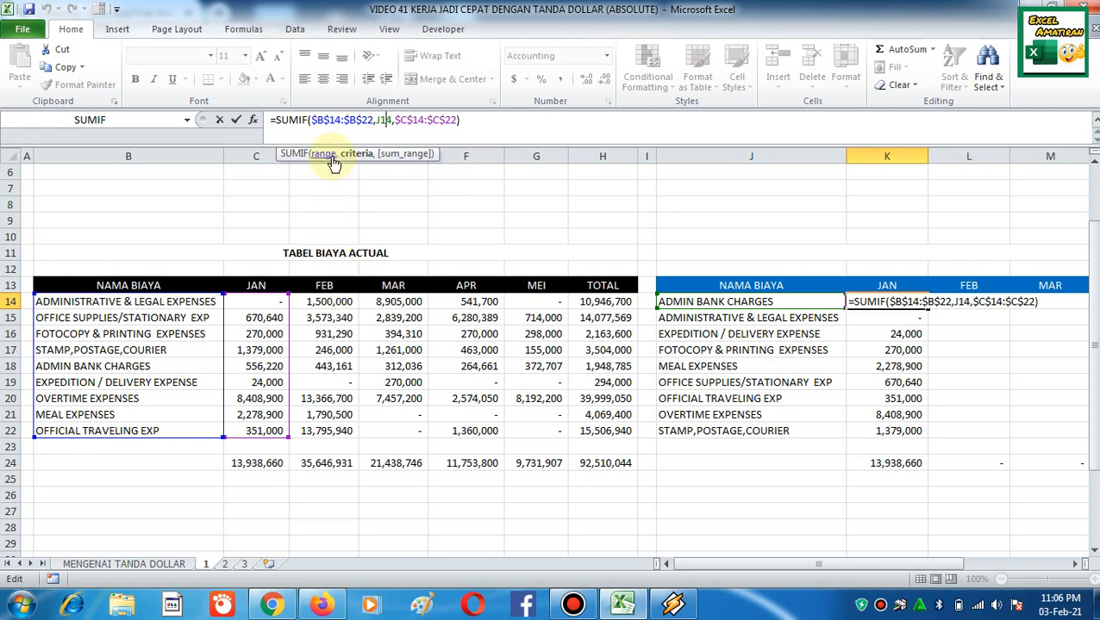
pyautogui.click(400, 122)
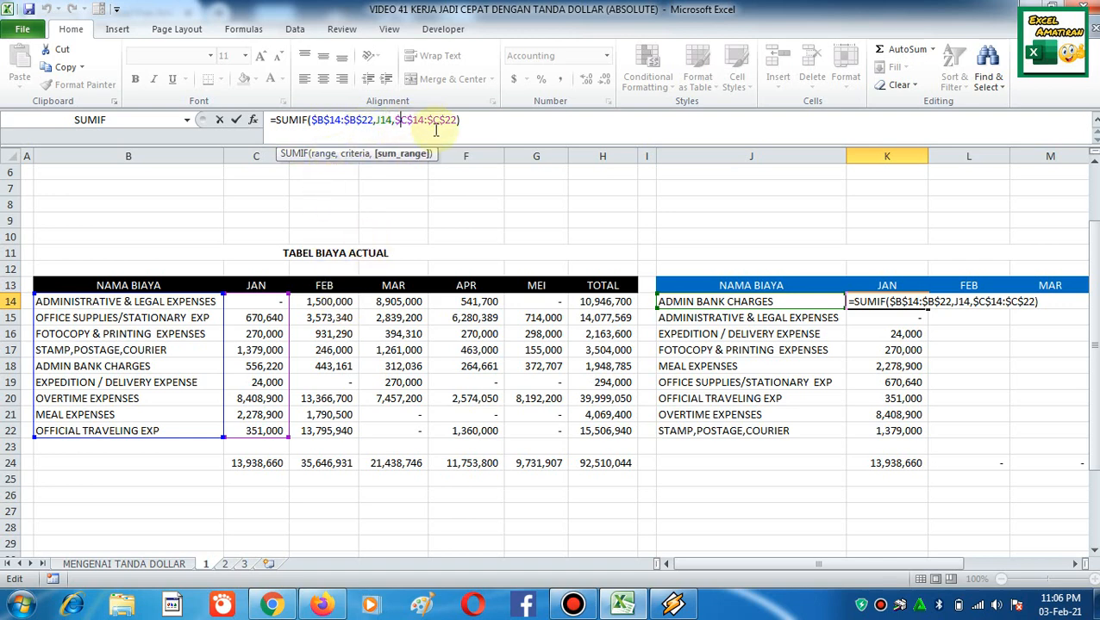
pyautogui.press('BackSpace')
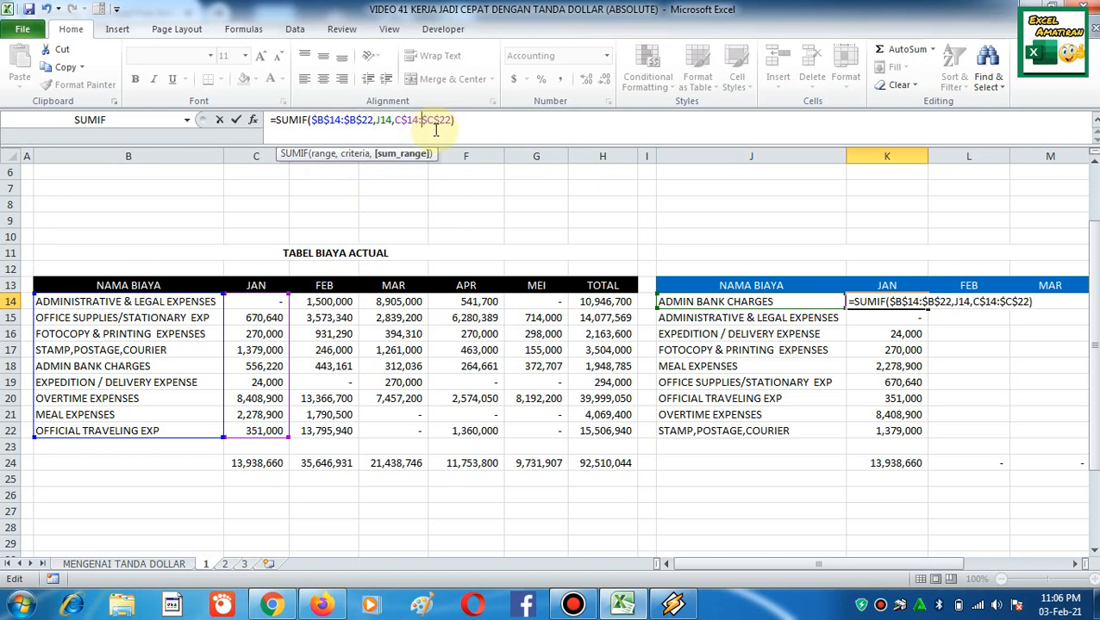
pyautogui.press('BackSpace')
# Add dollar-sign locking to the criteria reference J14 in the K14 formula and commit the edit
pyautogui.press('Left')
pyautogui.press('Left')
pyautogui.press('Left')
pyautogui.press('Left')
pyautogui.press('Left')
pyautogui.press('Left')
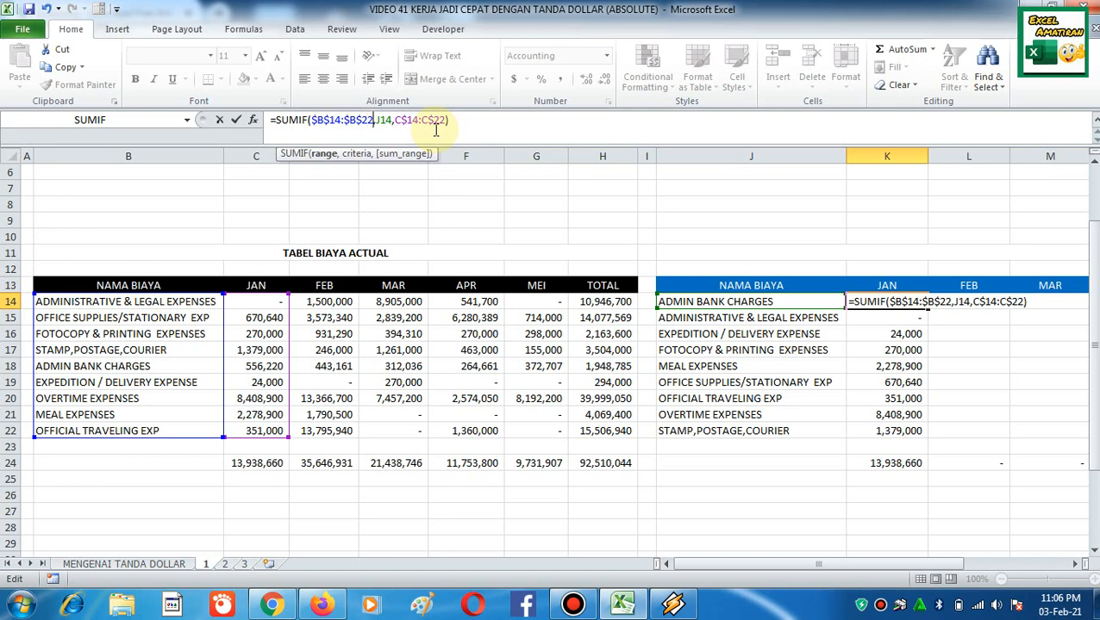
pyautogui.press('Right')
pyautogui.press('Right')
pyautogui.press('Right')
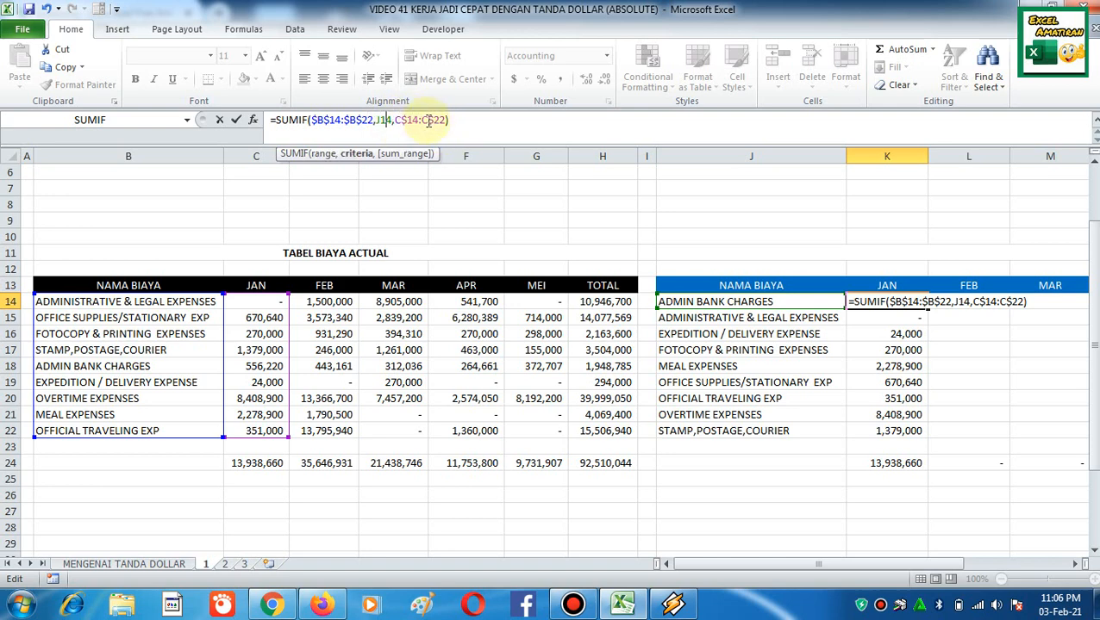
pyautogui.press('F4')
pyautogui.press('Return')
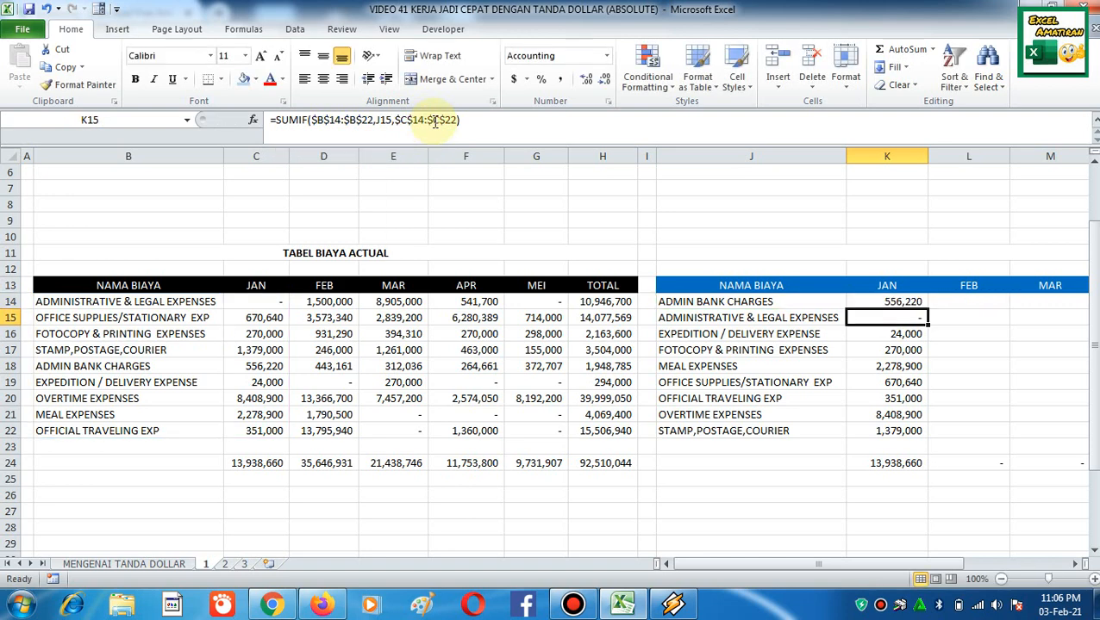
# Copy the SUMIF formula from K14 into the FEB cell L14
pyautogui.press('Up')
pyautogui.hotkey('ctrl', 'c')
pyautogui.press('Right')
pyautogui.hotkey('ctrl', 'v')
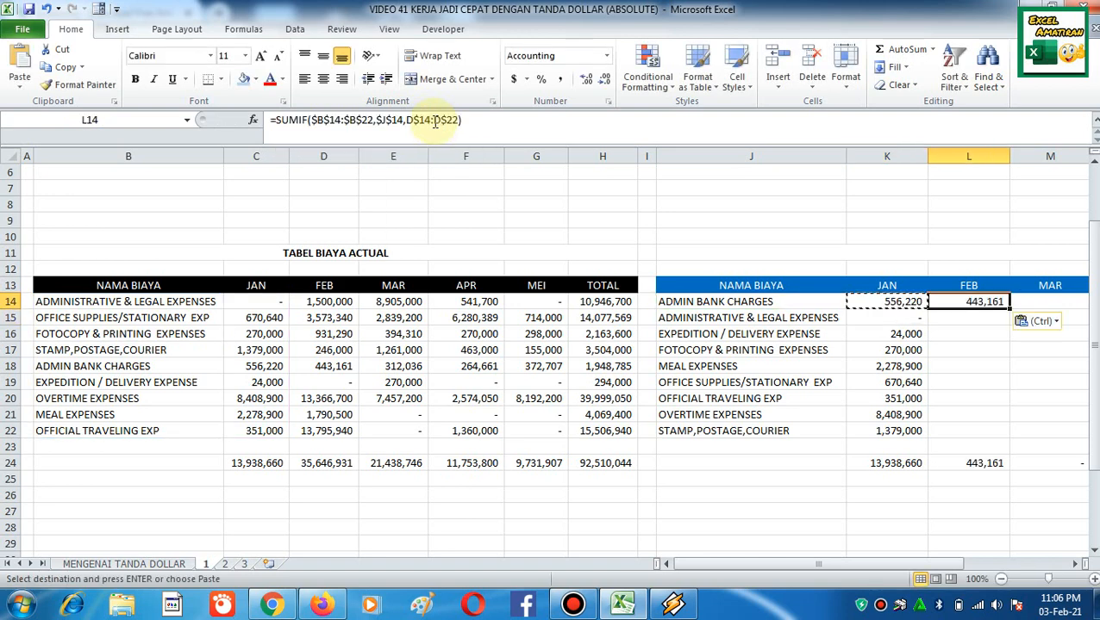
pyautogui.press('Escape')
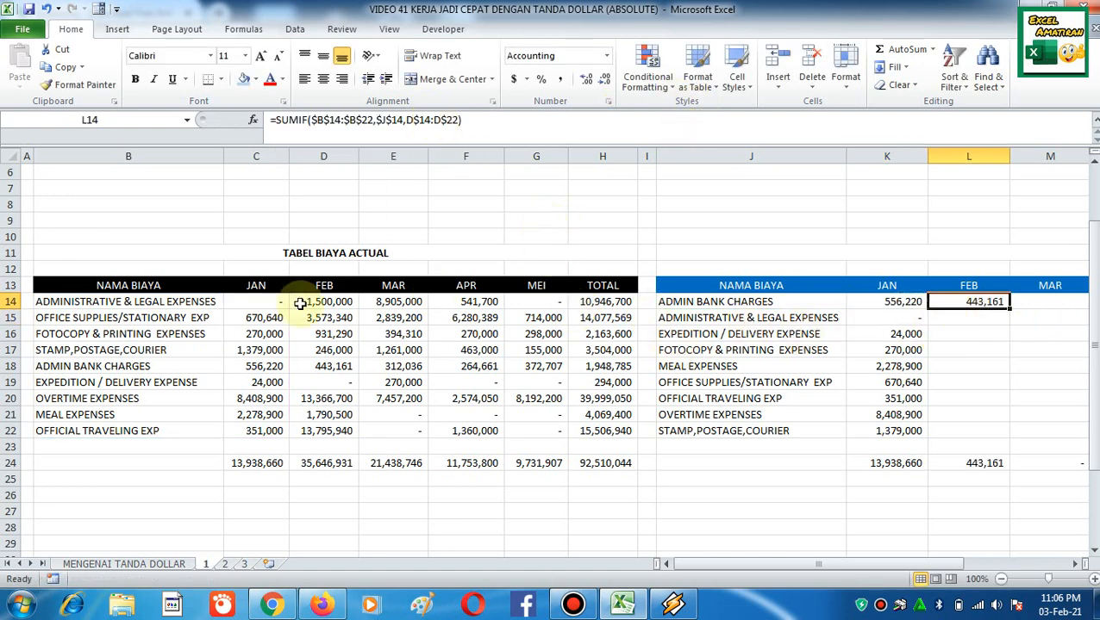
# Find ADMIN BANK CHARGES in the actual expense table and compare its JAN and FEB amounts with those in the summary table
pyautogui.click(203, 302)
pyautogui.click(972, 303)
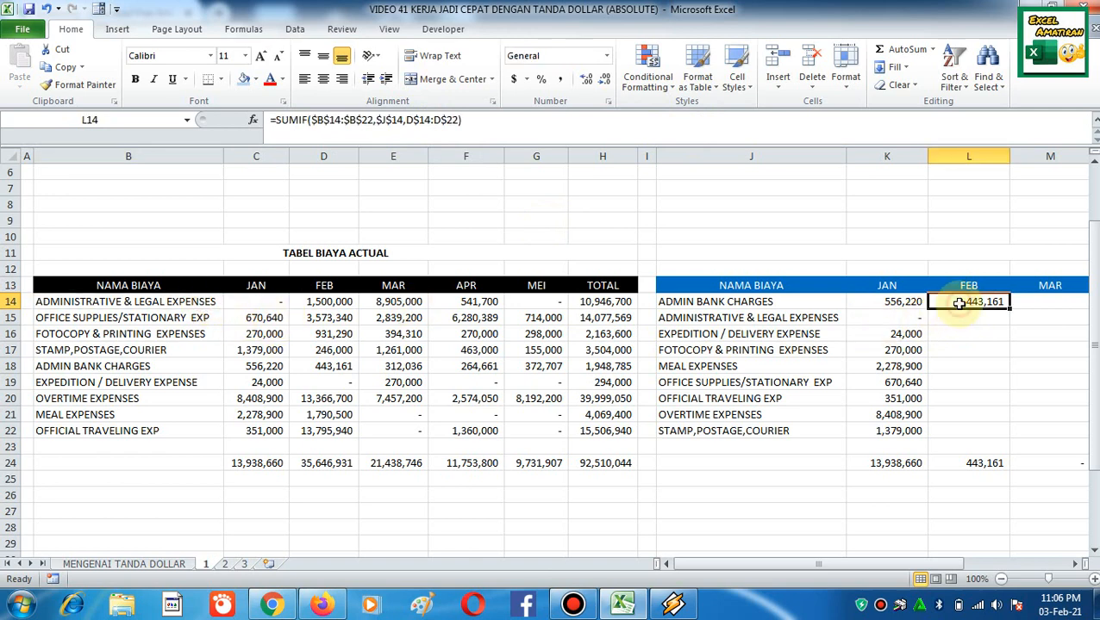
pyautogui.click(707, 317)
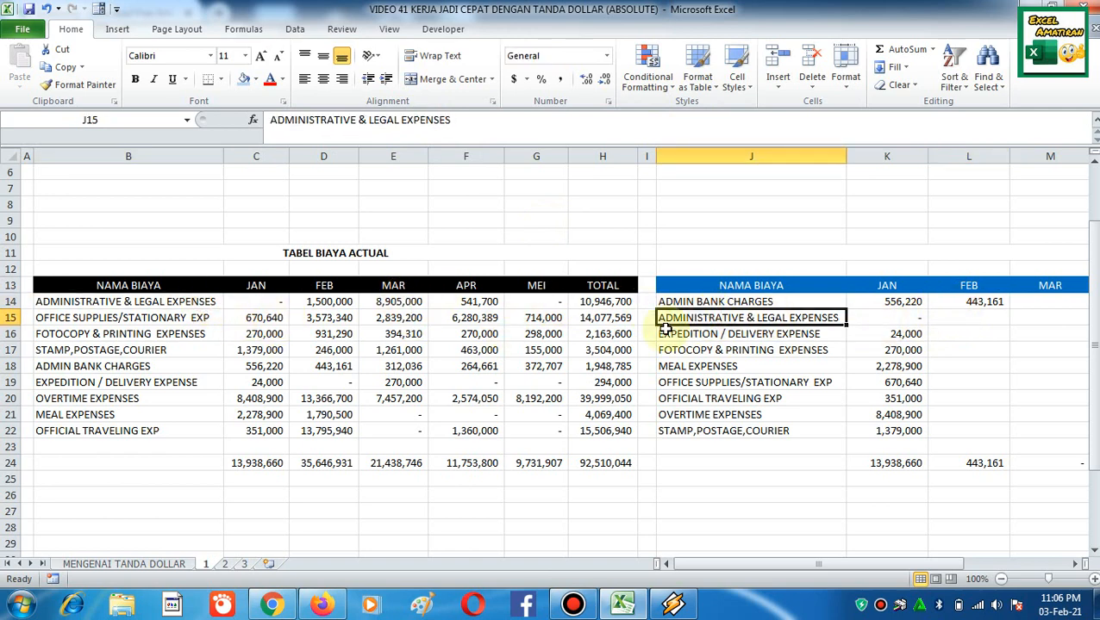
pyautogui.click(754, 302)
pyautogui.hotkey('ctrl', 'c')
pyautogui.click(463, 354)
pyautogui.hotkey('ctrl', 'f')
pyautogui.hotkey('ctrl', 'v')
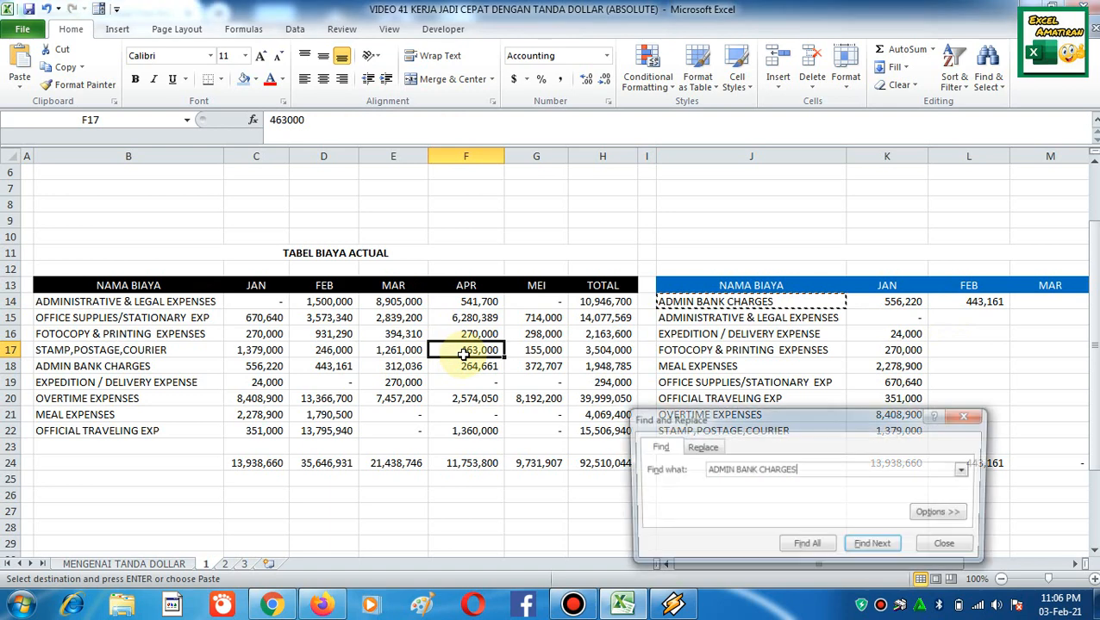
pyautogui.press('Return')
pyautogui.press('Escape')
pyautogui.press('Right')
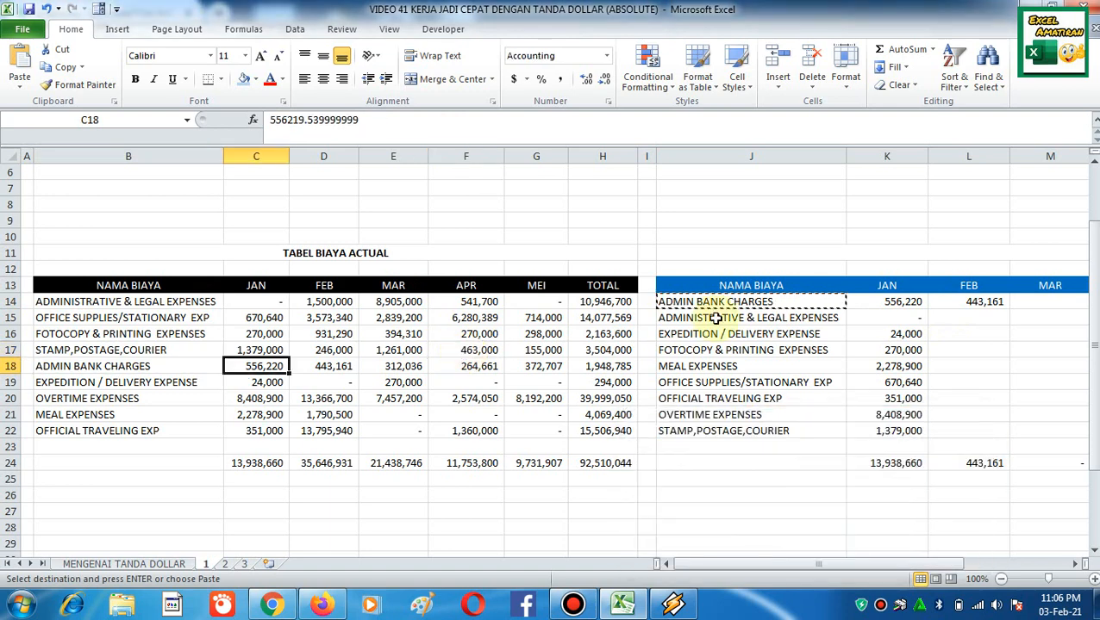
pyautogui.press('Escape')
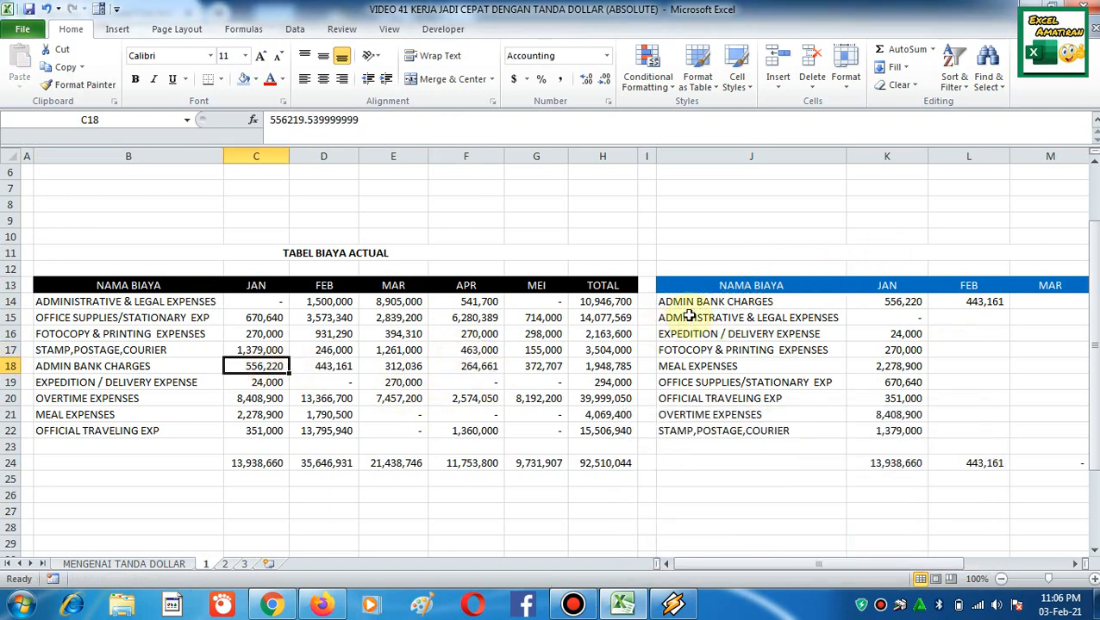
pyautogui.keyDown('ctrl'); pyautogui.click(347, 364); pyautogui.keyUp('ctrl')
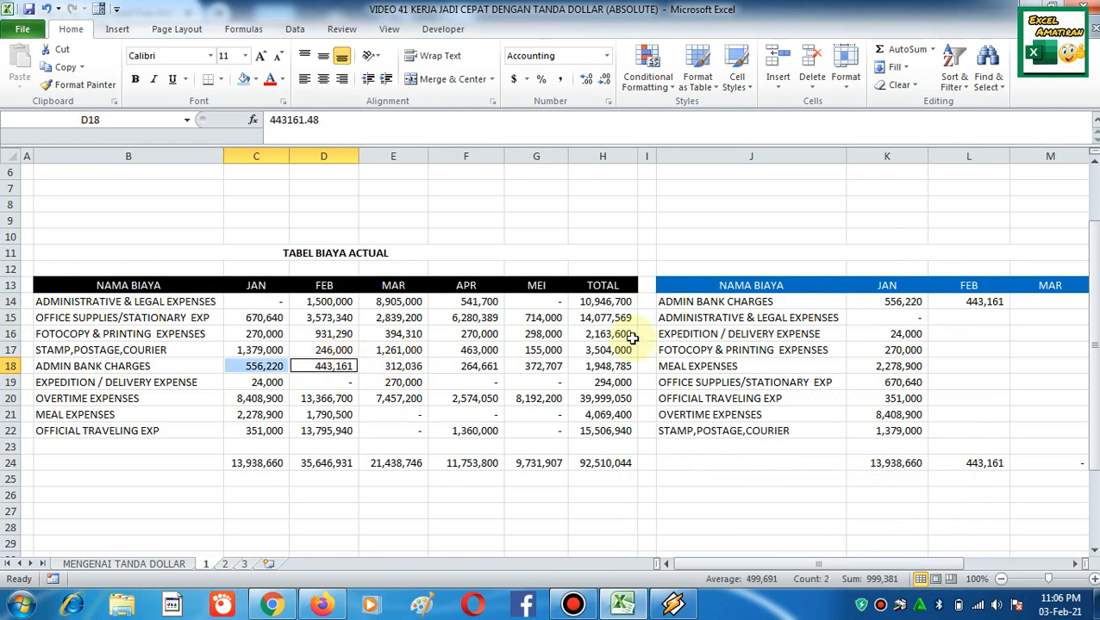
# Fill the L14 formula down through L22 and inspect the references in the L15 and L17 copies
pyautogui.click(995, 302)
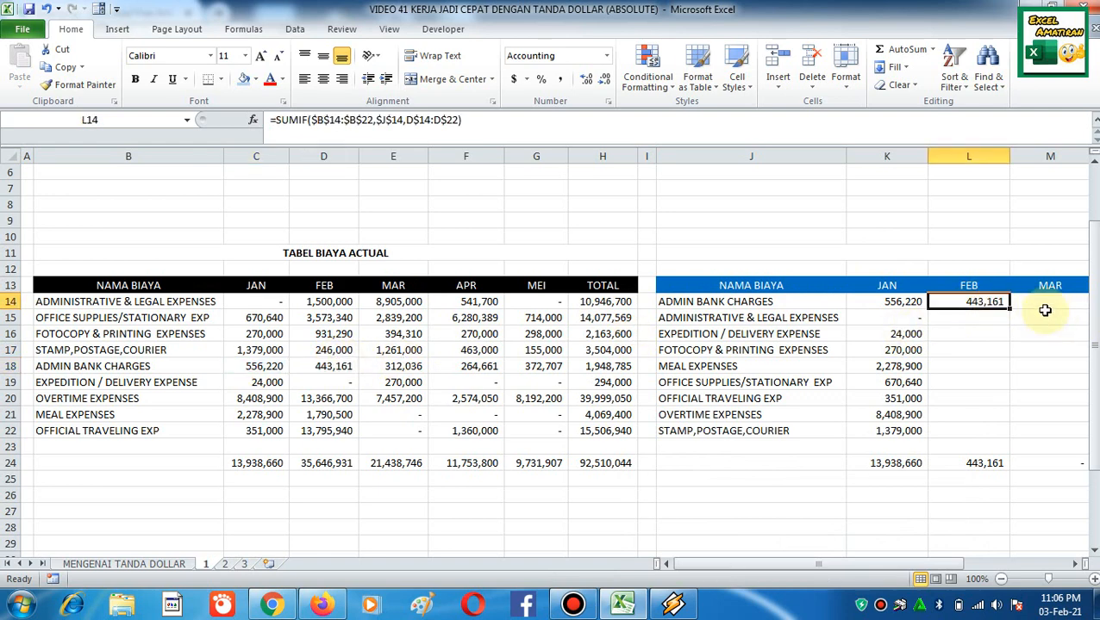
pyautogui.moveTo(1009, 309); pyautogui.dragTo(1008, 436)
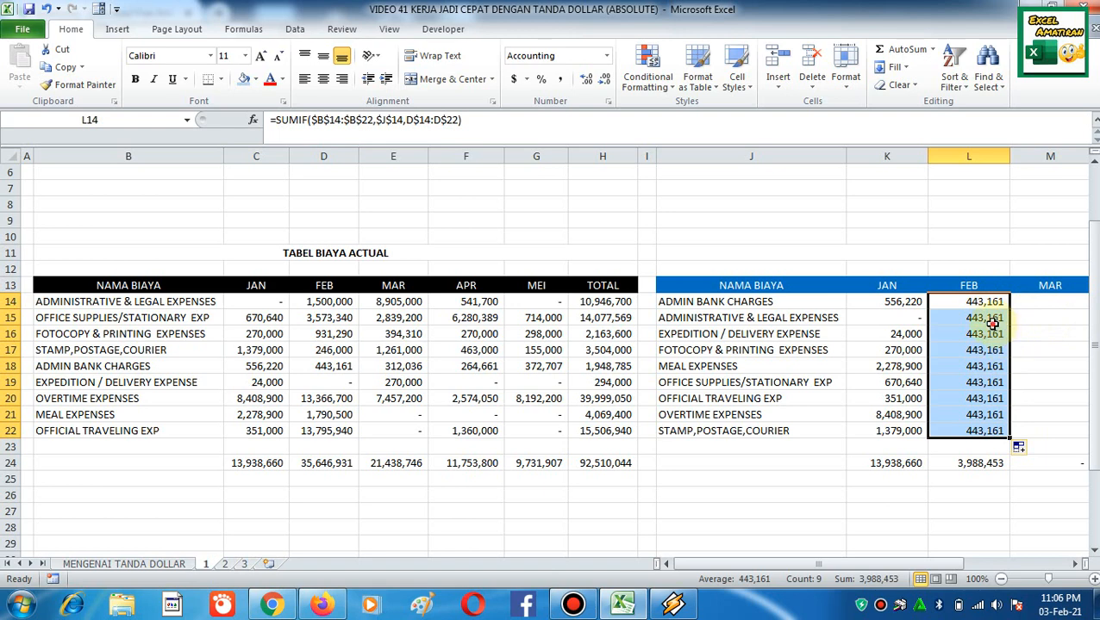
pyautogui.hotkey('ctrl', 'Down')
pyautogui.click(993, 319)
pyautogui.doubleClick(993, 319)
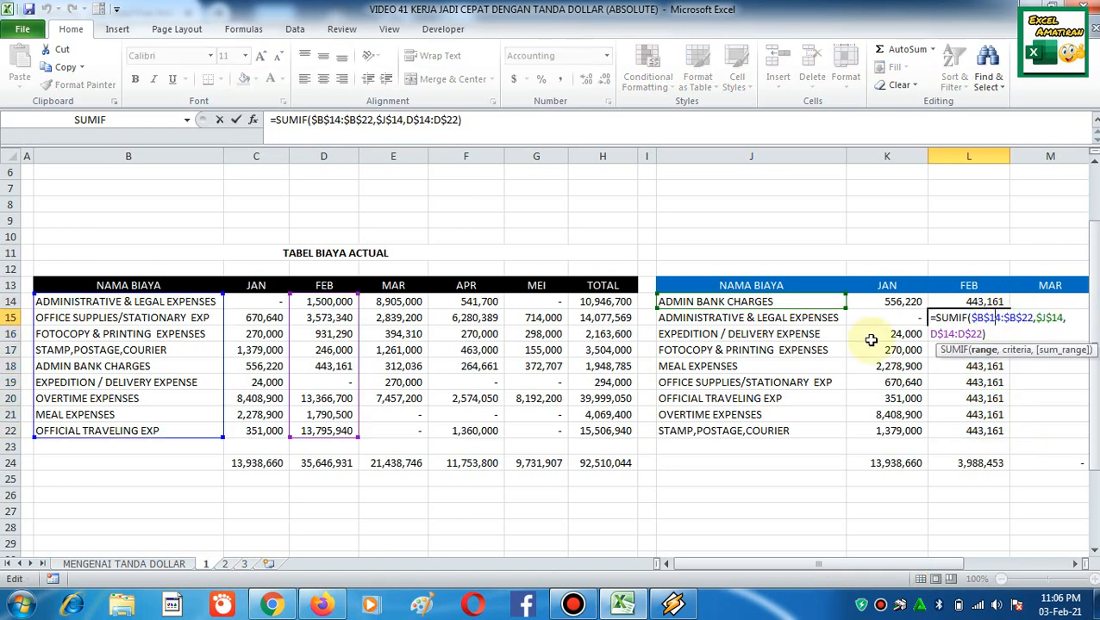
pyautogui.press('Escape')
pyautogui.doubleClick(987, 350)
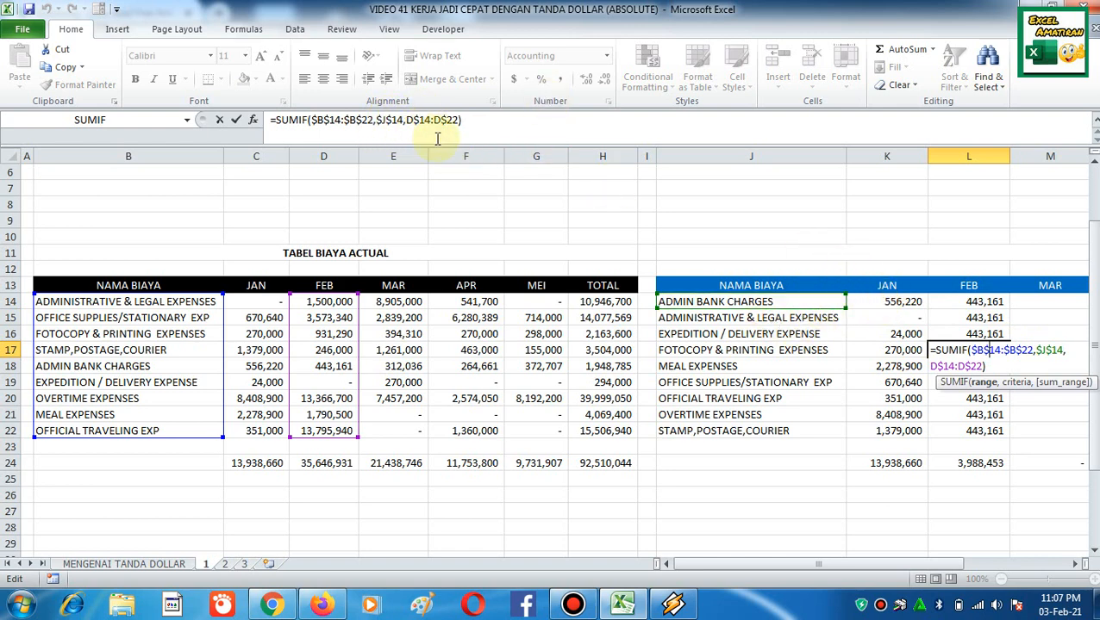
pyautogui.press('Escape')
# Clear the filled SUMIF formulas from L14:L22 and return to K14
pyautogui.moveTo(969, 302); pyautogui.dragTo(977, 420)
pyautogui.press('Delete')
pyautogui.press('Left')
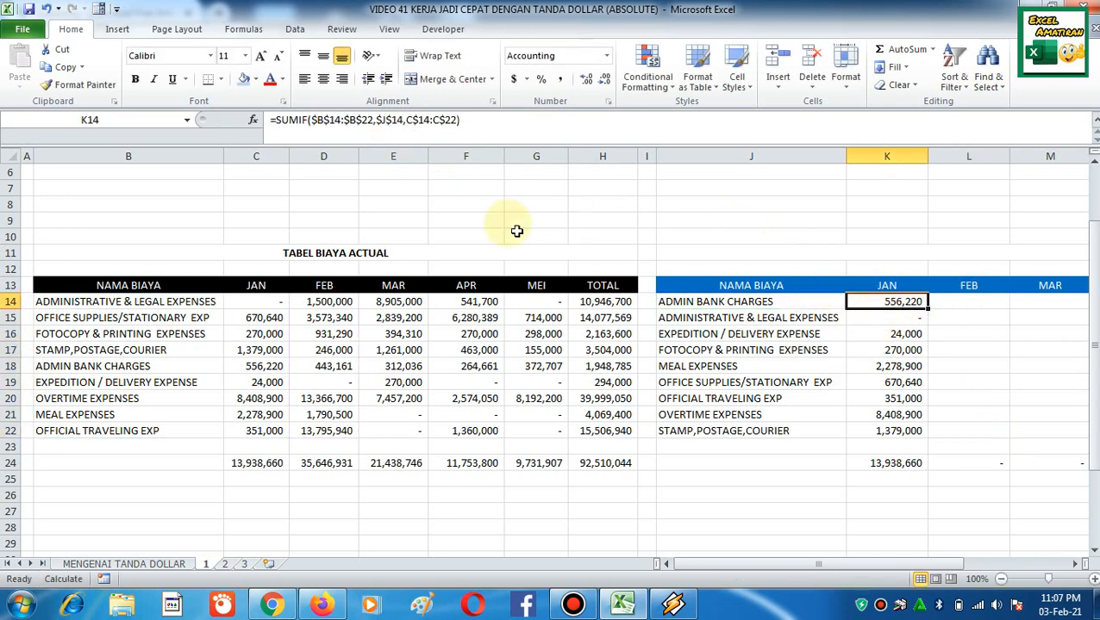
# Check the SUMIF arguments in K14, then overwrite K14 with a copy of the K15 formula and inspect its references
pyautogui.click(255, 123)
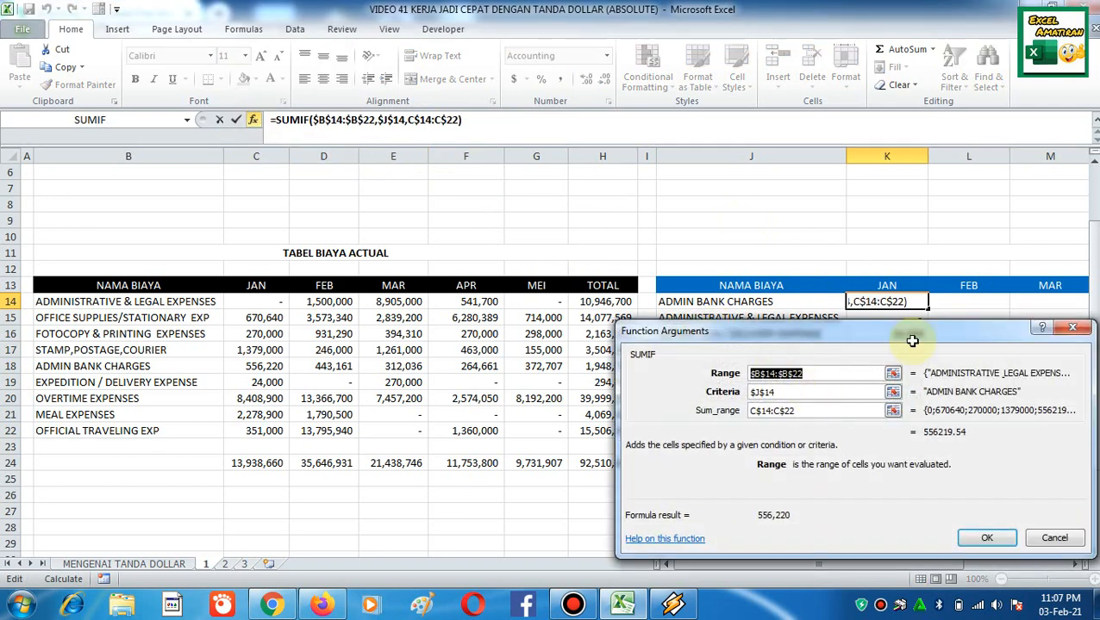
pyautogui.press('Escape')
pyautogui.click(890, 321)
pyautogui.hotkey('ctrl', 'c')
pyautogui.press('Up')
pyautogui.press('Escape')
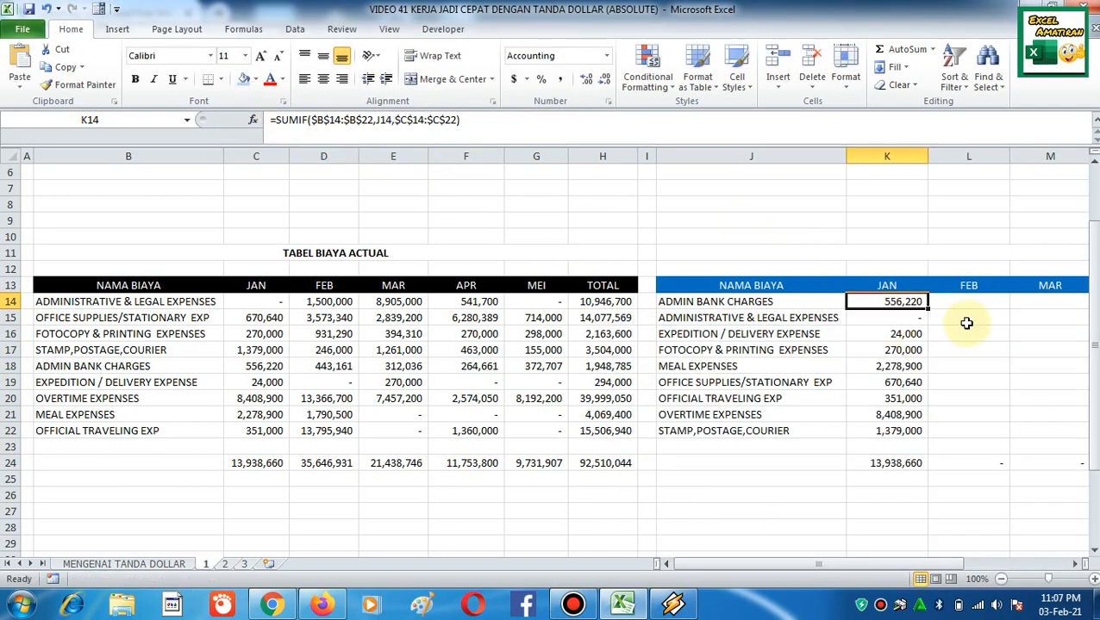
pyautogui.click(896, 302)
pyautogui.doubleClick(897, 302)
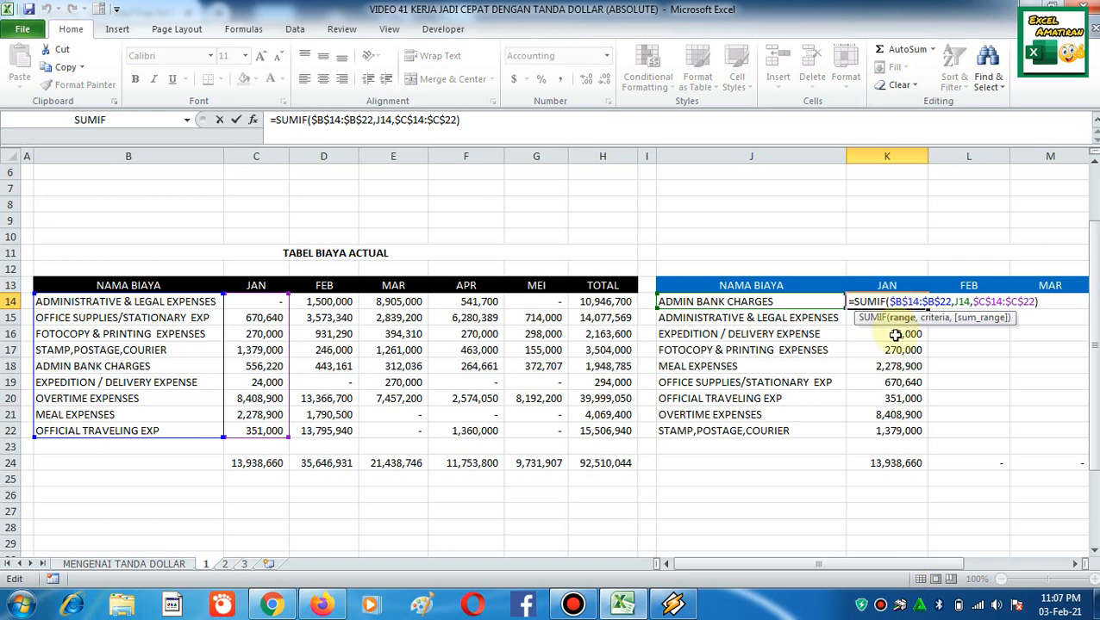
pyautogui.press('Escape')
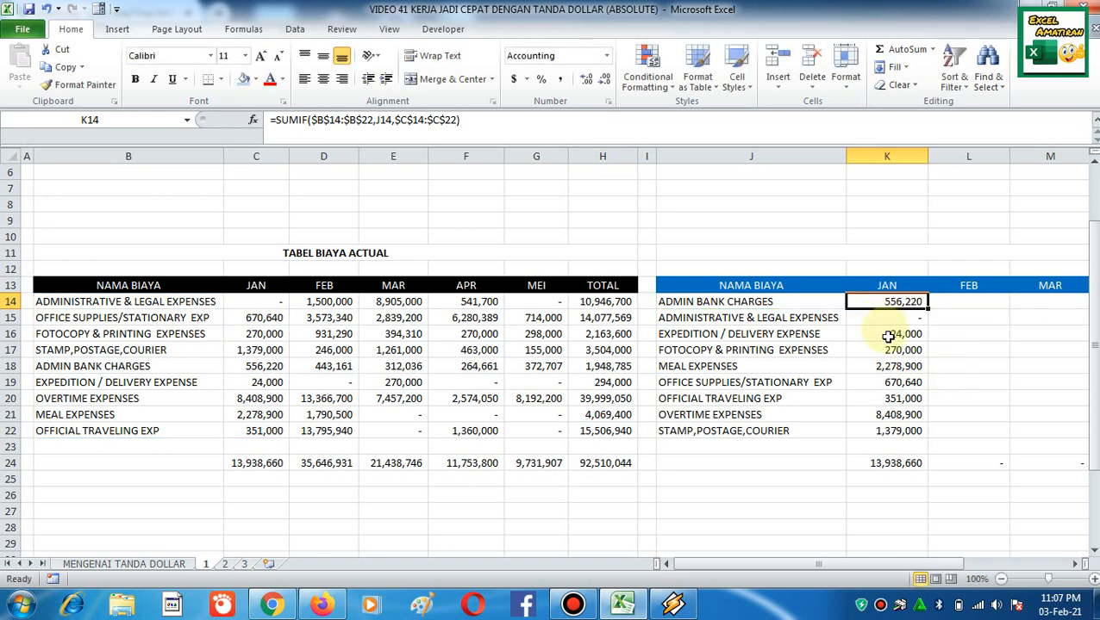
# Replace every J with $J$ in the JAN formulas K14:K22 so their criteria references are absolute
pyautogui.moveTo(893, 303); pyautogui.dragTo(897, 429)
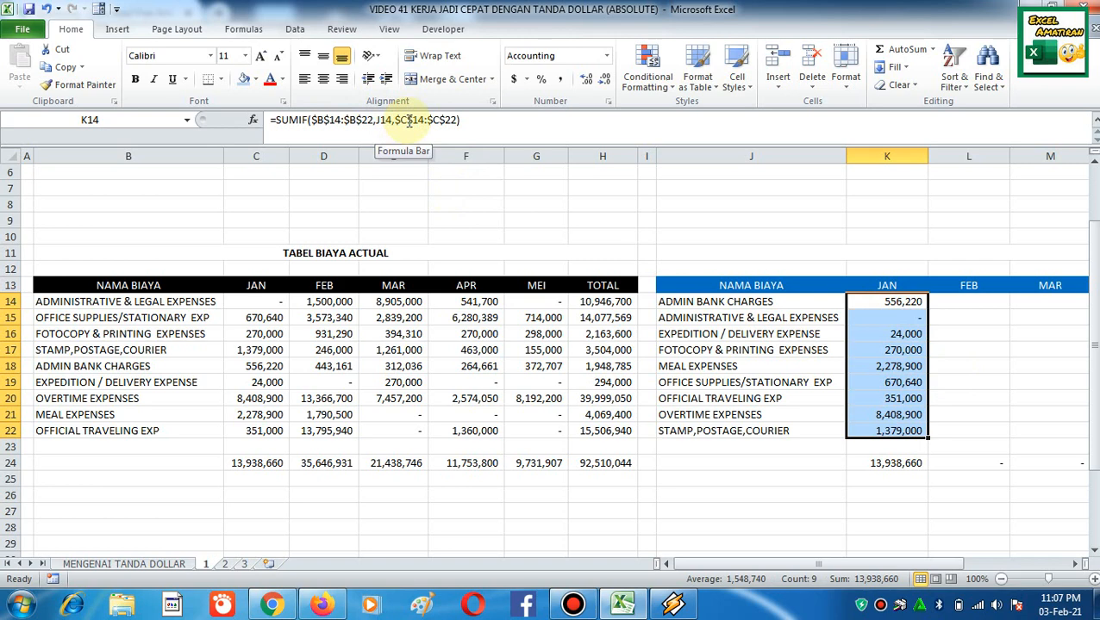
pyautogui.click(940, 334)
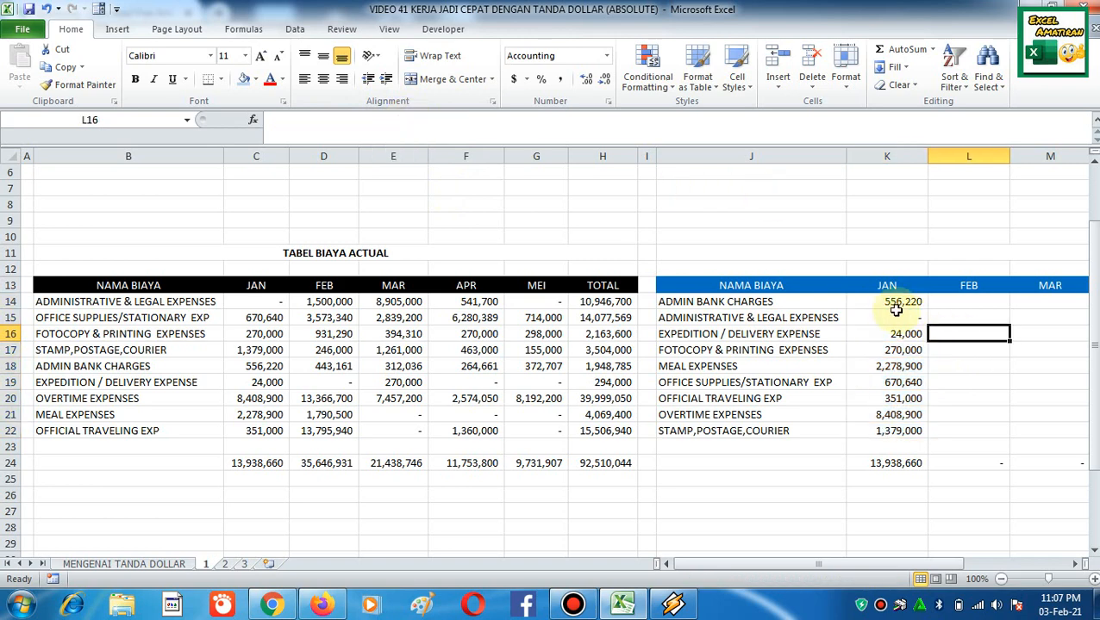
pyautogui.moveTo(873, 299); pyautogui.dragTo(899, 424)
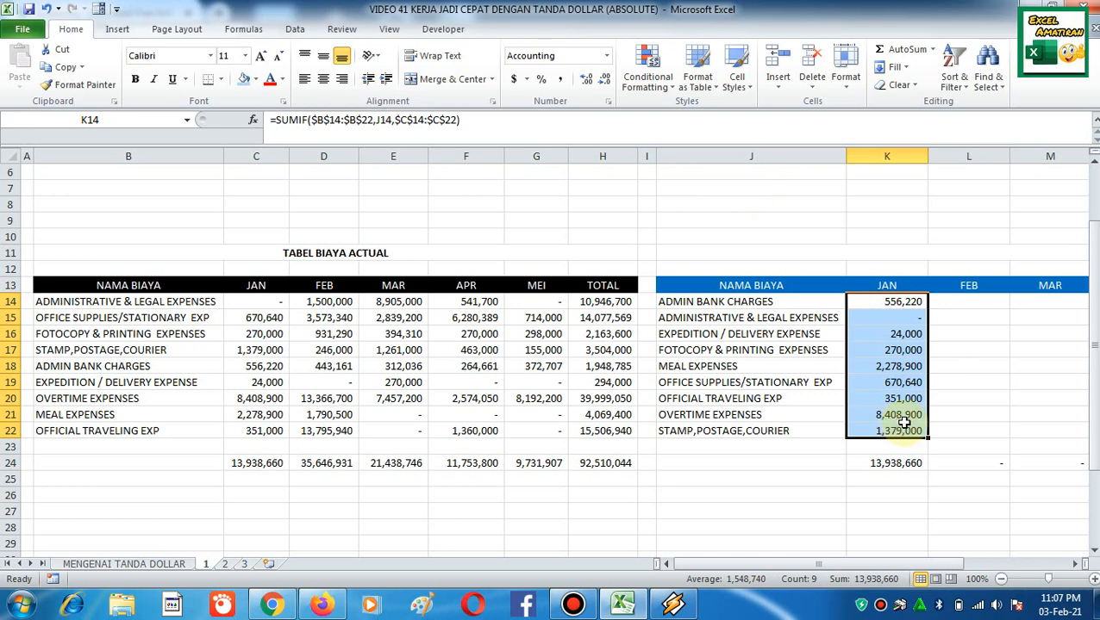
pyautogui.hotkey('ctrl', 'f')
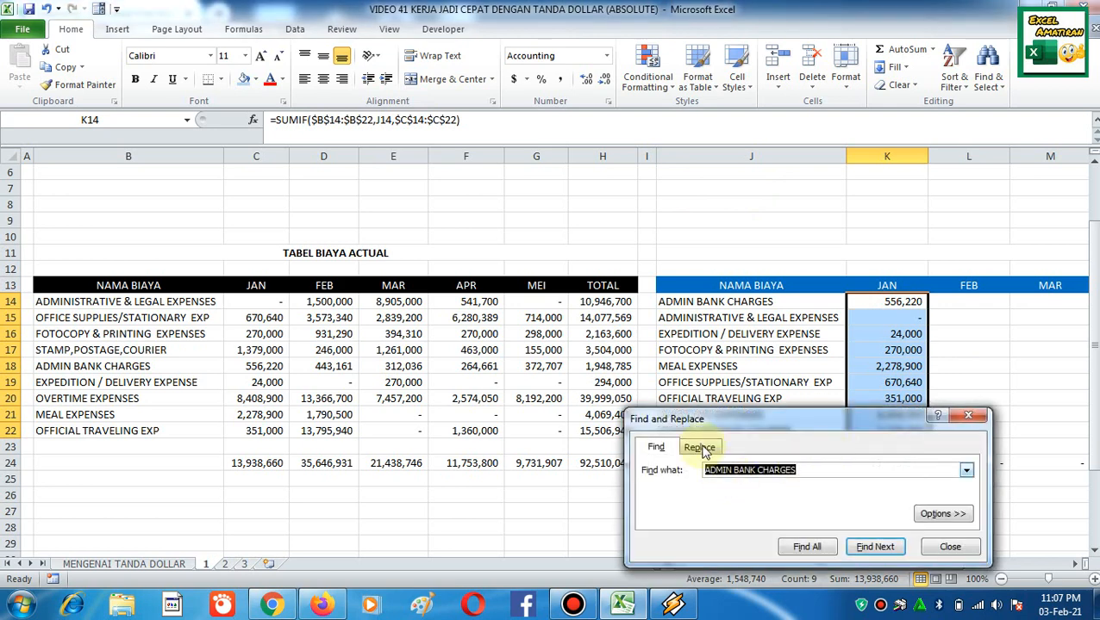
pyautogui.click(700, 446)
pyautogui.click(819, 473)
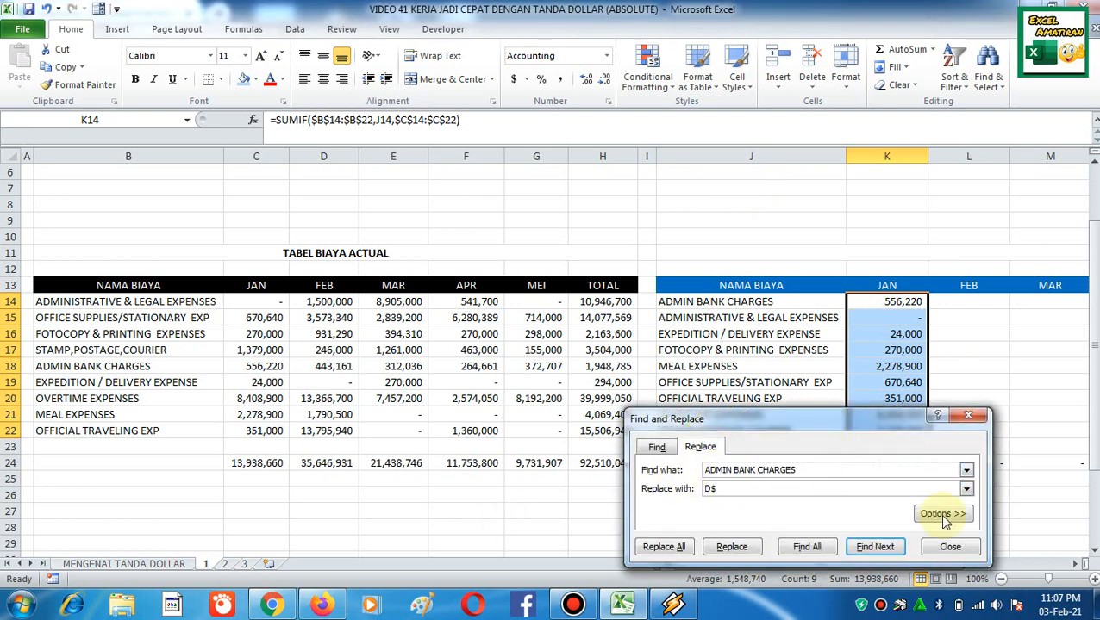
pyautogui.moveTo(793, 471); pyautogui.dragTo(690, 488)
pyautogui.press('BackSpace')
pyautogui.press('BackSpace')
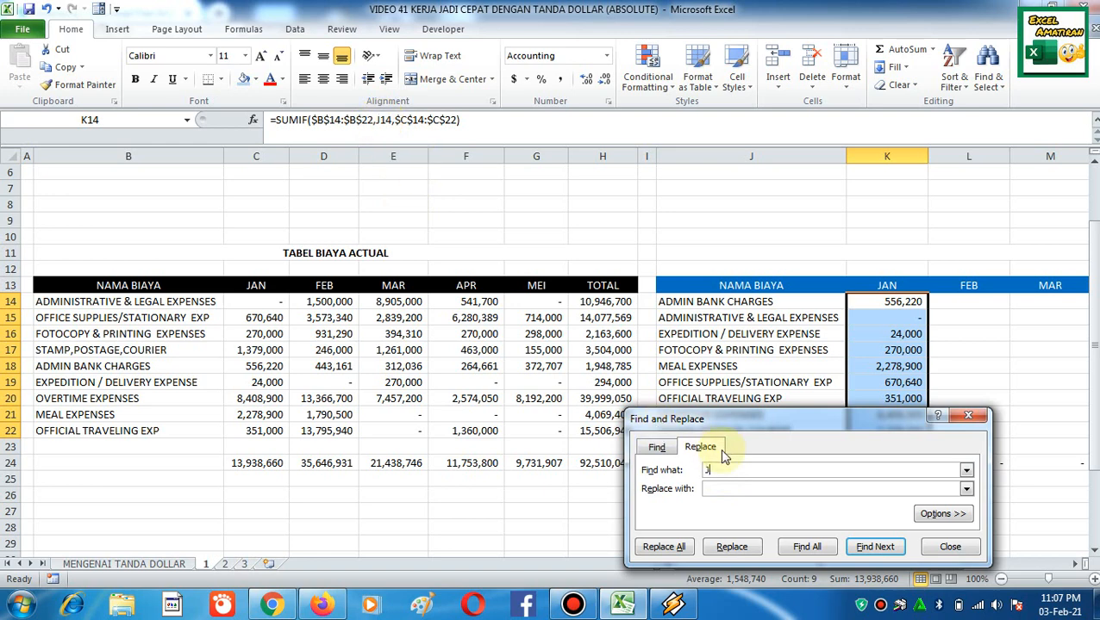
pyautogui.click(729, 488)
pyautogui.click(665, 550)
pyautogui.press('Return')
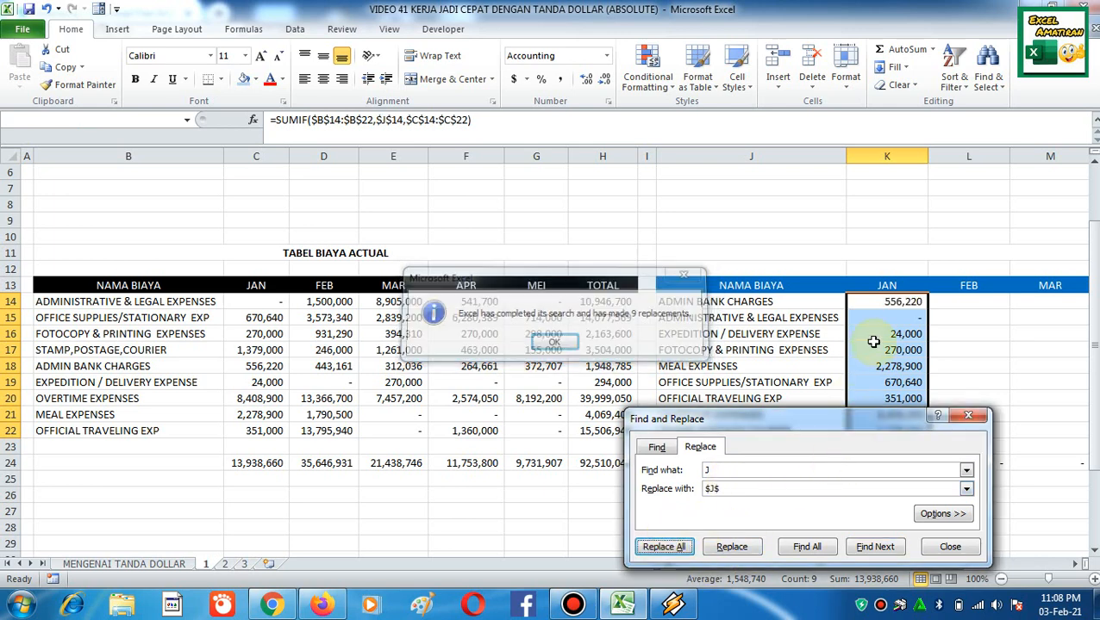
pyautogui.press('Escape')
# Check the criteria references in the JAN formulas K17 and K18
pyautogui.moveTo(888, 350); pyautogui.dragTo(894, 415)
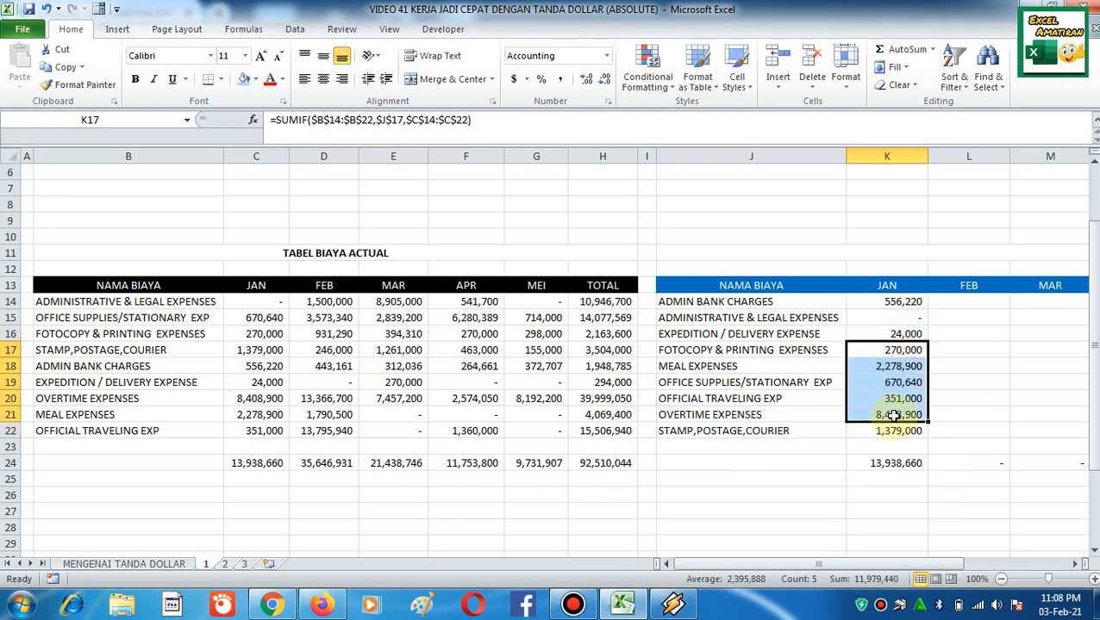
pyautogui.click(894, 367)
pyautogui.click(894, 350)
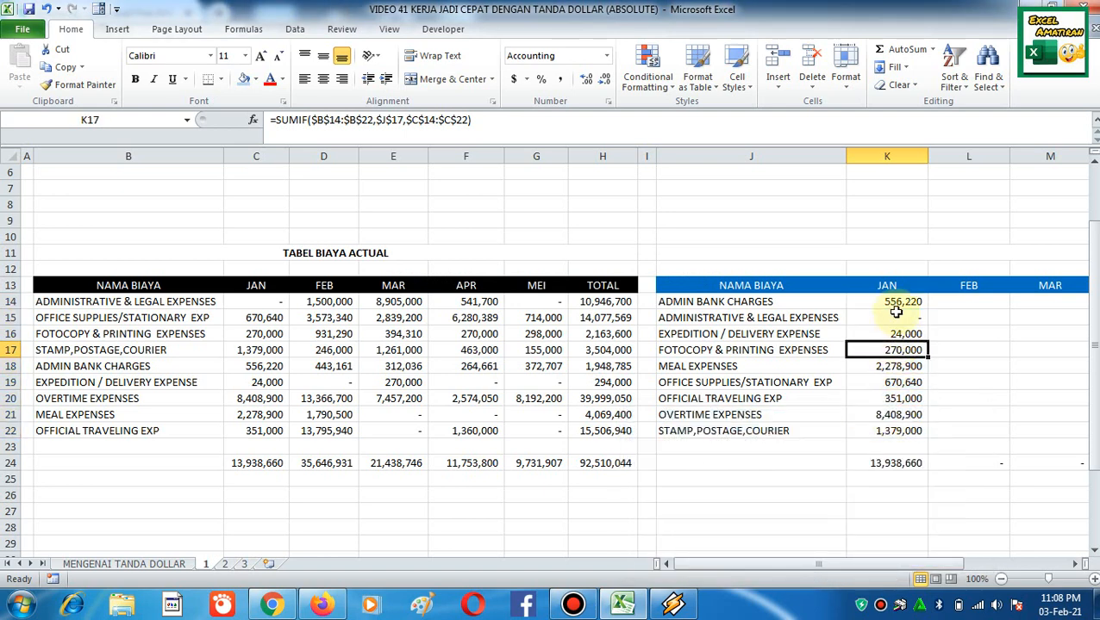
pyautogui.moveTo(892, 302); pyautogui.dragTo(896, 431)
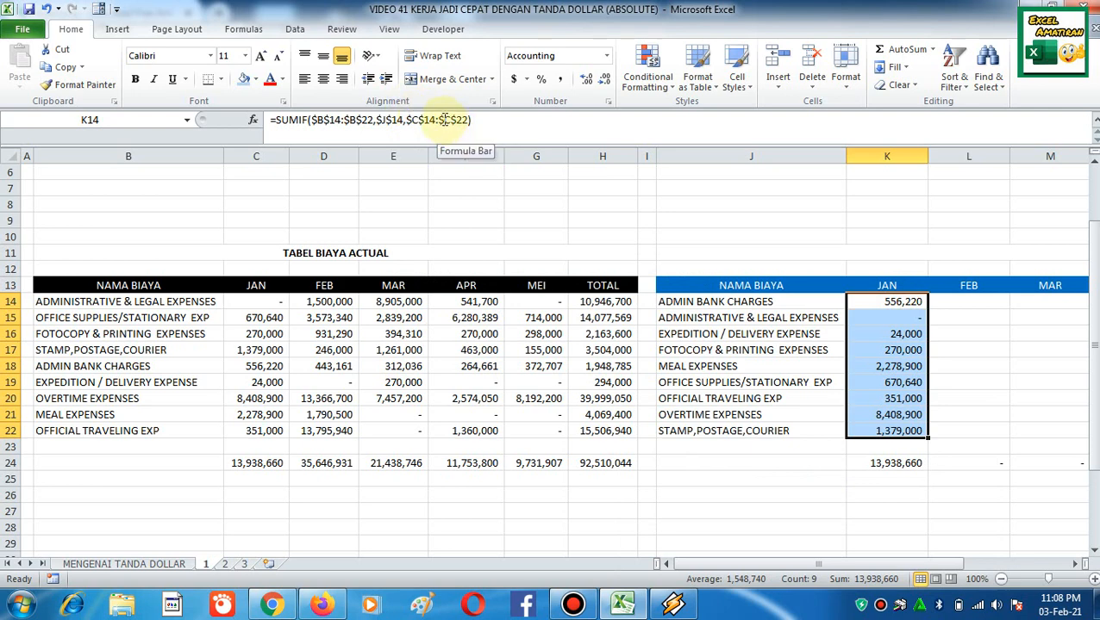
pyautogui.click(443, 120)
pyautogui.press('Escape')
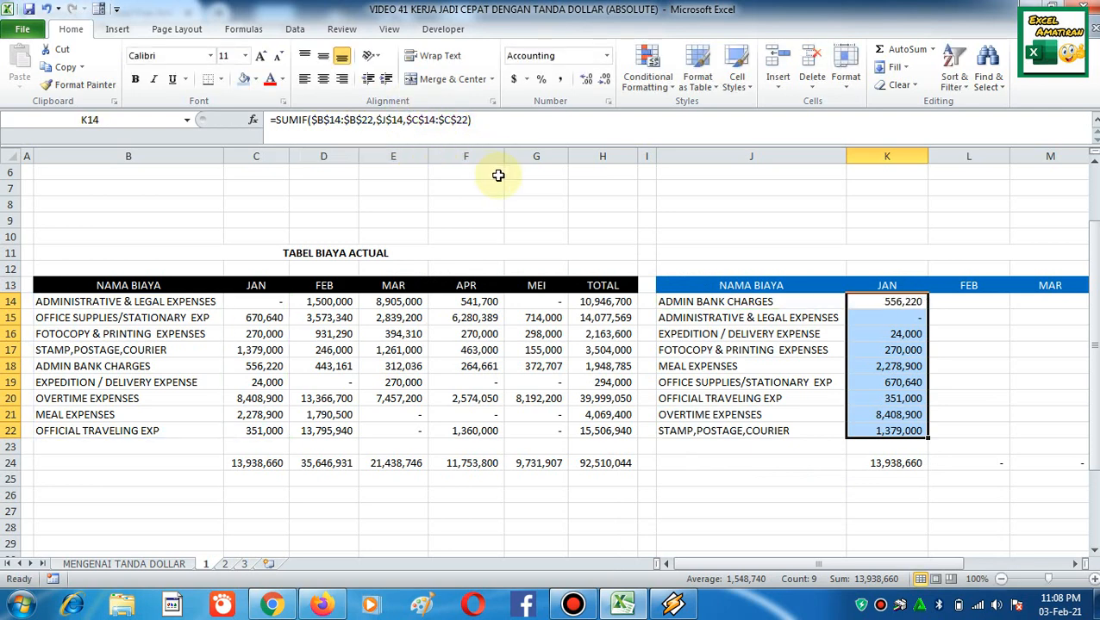
pyautogui.hotkey('ctrl', 'f')
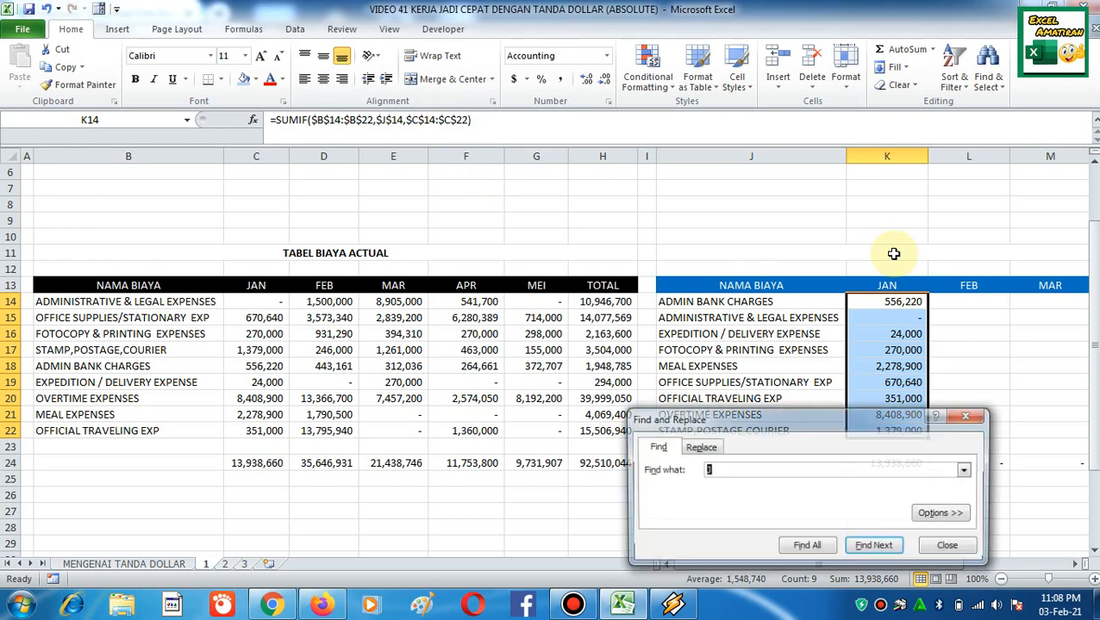
pyautogui.click(700, 449)
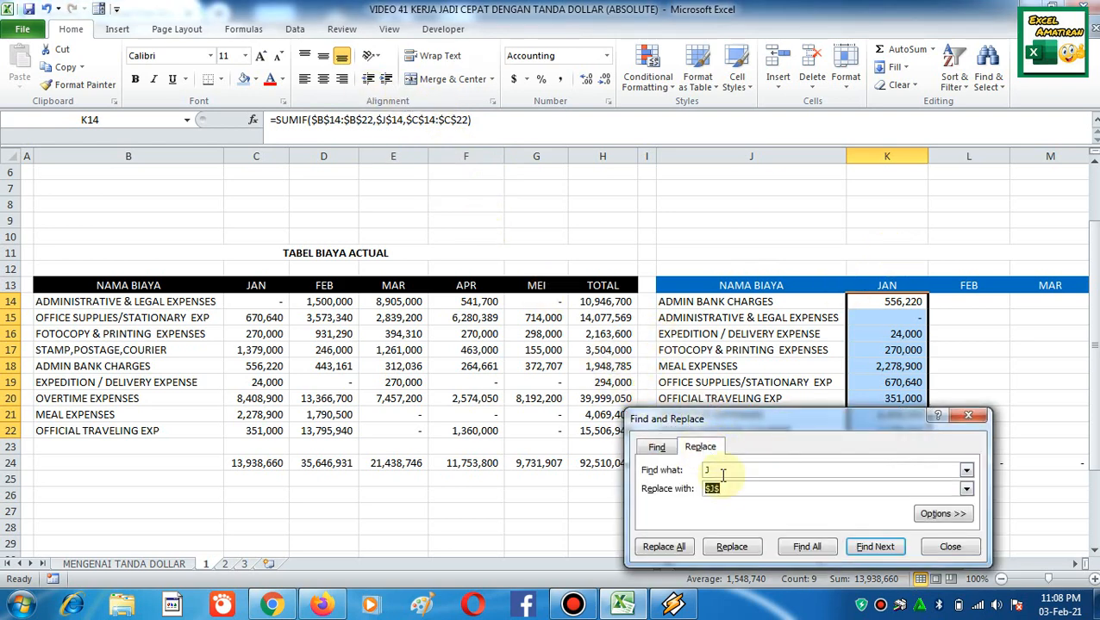
pyautogui.moveTo(721, 470); pyautogui.dragTo(688, 475)
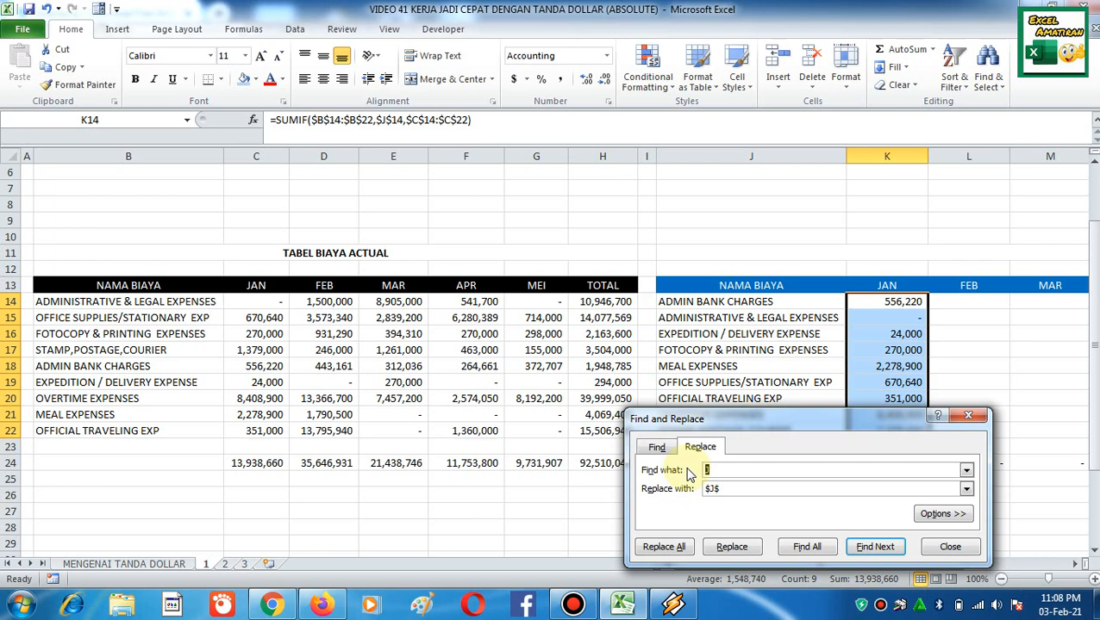
pyautogui.write('4')
pyautogui.press('Return')
pyautogui.press('Escape')
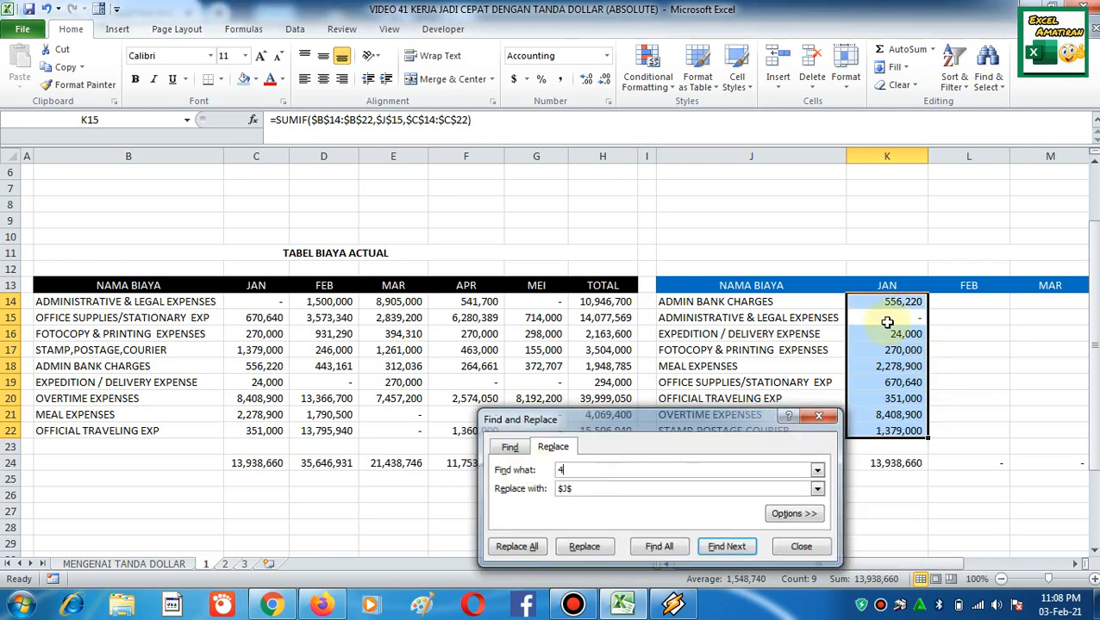
pyautogui.moveTo(939, 393); pyautogui.dragTo(936, 386)
# Replace every $C$ with C$ in the JAN formulas K14:K22 so the sum range column becomes relative
pyautogui.moveTo(894, 306); pyautogui.dragTo(902, 435)
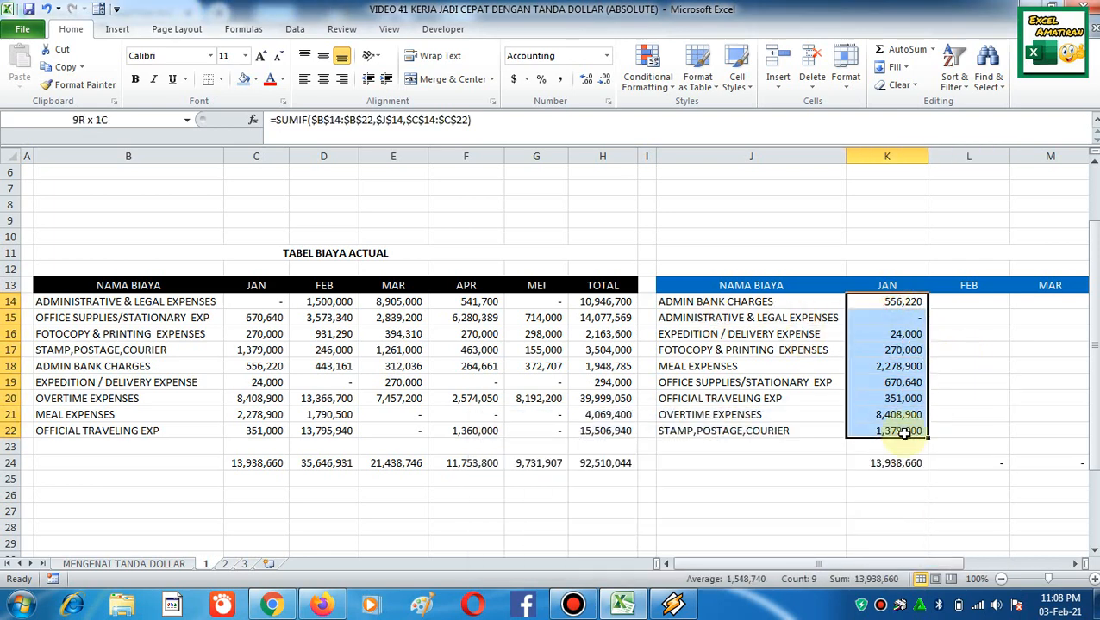
pyautogui.hotkey('ctrl', 'f')
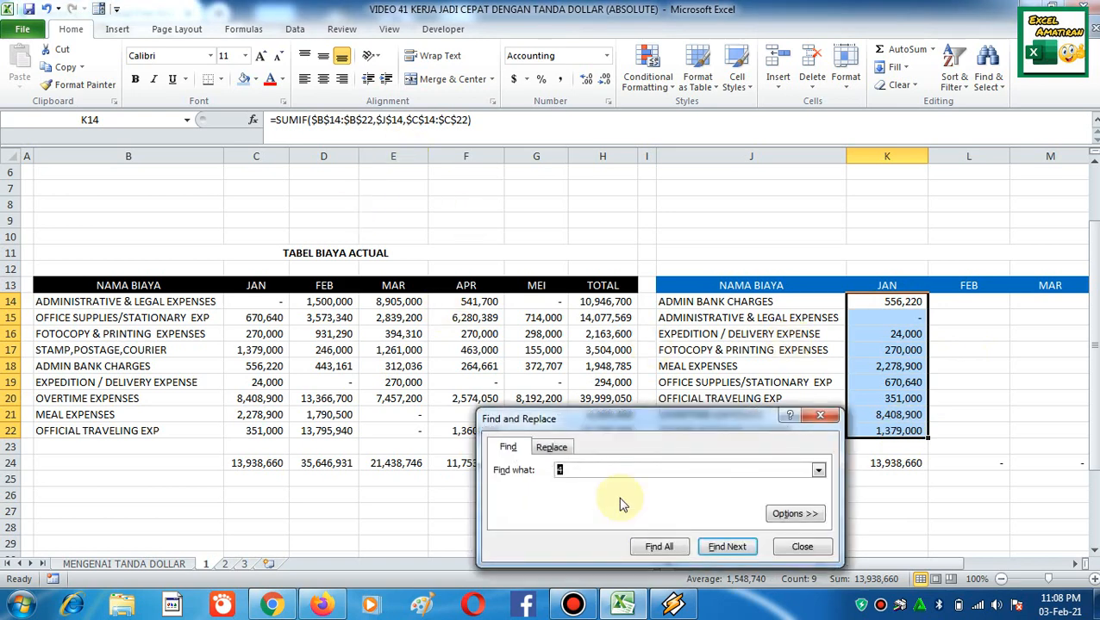
pyautogui.click(556, 448)
pyautogui.moveTo(568, 470); pyautogui.dragTo(529, 473)
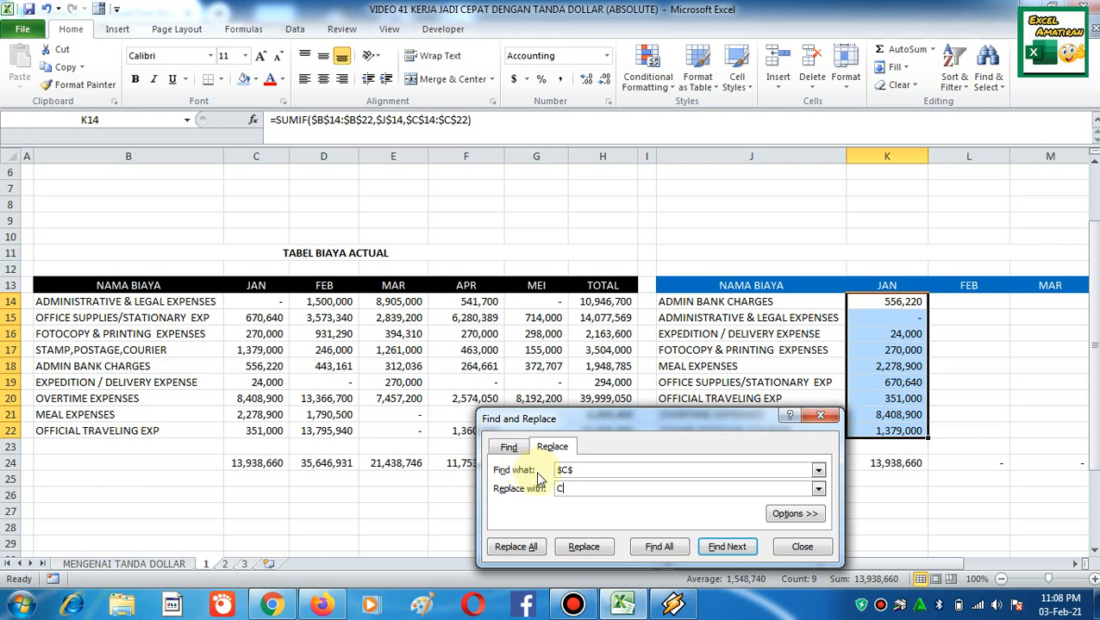
pyautogui.click(569, 491)
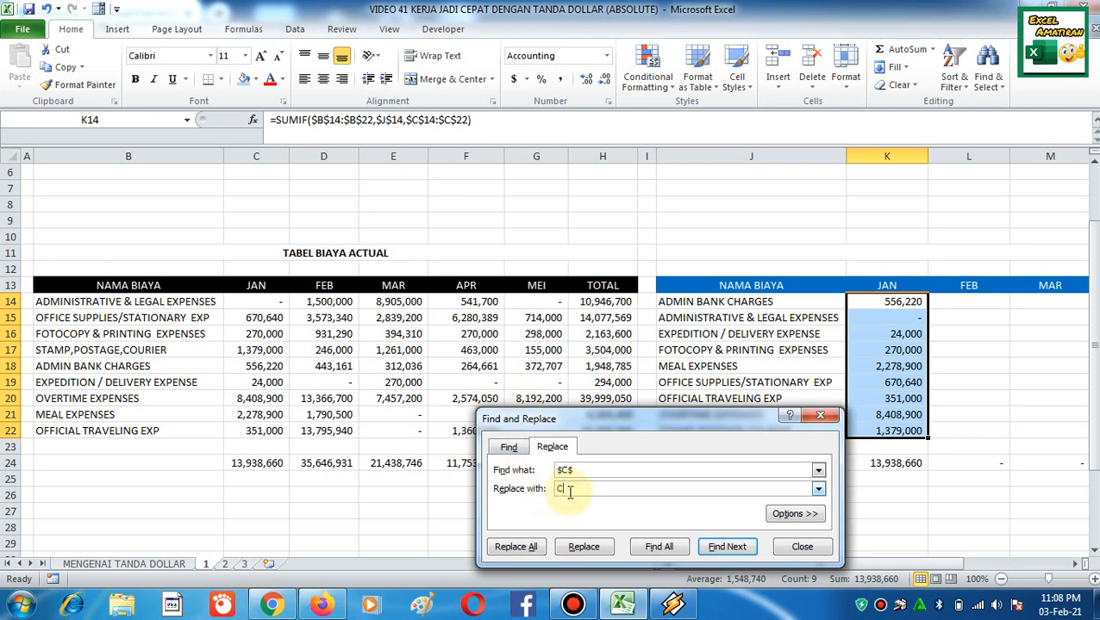
pyautogui.write('$')
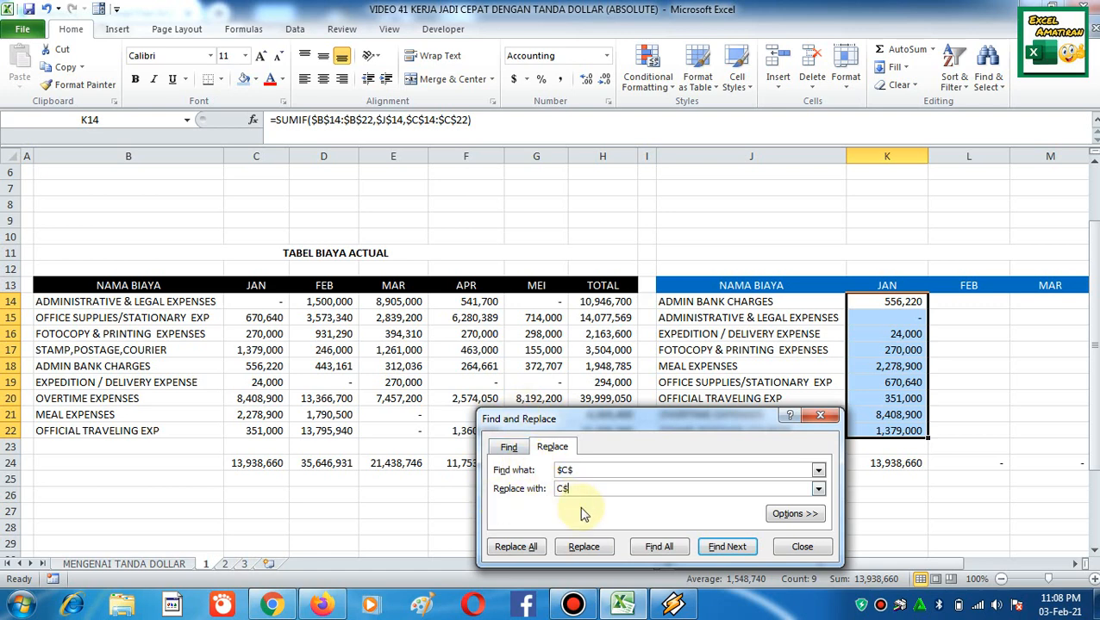
pyautogui.click(514, 546)
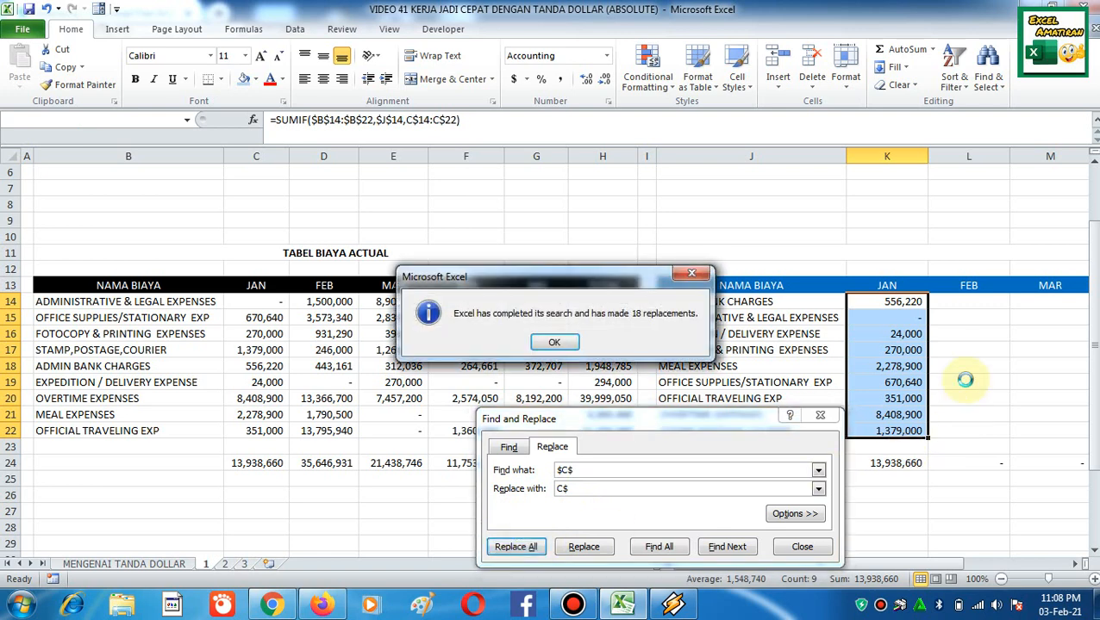
pyautogui.press('Return')
pyautogui.press('Escape')
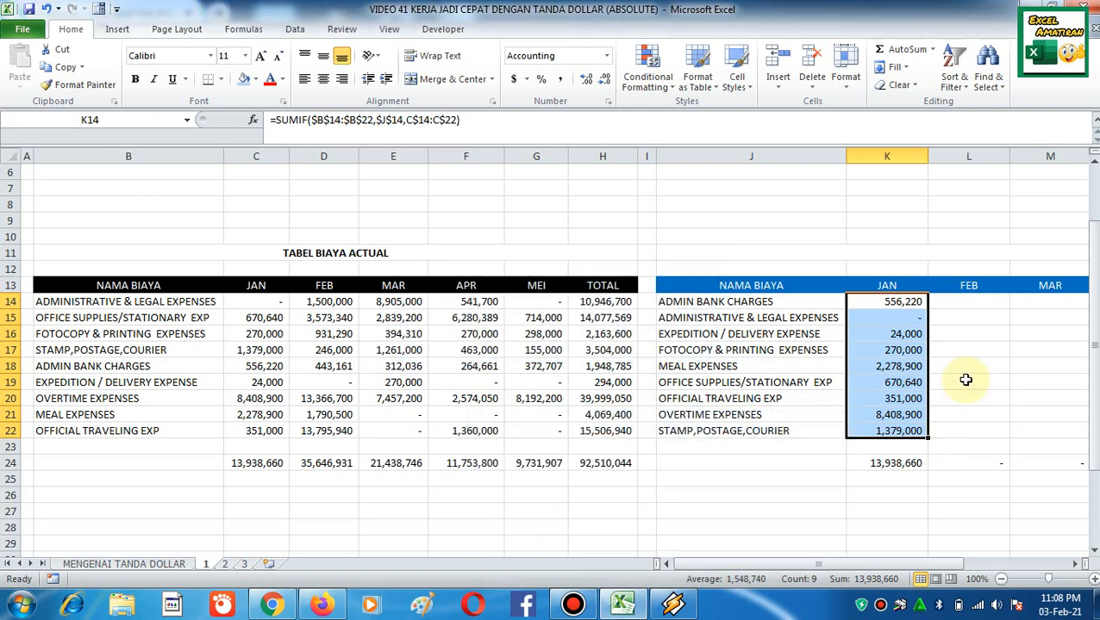
# Copy the JAN formulas K14:K22 into the FEB, MAR, APR and MEI columns (L14:O22)
pyautogui.hotkey('ctrl', 'c')
pyautogui.press('Right')
pyautogui.hotkey('ctrl', 'v')
pyautogui.press('Right')
pyautogui.hotkey('ctrl', 'v')
pyautogui.press('Right')
pyautogui.hotkey('ctrl', 'v')
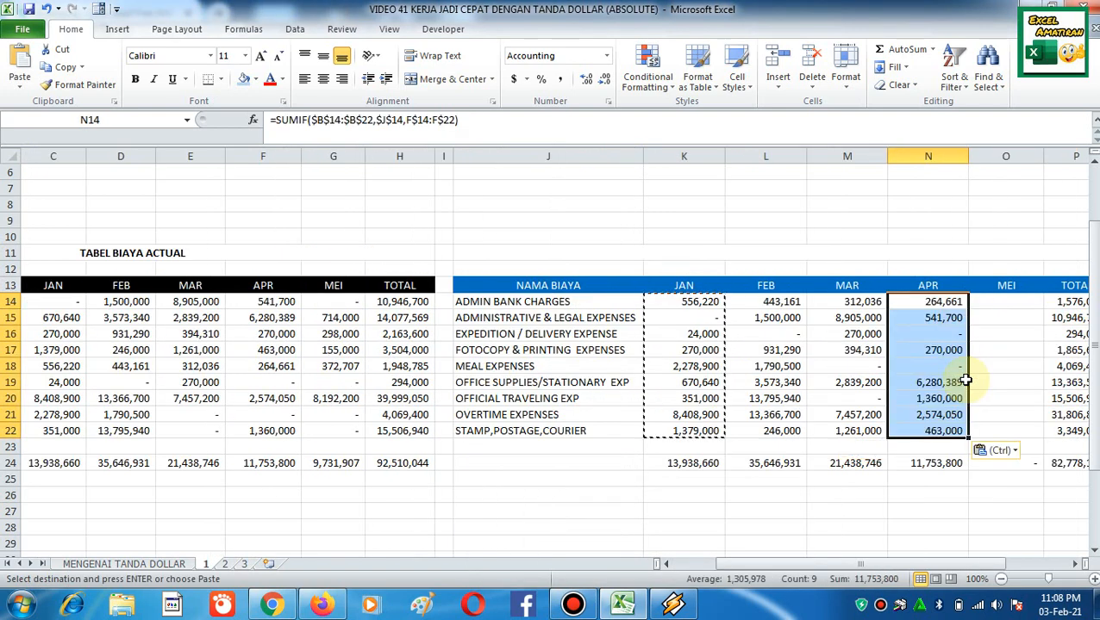
pyautogui.press('Right')
pyautogui.hotkey('ctrl', 'v')
pyautogui.press('Escape')
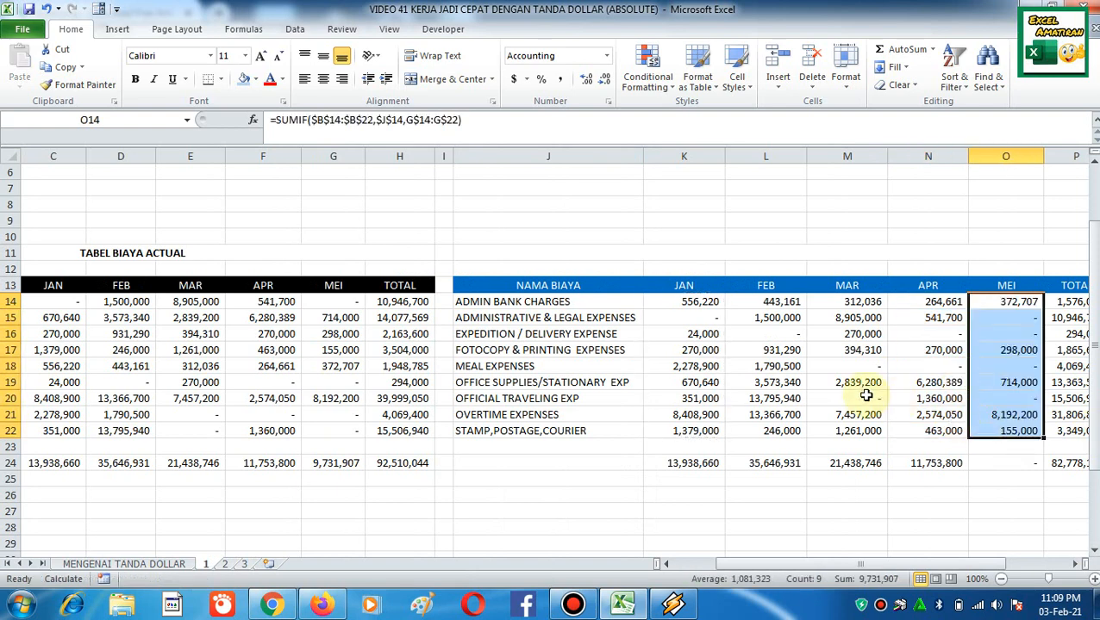
# Copy the APR column total in N24 to the MEI total cell O24
pyautogui.moveTo(865, 395); pyautogui.dragTo(861, 382)
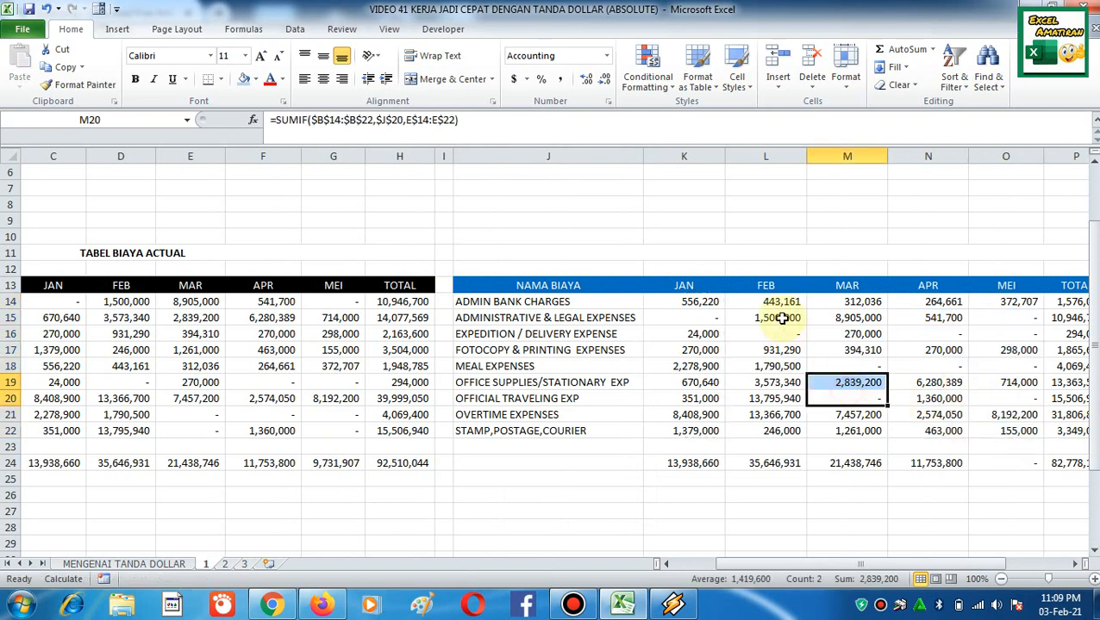
pyautogui.click(929, 466)
pyautogui.hotkey('ctrl', 'c')
pyautogui.press('Right')
pyautogui.hotkey('ctrl', 'v')
pyautogui.press('Escape')
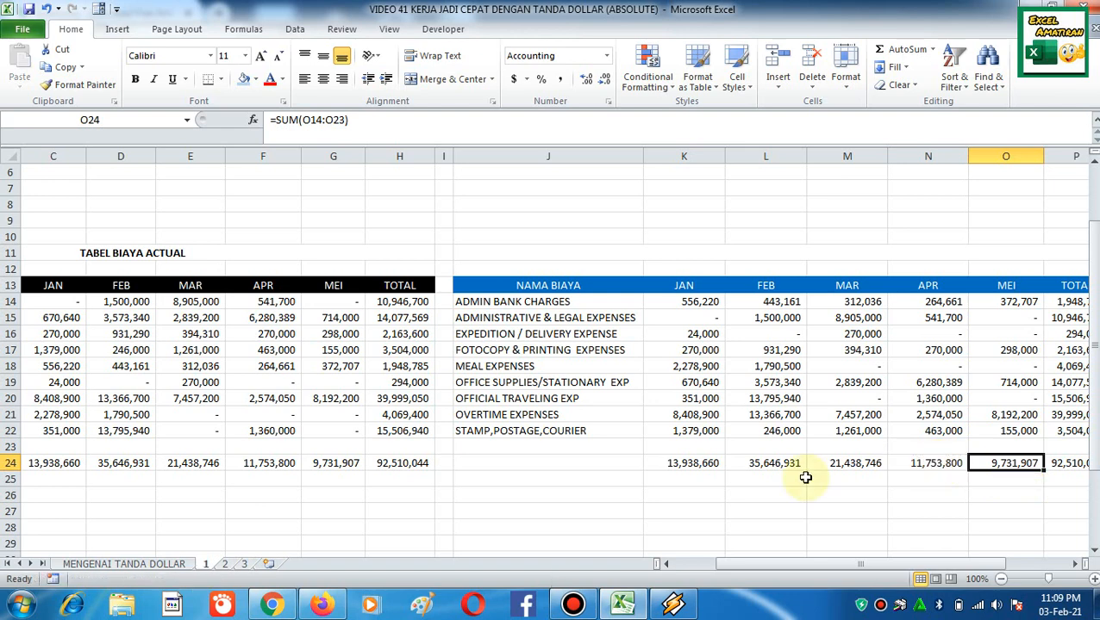
# Compare the grand total in P24 with the actual cost table's grand total in H24
pyautogui.click(370, 447)
pyautogui.click(1057, 461)
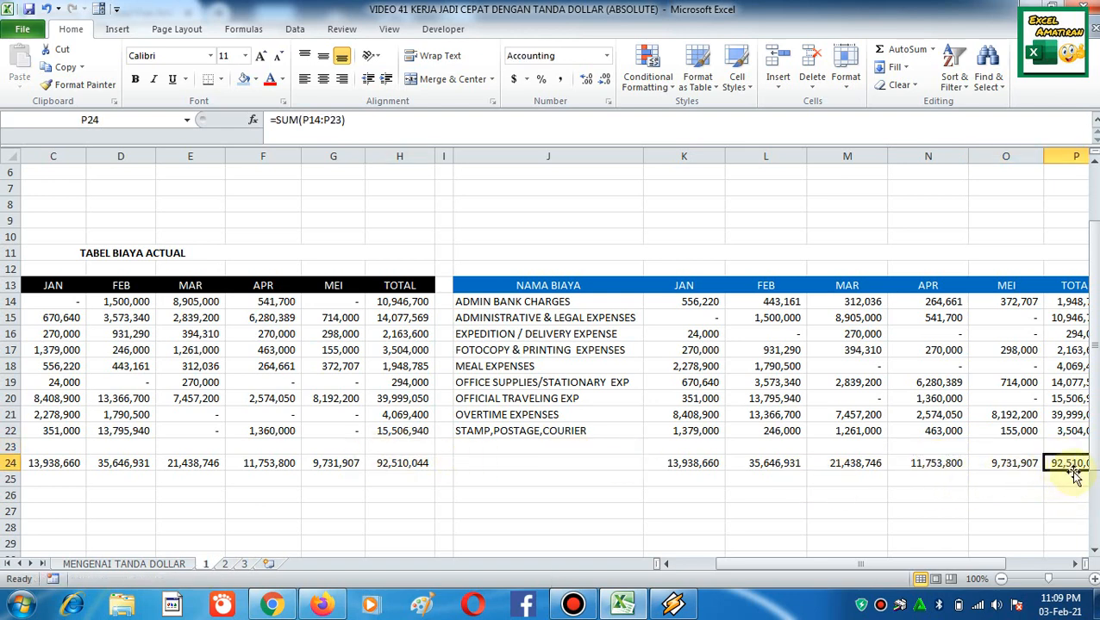
pyautogui.click(420, 461)
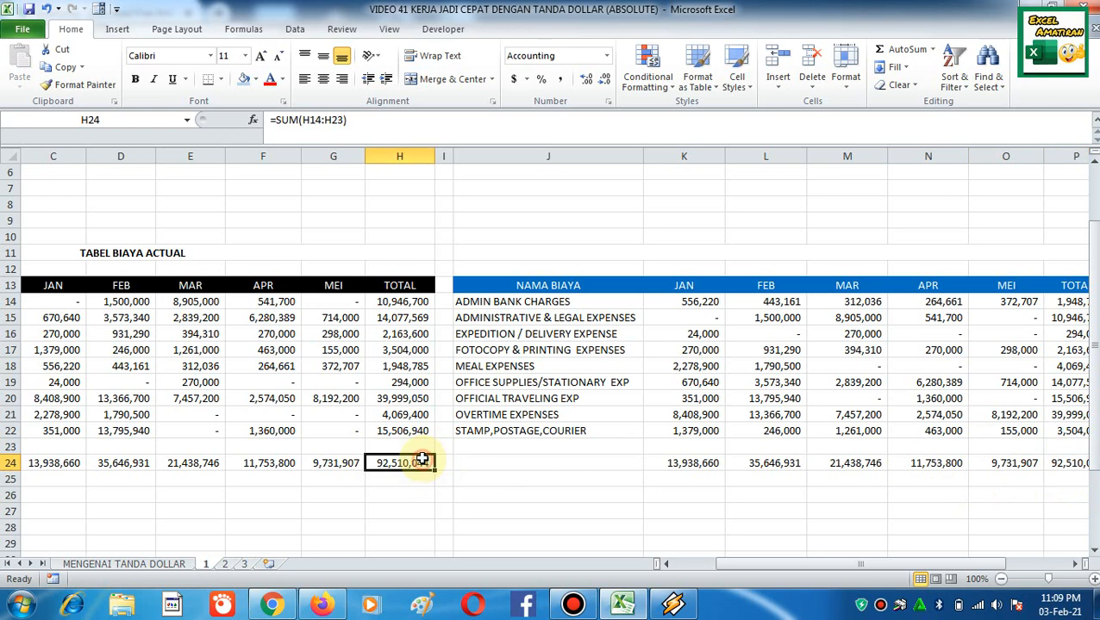
pyautogui.click(763, 369)
pyautogui.press('Left')
pyautogui.press('Left')
pyautogui.press('Left')
pyautogui.press('Left')
pyautogui.press('Left')
pyautogui.press('Left')
pyautogui.press('Left')
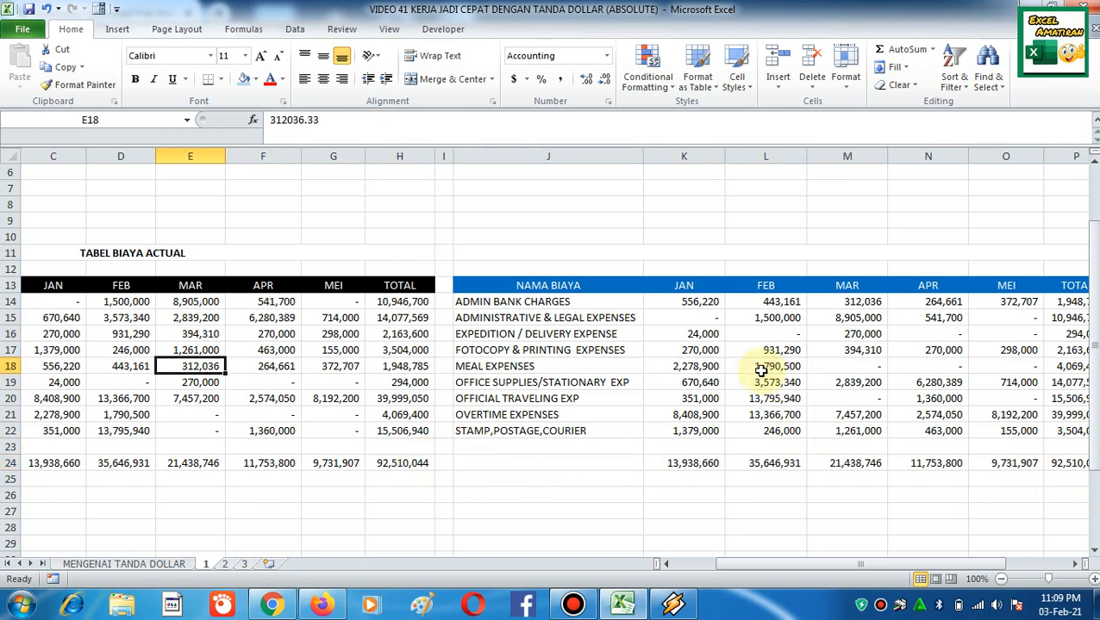
pyautogui.press('Left')
pyautogui.press('Left')
pyautogui.press('Left')
# Inspect the absolute and mixed references in the SUMIF formulas of K14 and L14
pyautogui.click(872, 302)
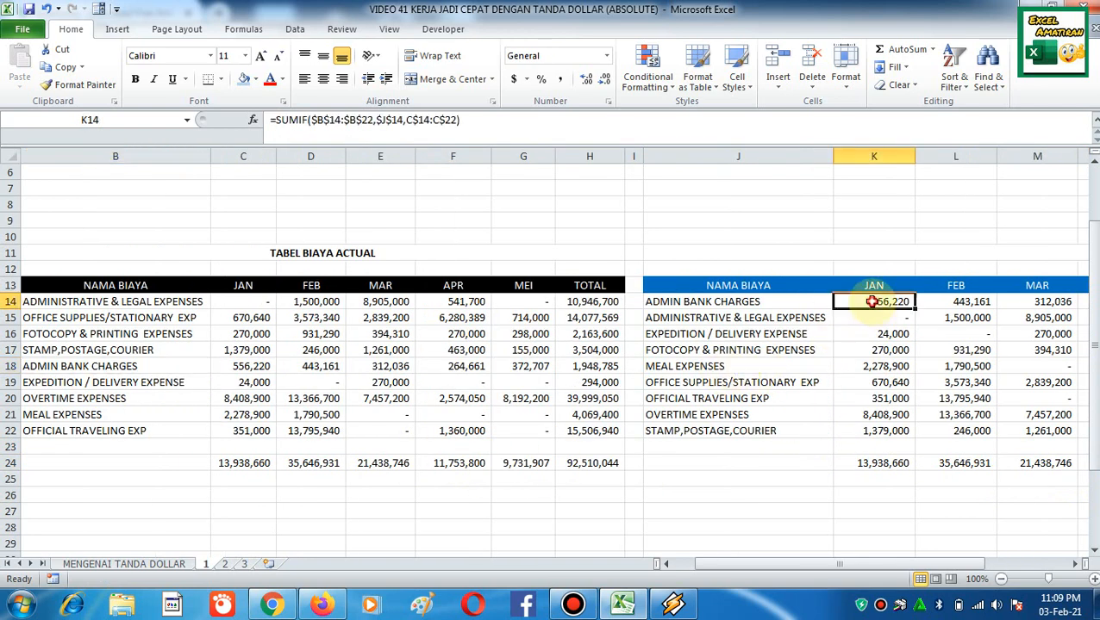
pyautogui.doubleClick(872, 301)
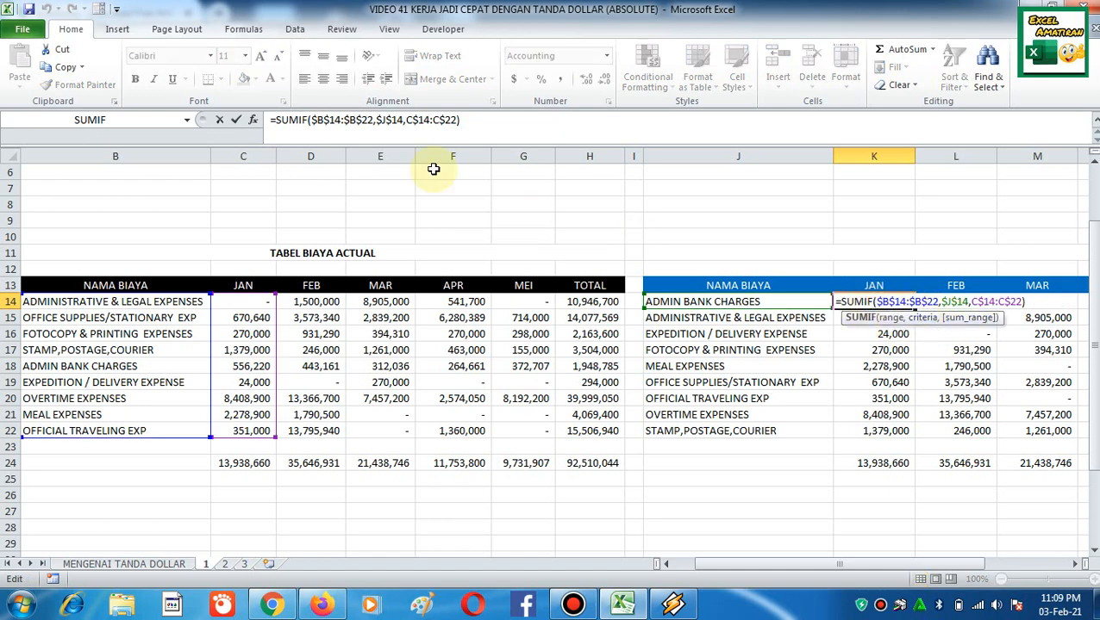
pyautogui.click(399, 120)
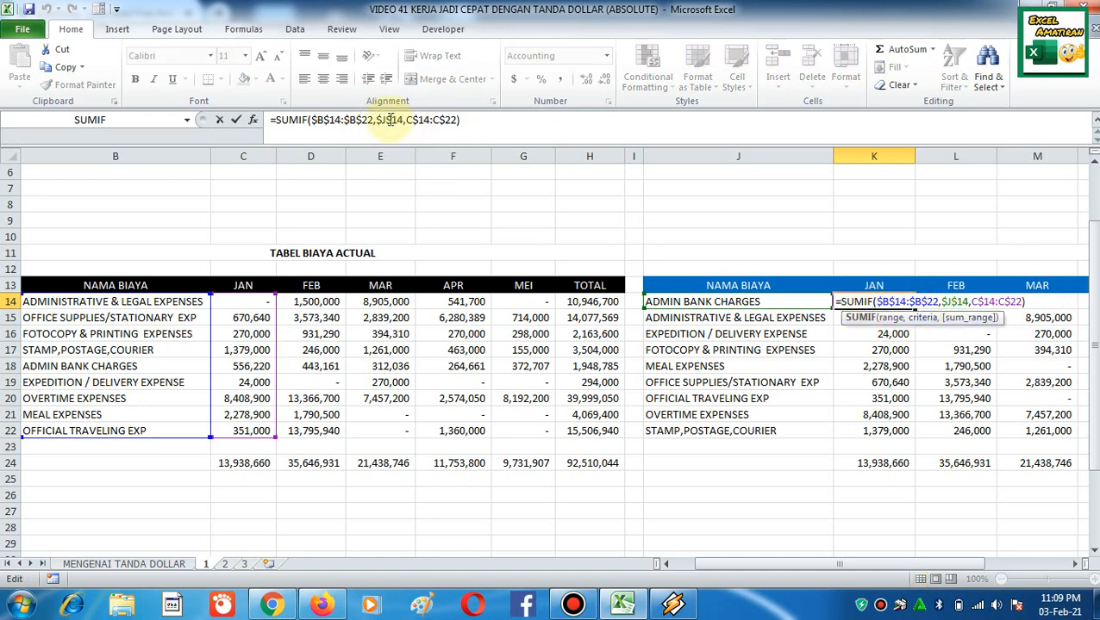
pyautogui.click(424, 120)
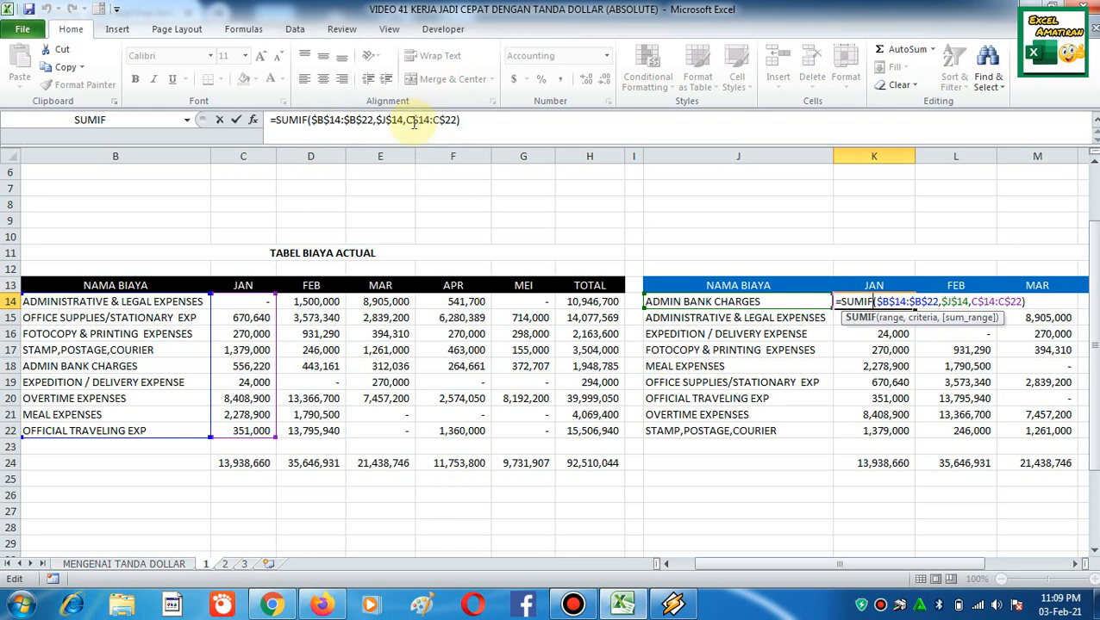
pyautogui.press('Return')
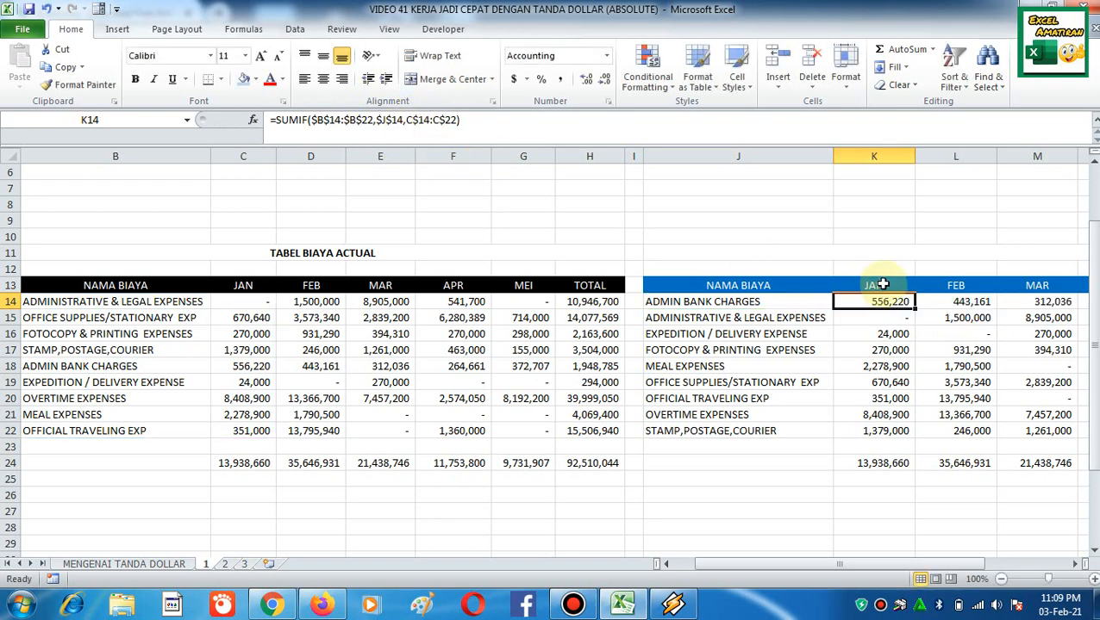
pyautogui.doubleClick(955, 301)
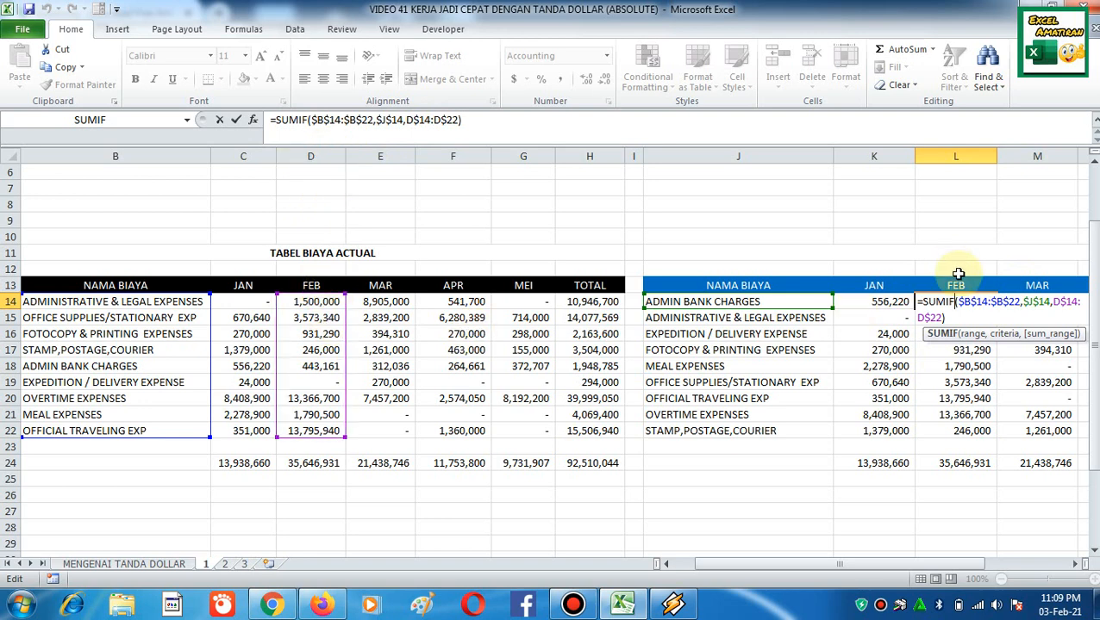
pyautogui.click(956, 303)
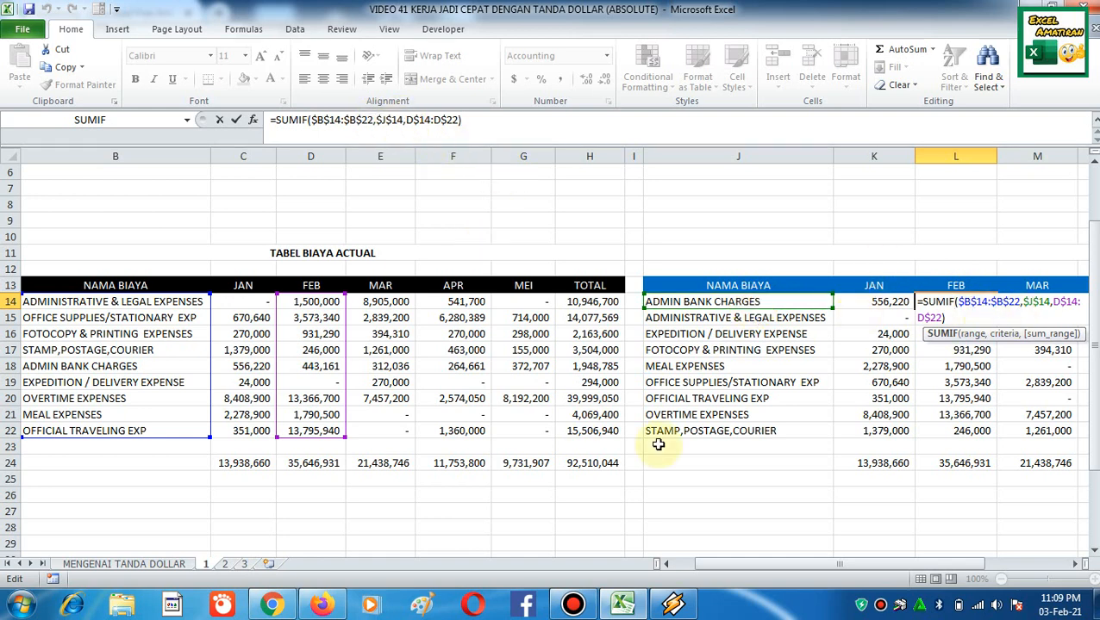
pyautogui.hotkey('ctrl', 'Return')
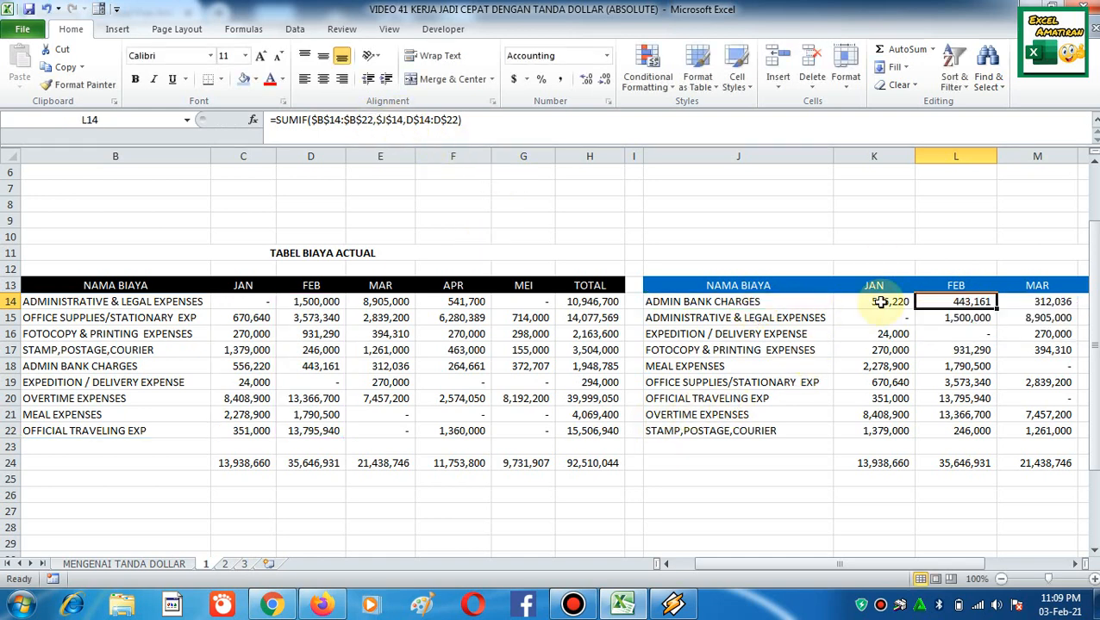
# Check the copied formulas across row 14 from JAN to TOTAL
pyautogui.click(883, 302)
pyautogui.press('Right')
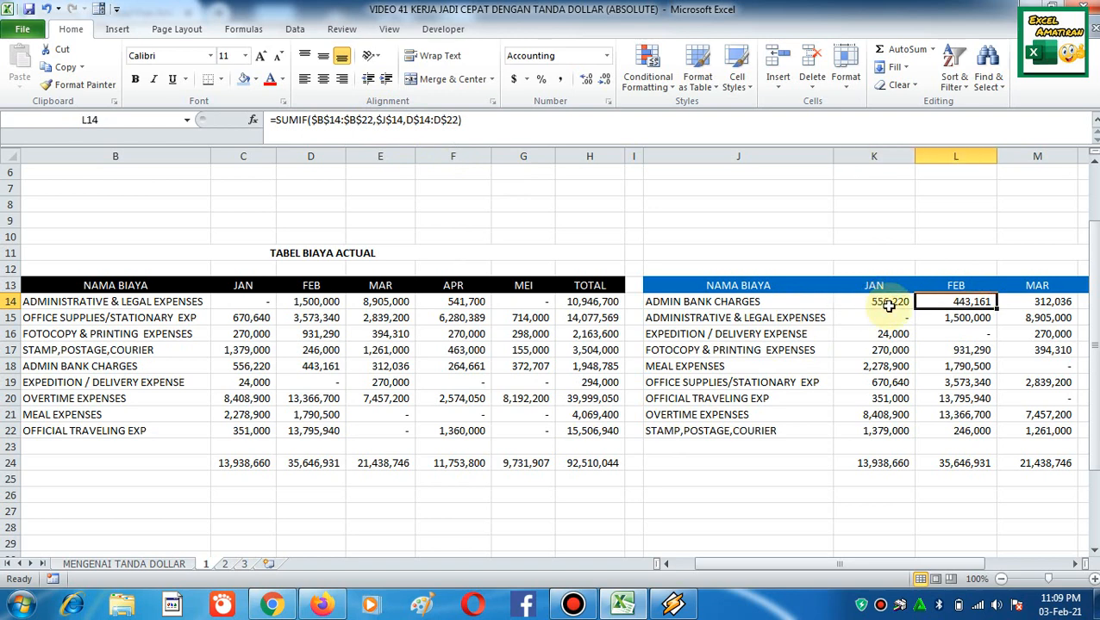
pyautogui.press('Down')
pyautogui.press('Down')
pyautogui.press('Up')
pyautogui.press('Up')
pyautogui.press('Right')
pyautogui.press('Right')
pyautogui.press('Right')
pyautogui.press('Right')
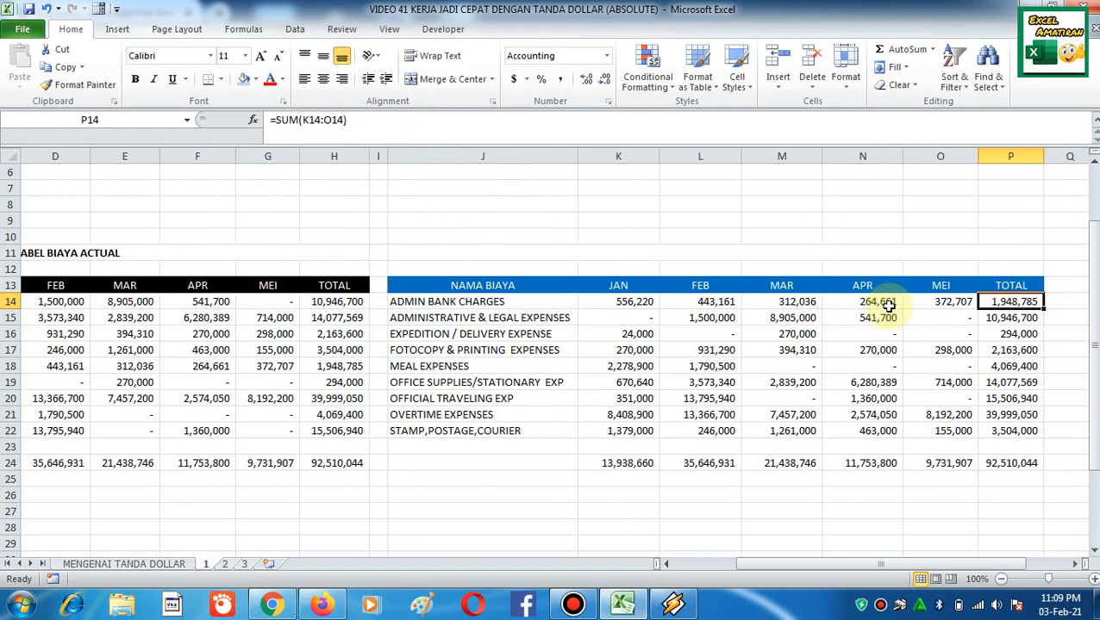
pyautogui.press('Left')
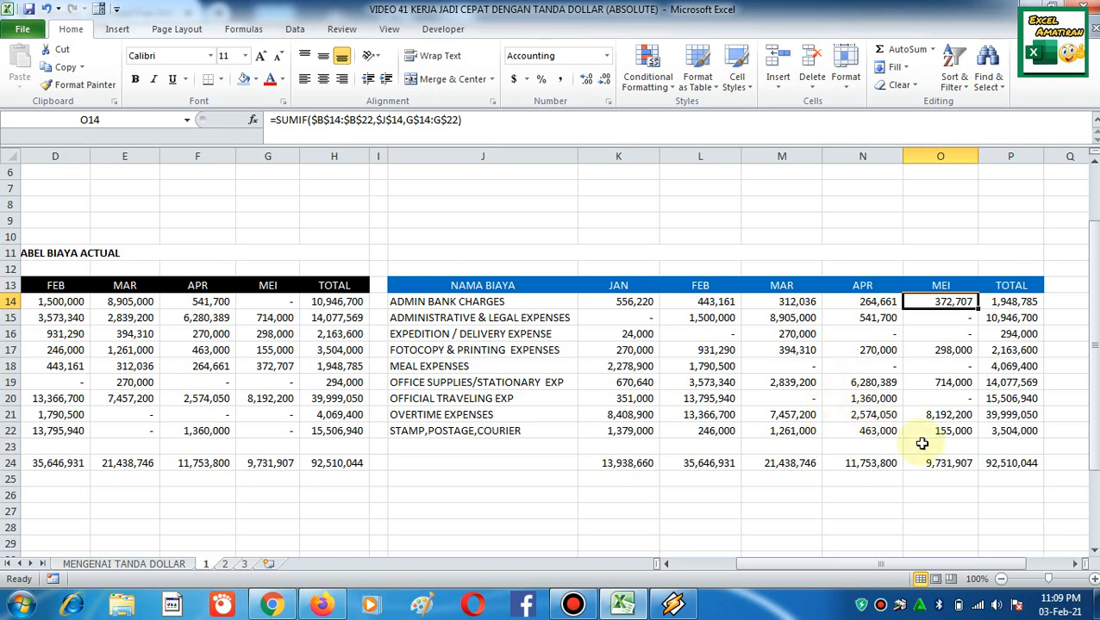
pyautogui.click(959, 477)
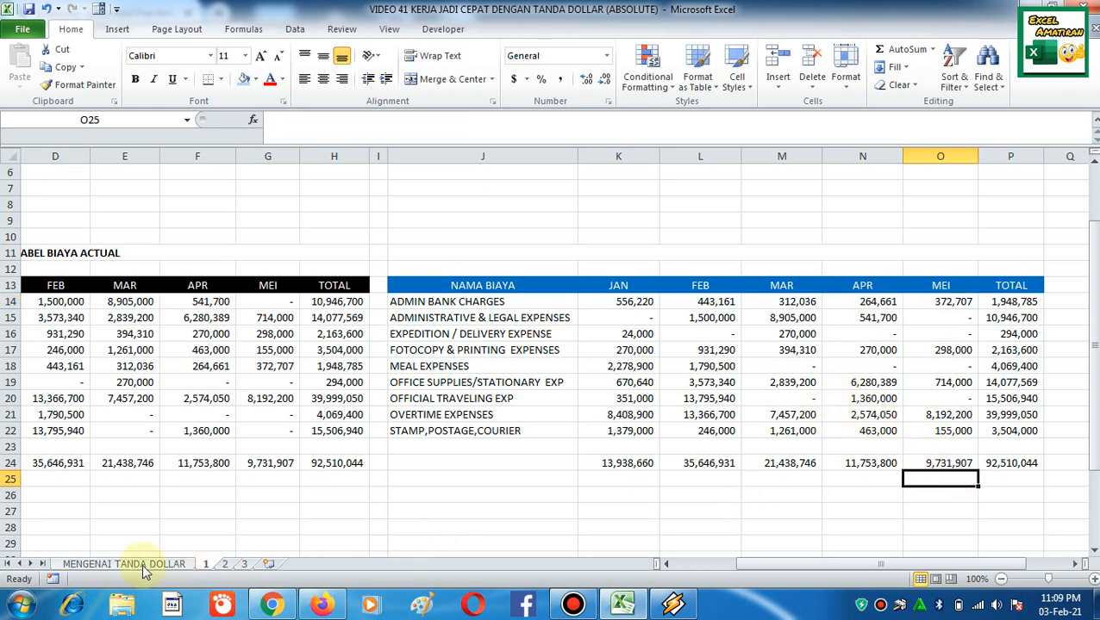
# Switch to sheet 2 and look over the empty overtime pay columns F to H
pyautogui.click(223, 565)
pyautogui.scroll(3, 293, 409)
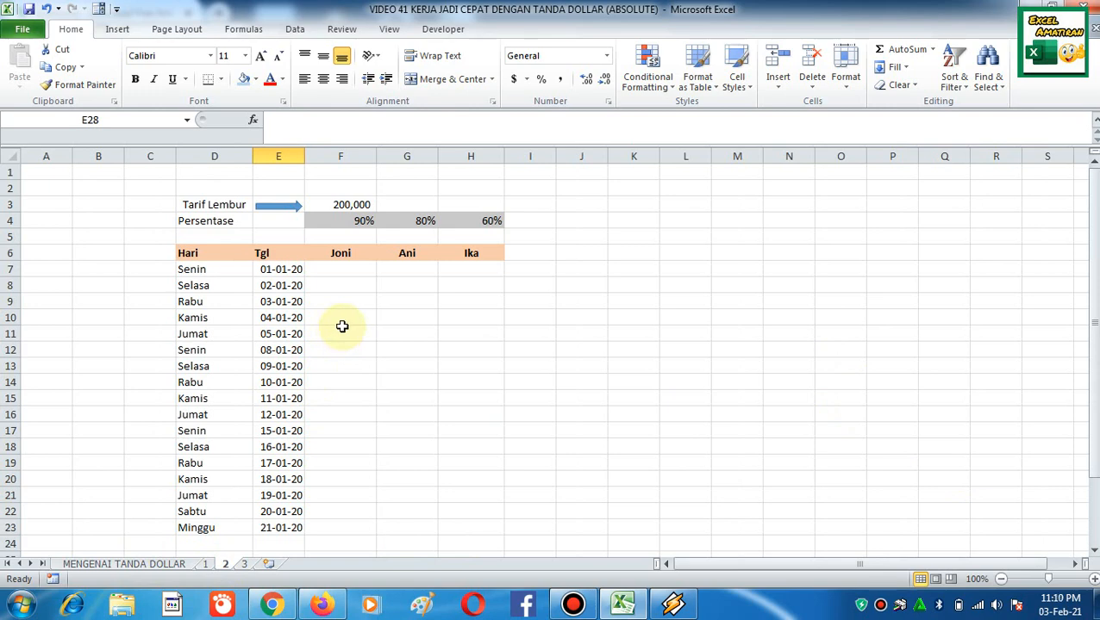
pyautogui.click(347, 269)
pyautogui.click(421, 331)
pyautogui.moveTo(355, 267); pyautogui.dragTo(496, 255)
pyautogui.click(497, 302)
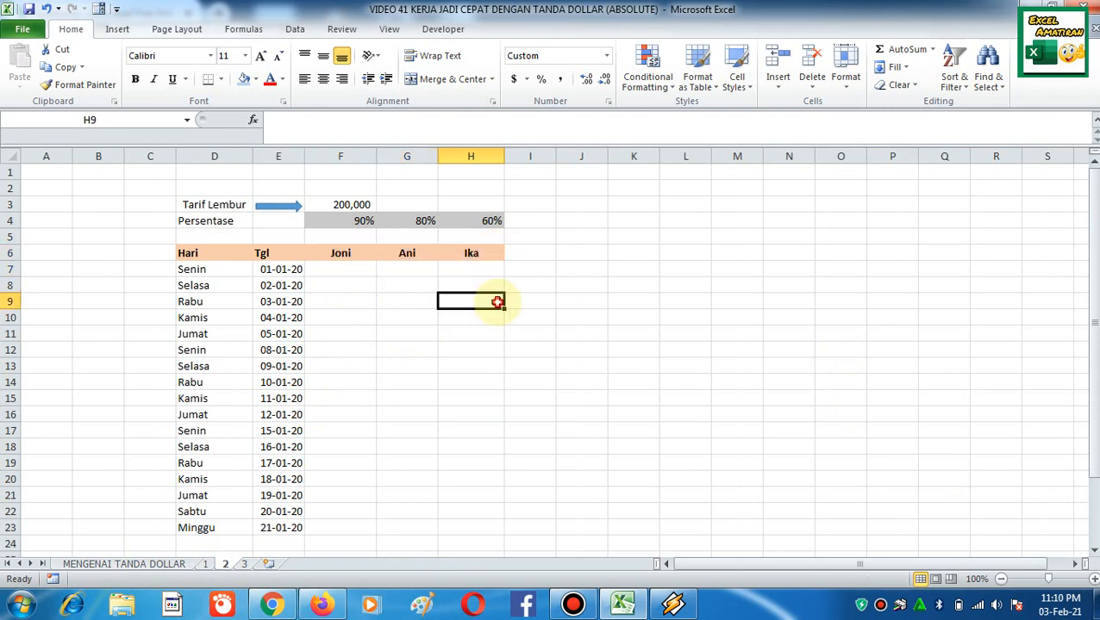
# Examine the overtime rate in F3 and the percentages in F4:H4 that apply to each employee column
pyautogui.click(359, 268)
pyautogui.click(362, 256)
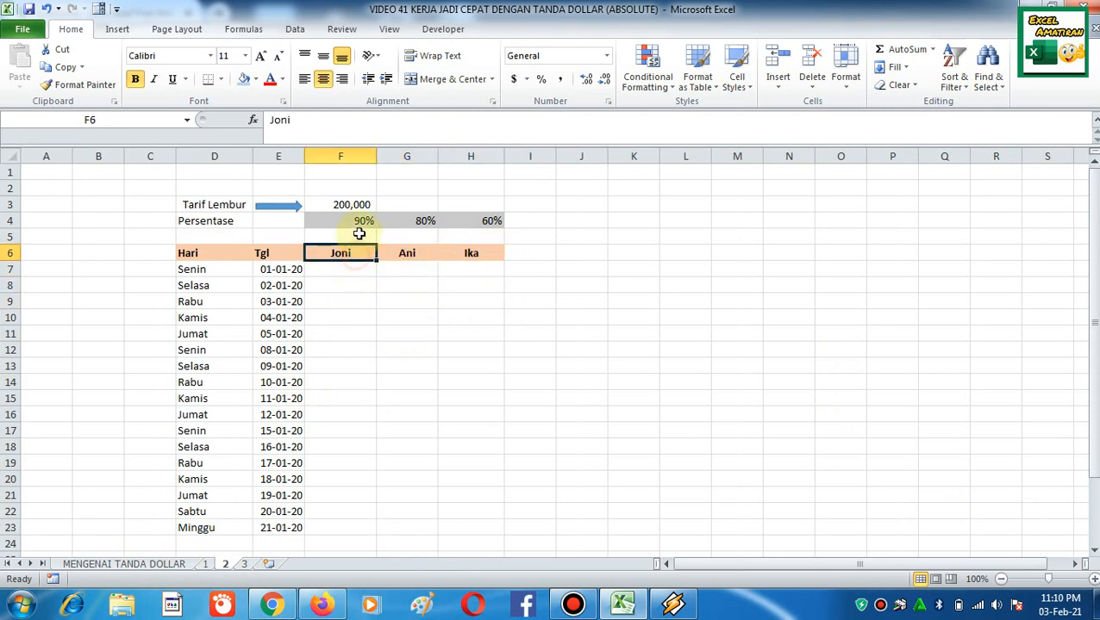
pyautogui.moveTo(363, 220); pyautogui.dragTo(351, 258)
pyautogui.click(353, 206)
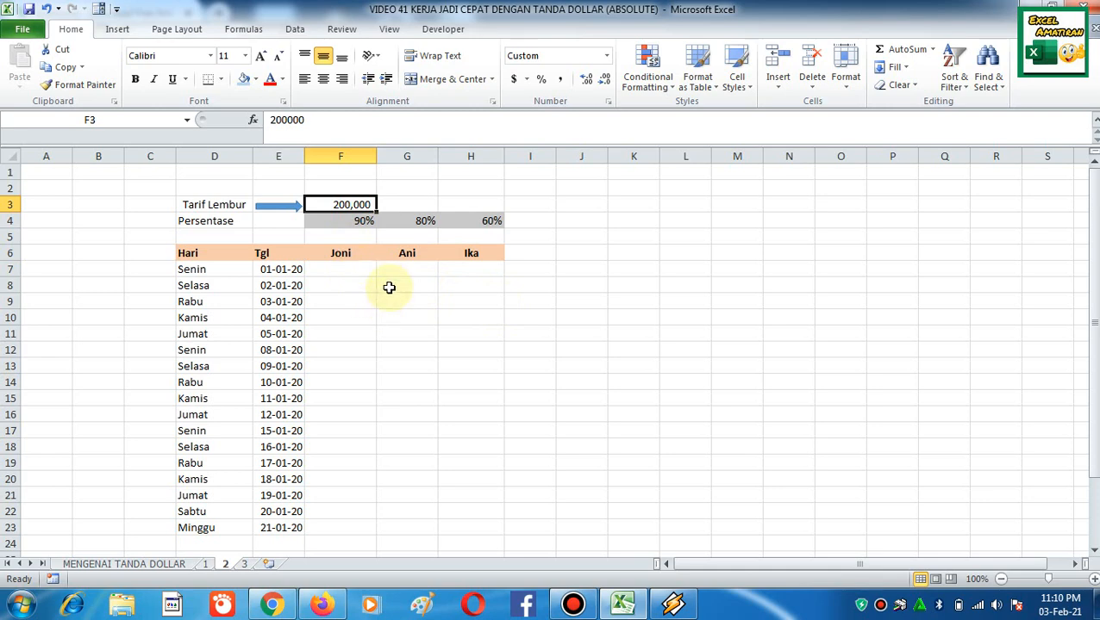
pyautogui.click(410, 253)
pyautogui.click(420, 221)
pyautogui.click(356, 207)
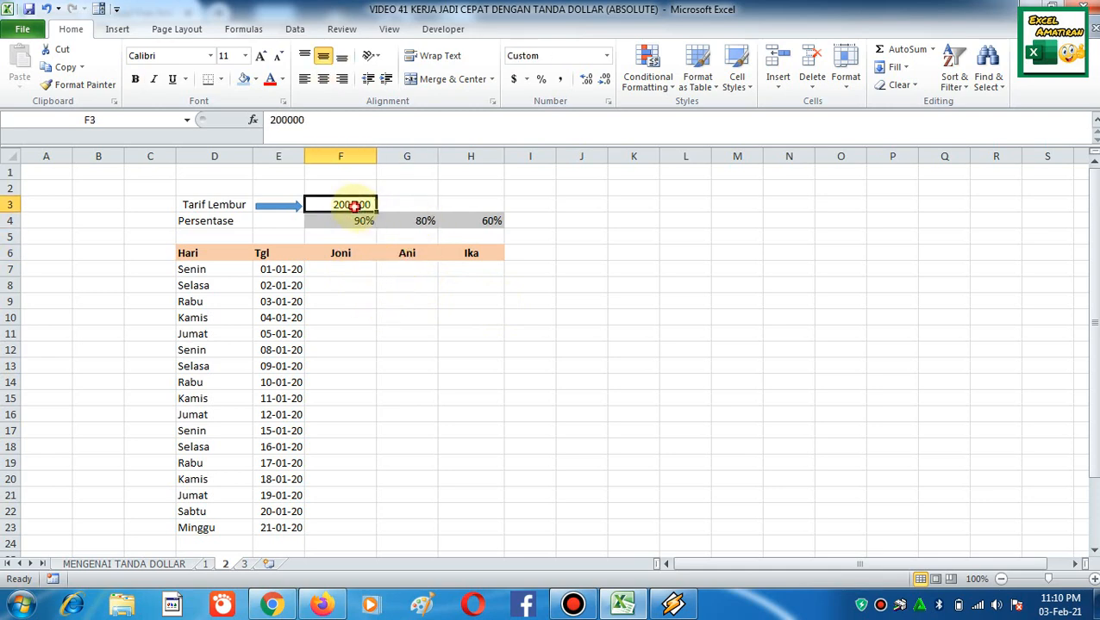
pyautogui.click(472, 255)
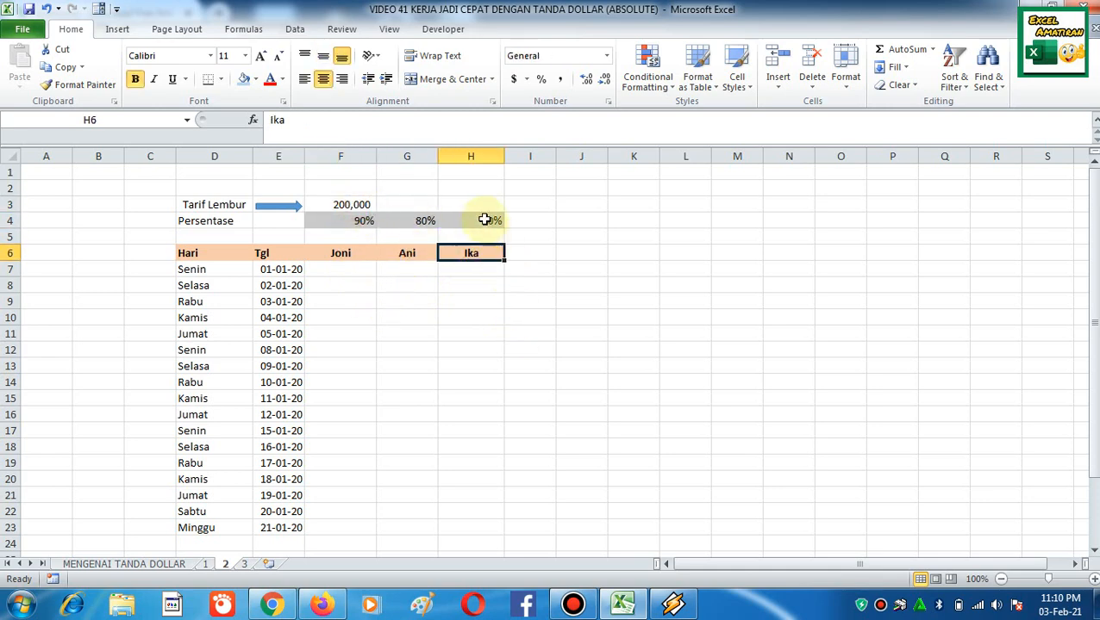
pyautogui.click(490, 221)
pyautogui.click(341, 205)
# Enter the formula =F3*F4 in F7 to multiply the overtime rate by the first employee's percentage
pyautogui.click(361, 269)
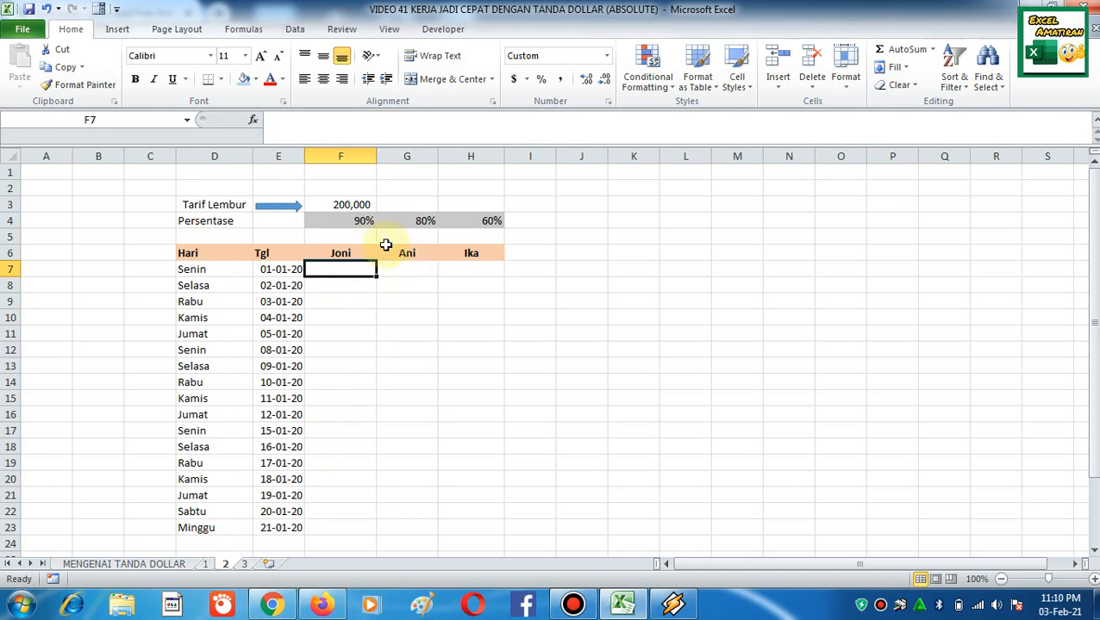
pyautogui.write('=')
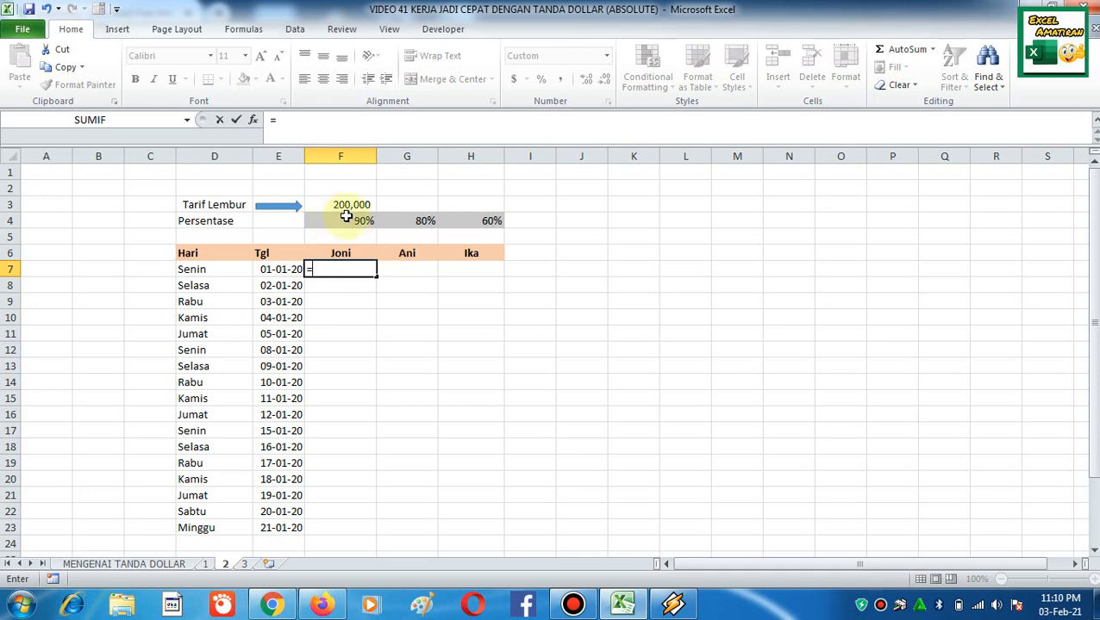
pyautogui.click(351, 207)
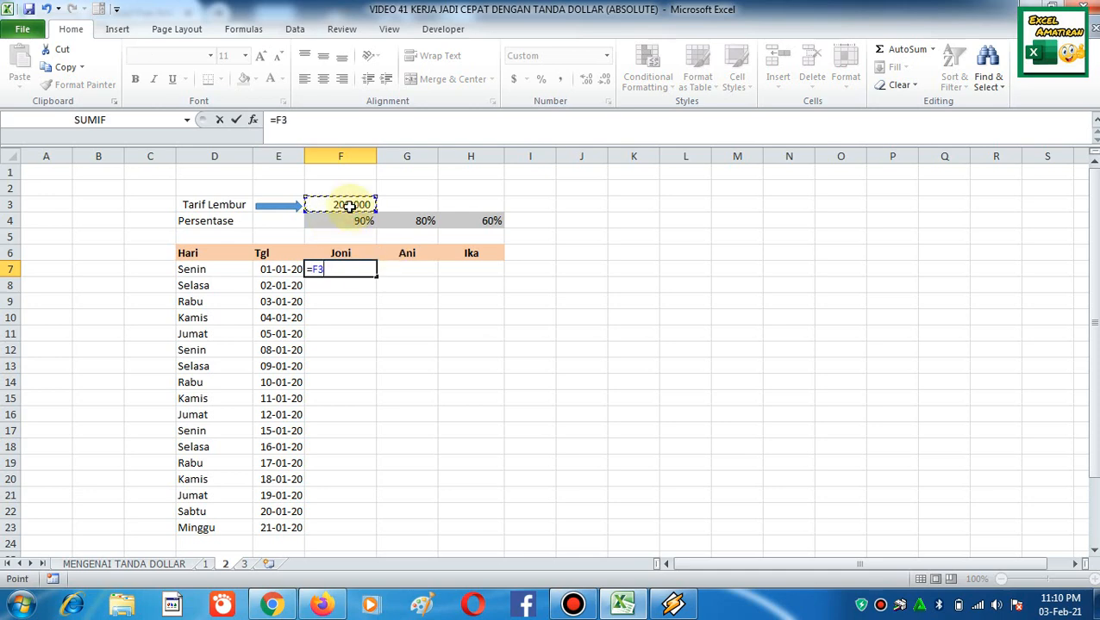
pyautogui.write('*')
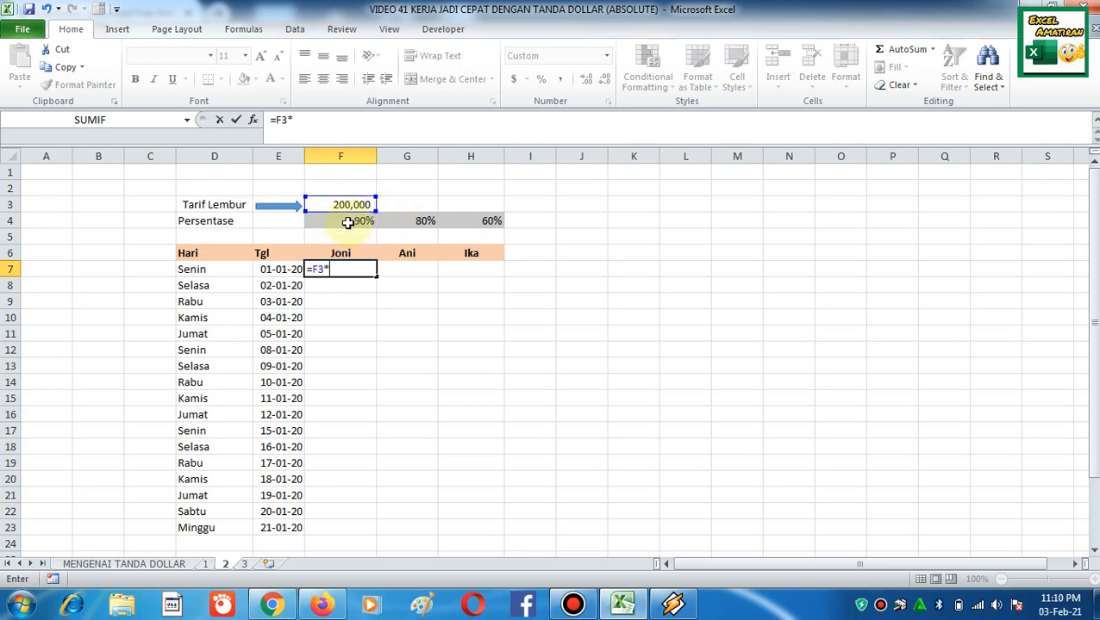
pyautogui.click(342, 221)
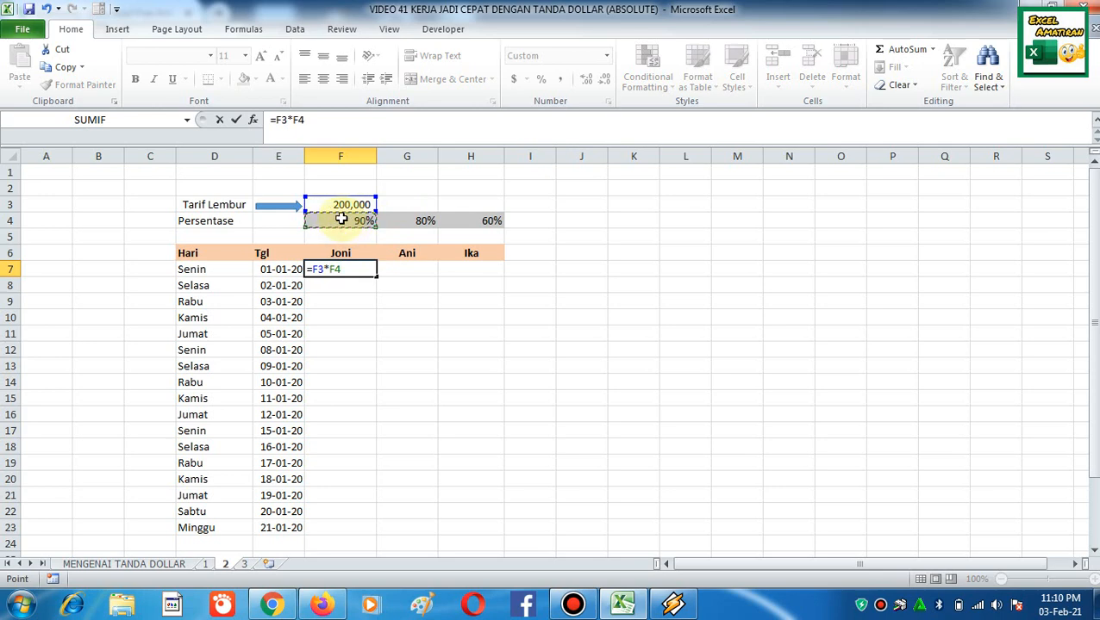
pyautogui.press('Return')
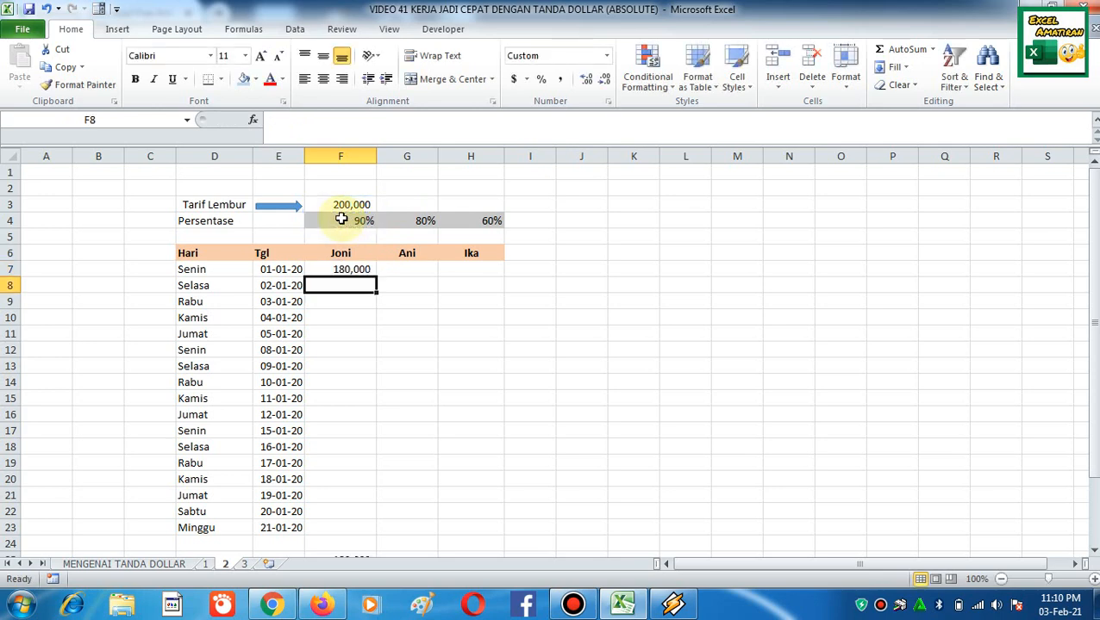
# Copy the relative formula from F7 into F8 and inspect the cell references of the pasted formula
pyautogui.doubleClick(365, 272)
pyautogui.press('Escape')
pyautogui.hotkey('ctrl', 'c')
pyautogui.press('Down')
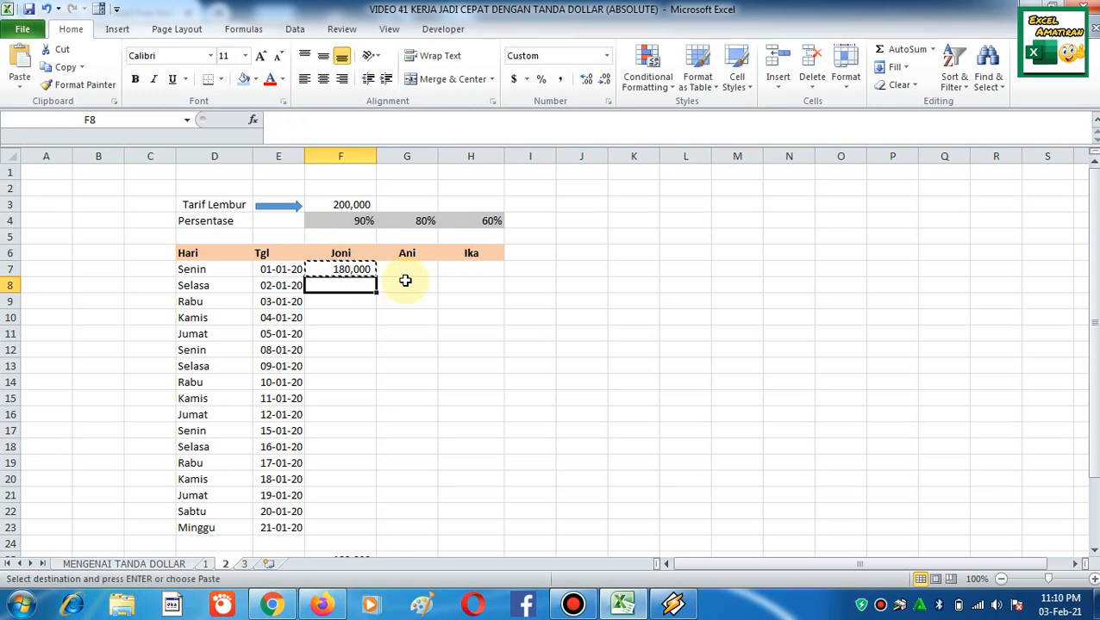
pyautogui.hotkey('ctrl', 'v')
pyautogui.press('Escape')
pyautogui.doubleClick(362, 284)
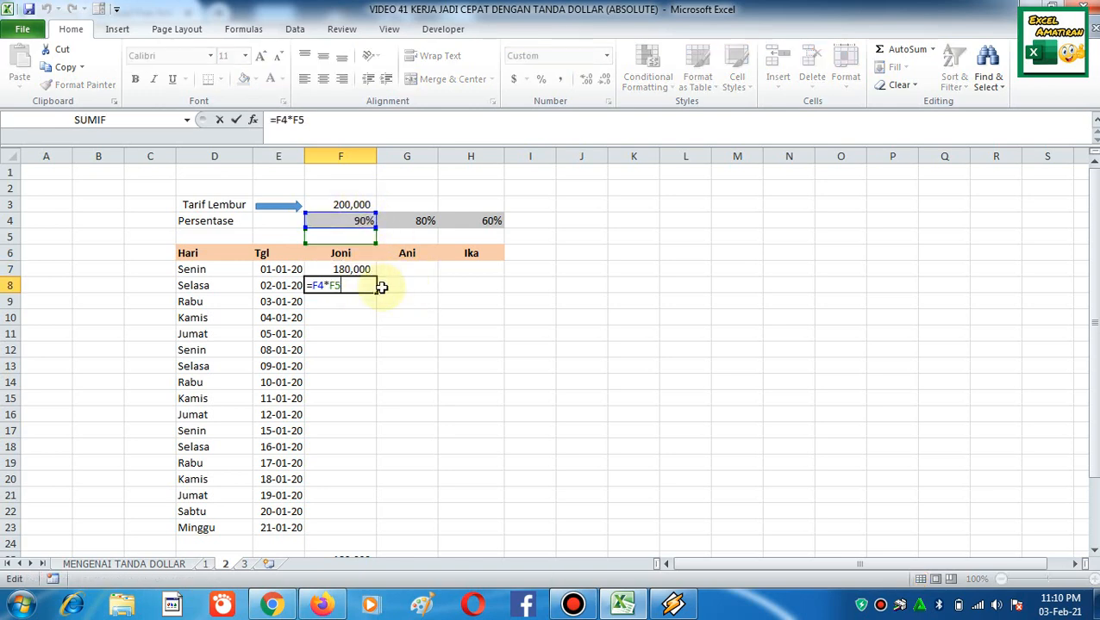
pyautogui.press('Escape')
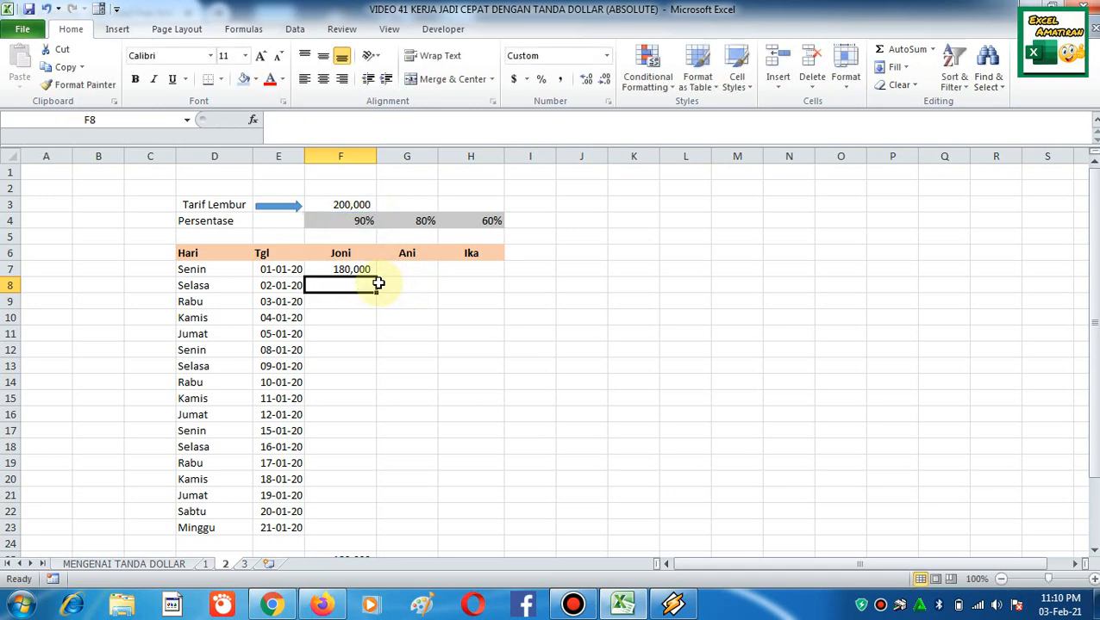
pyautogui.press('Up')
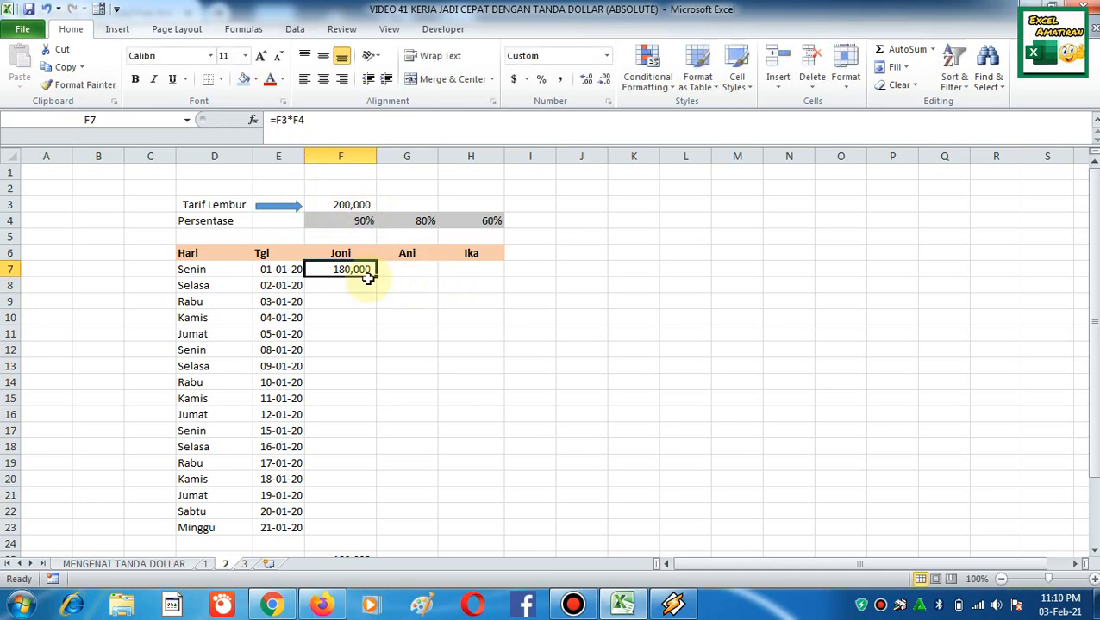
# Make both references in the F7 formula absolute so that it reads =$F$3*$F$4
pyautogui.doubleClick(365, 269)
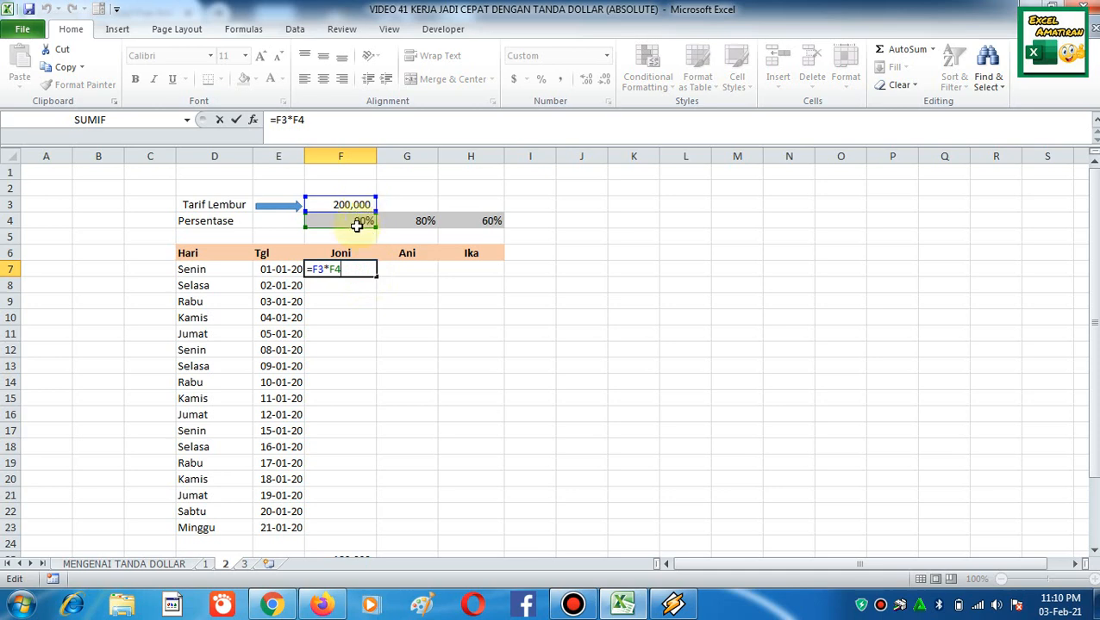
pyautogui.click(325, 269)
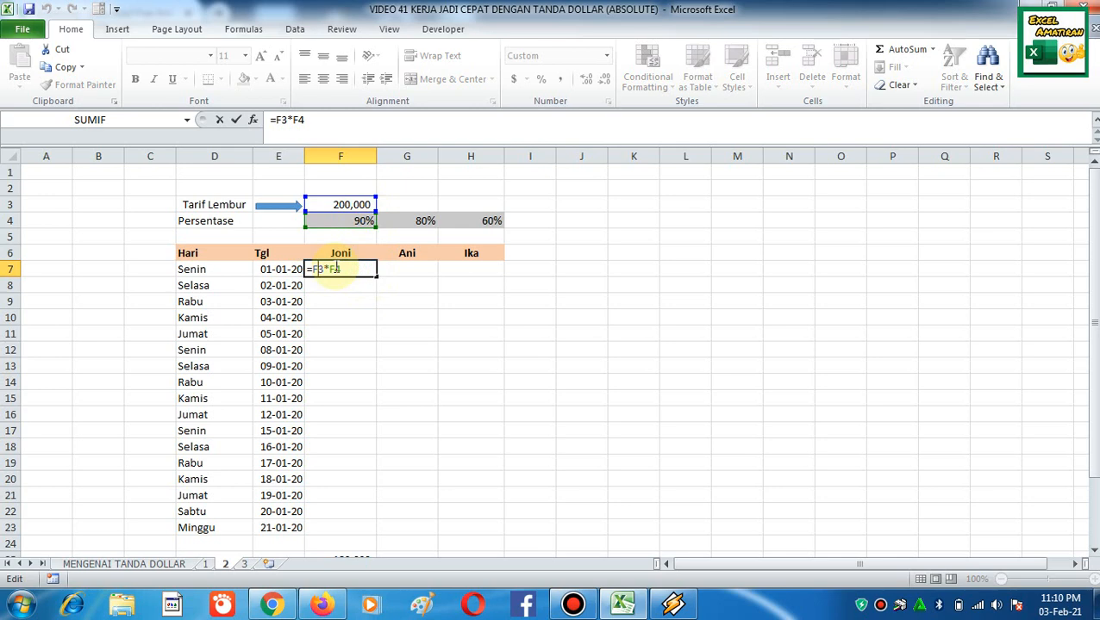
pyautogui.press('F4')
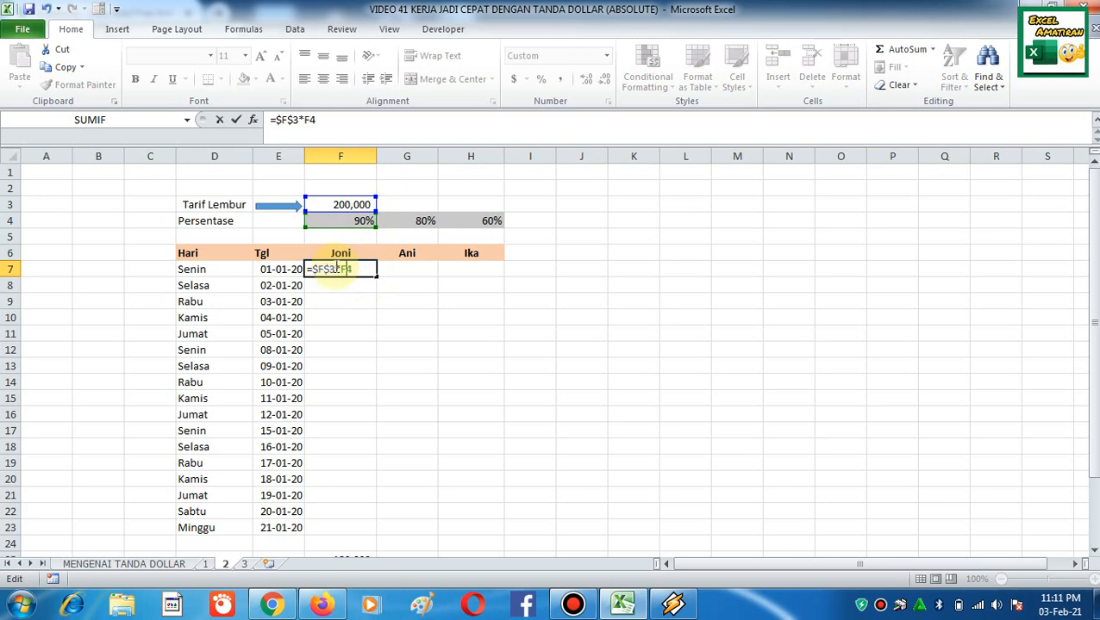
pyautogui.click(337, 269)
pyautogui.press('F4')
pyautogui.press('Return')
# Fill the F7 formula down through F23 and select G7 in the second employee's column
pyautogui.click(336, 270)
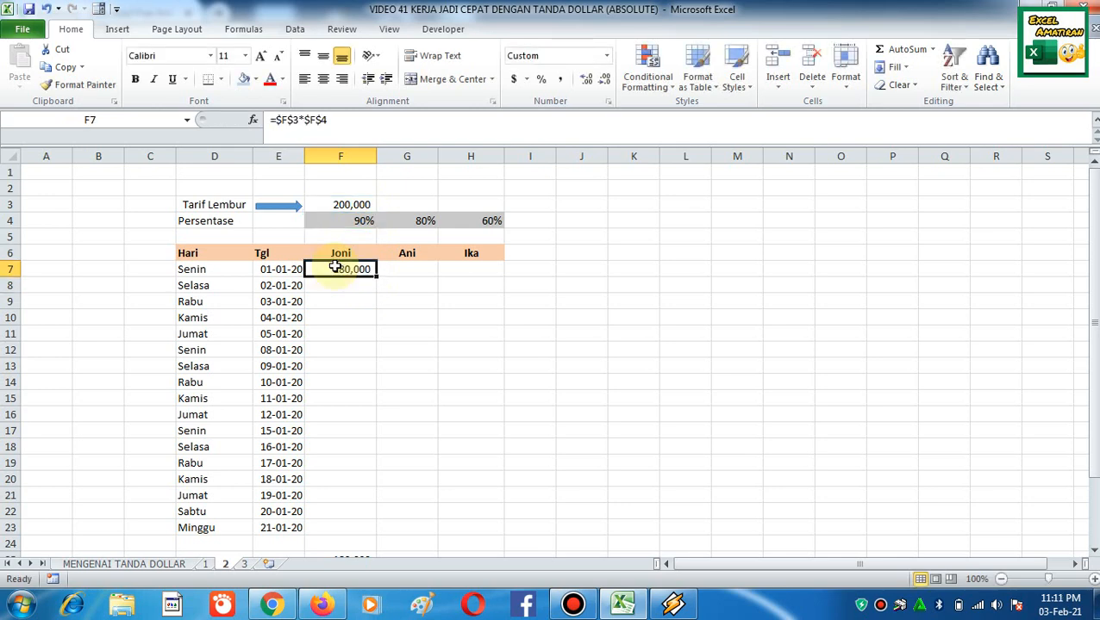
pyautogui.doubleClick(376, 277)
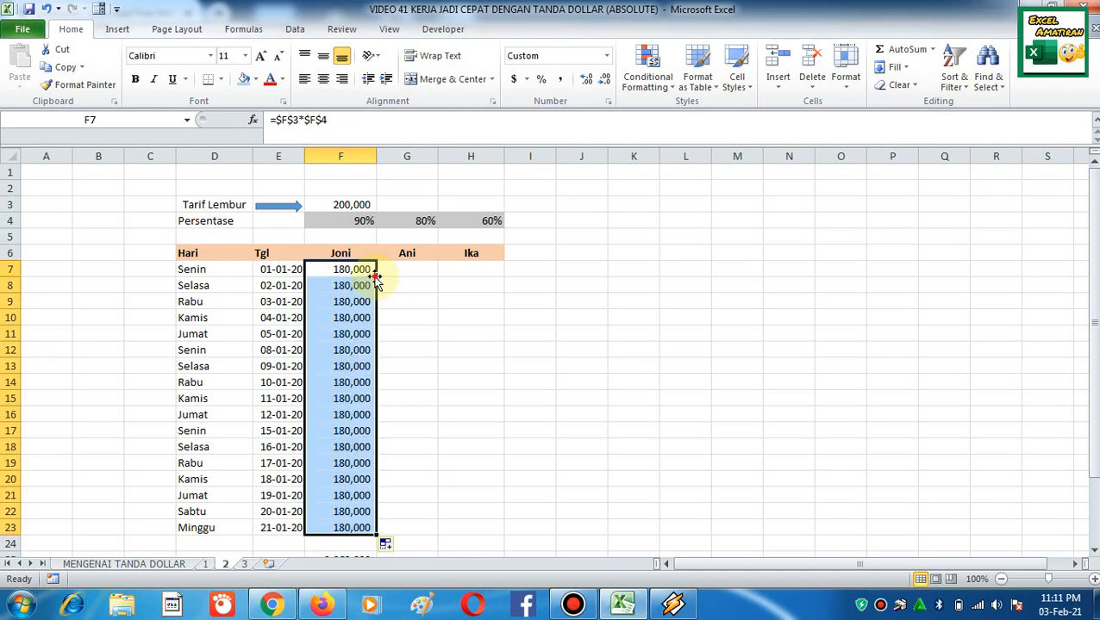
pyautogui.click(407, 359)
pyautogui.click(407, 271)
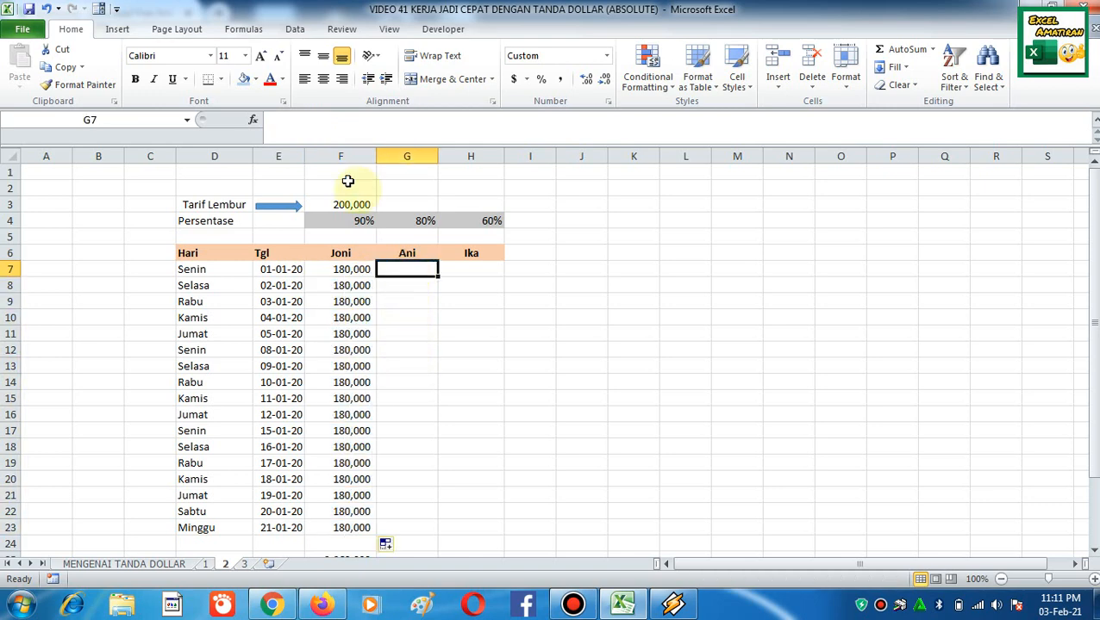
pyautogui.click(250, 120)
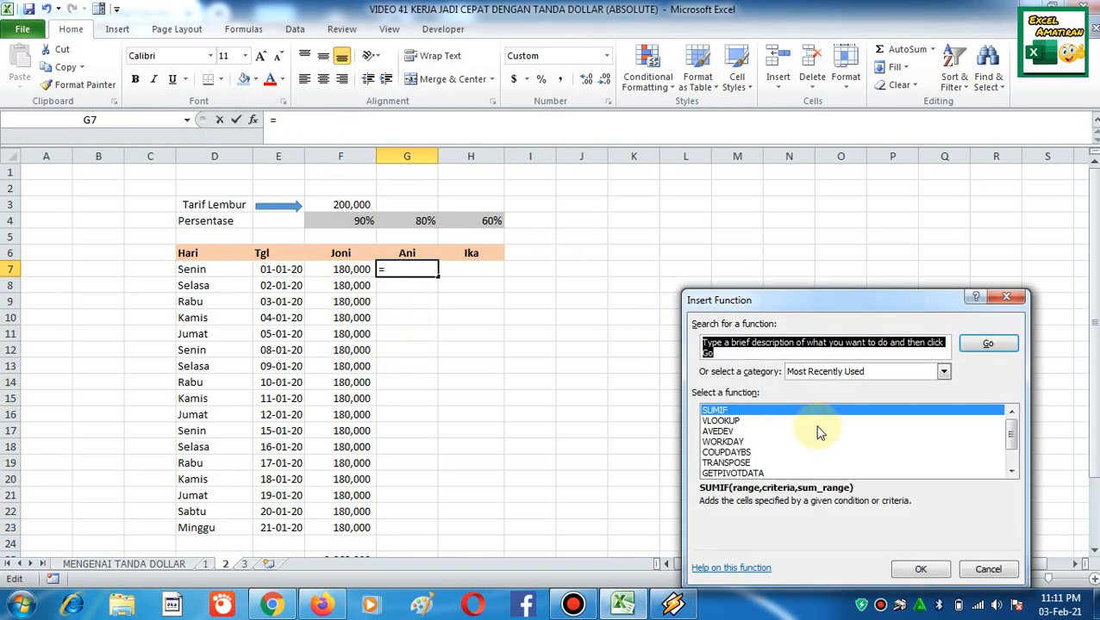
pyautogui.press('Escape')
pyautogui.write('=')
pyautogui.press('Up')
pyautogui.press('Up')
pyautogui.press('Up')
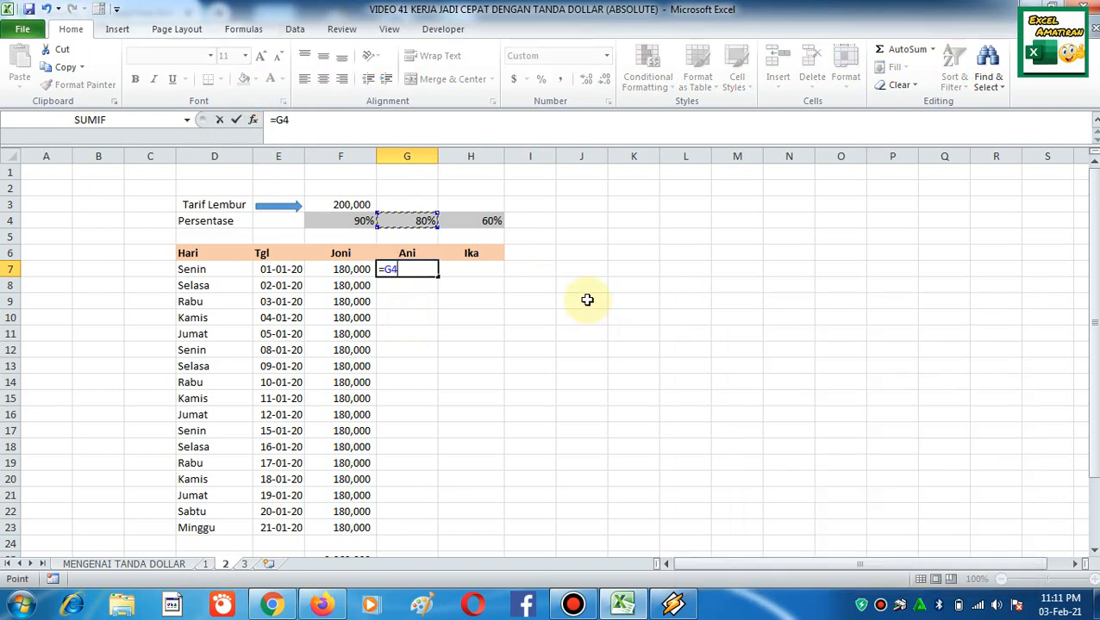
pyautogui.write('*')
pyautogui.press('Left')
pyautogui.press('Up')
pyautogui.press('Up')
pyautogui.press('Up')
pyautogui.press('Up')
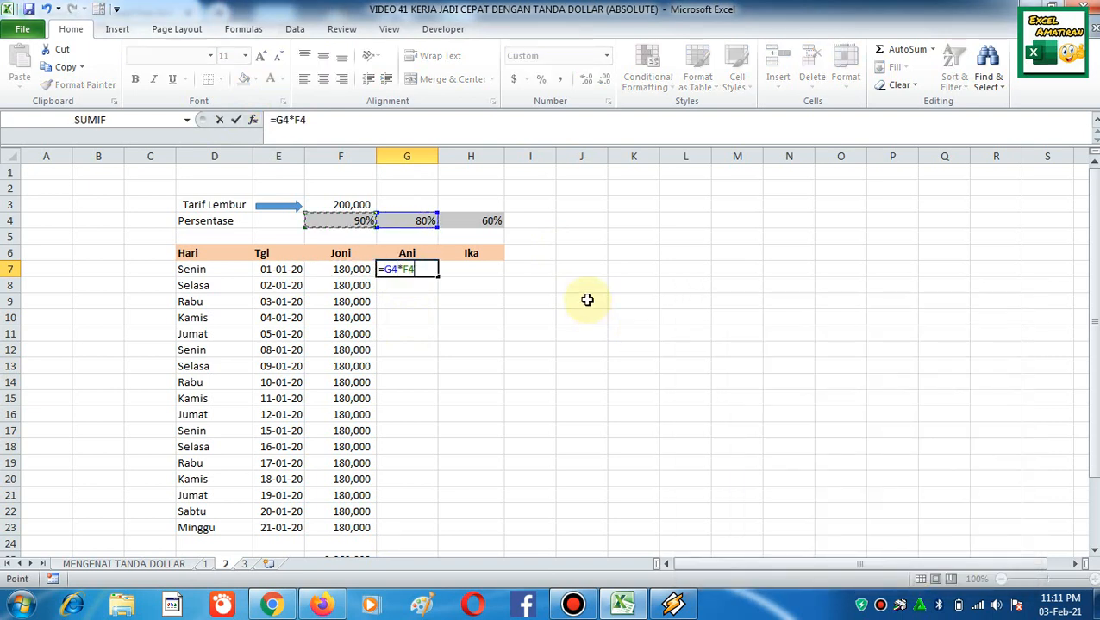
pyautogui.press('Escape')
# Start the formula =F3*$G$4 in G7, with the percentage cell as an absolute reference
pyautogui.write('=')
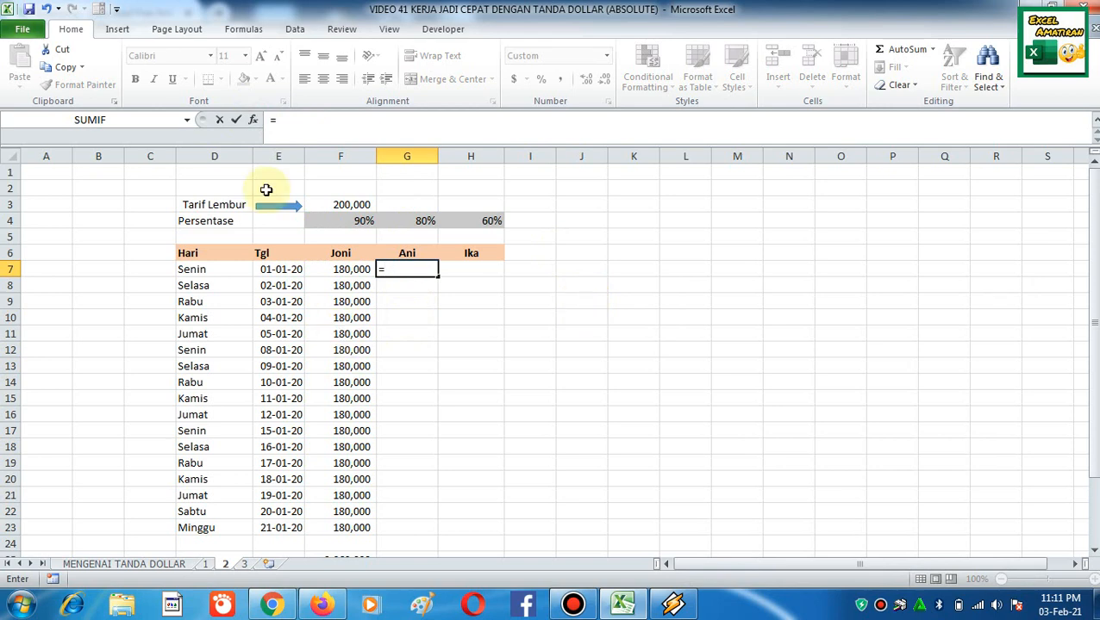
pyautogui.click(329, 200)
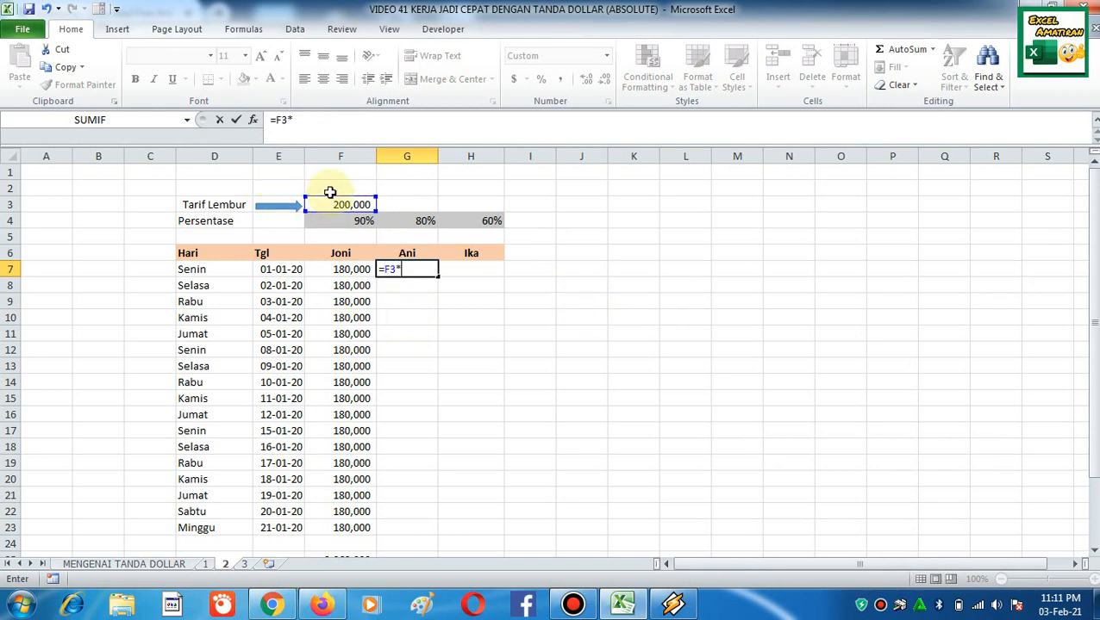
pyautogui.write('*')
pyautogui.click(409, 210)
pyautogui.click(406, 221)
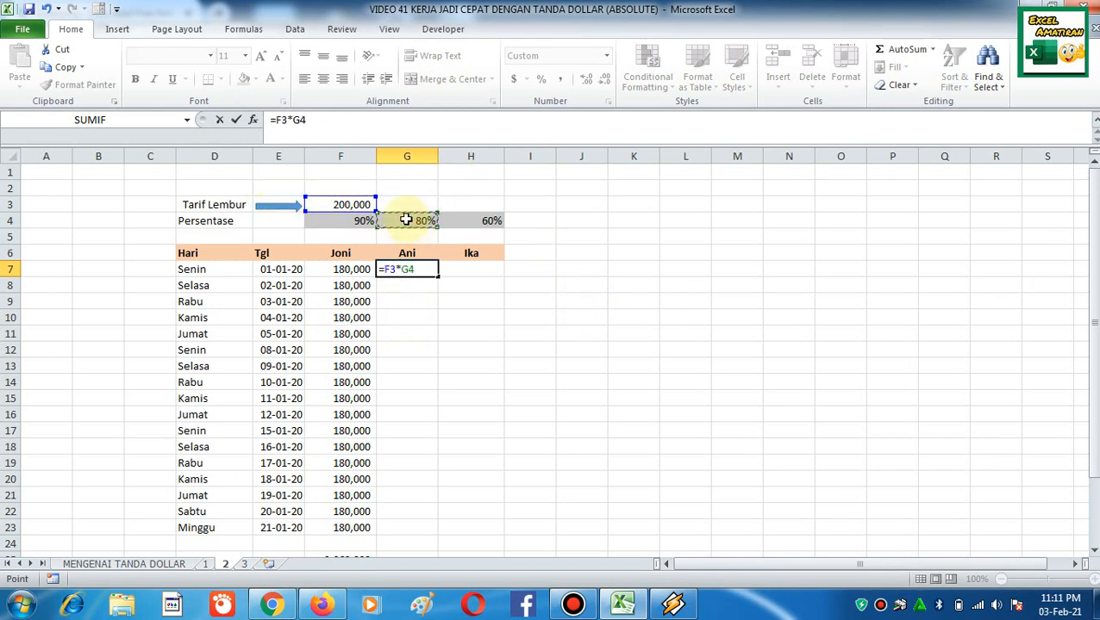
pyautogui.press('F4')
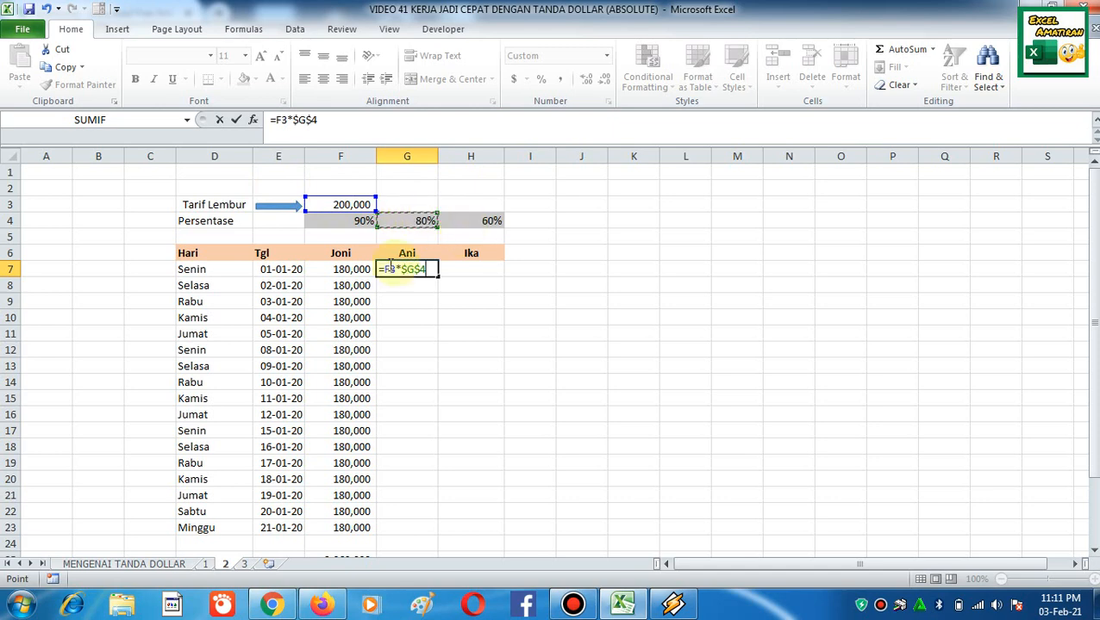
# Make the F3 reference absolute so G7 reads =$F$3*$G$4, and fill the formula down through G23
pyautogui.press('Left')
pyautogui.press('Left')
pyautogui.press('Left')
pyautogui.press('Left')
pyautogui.press('Left')
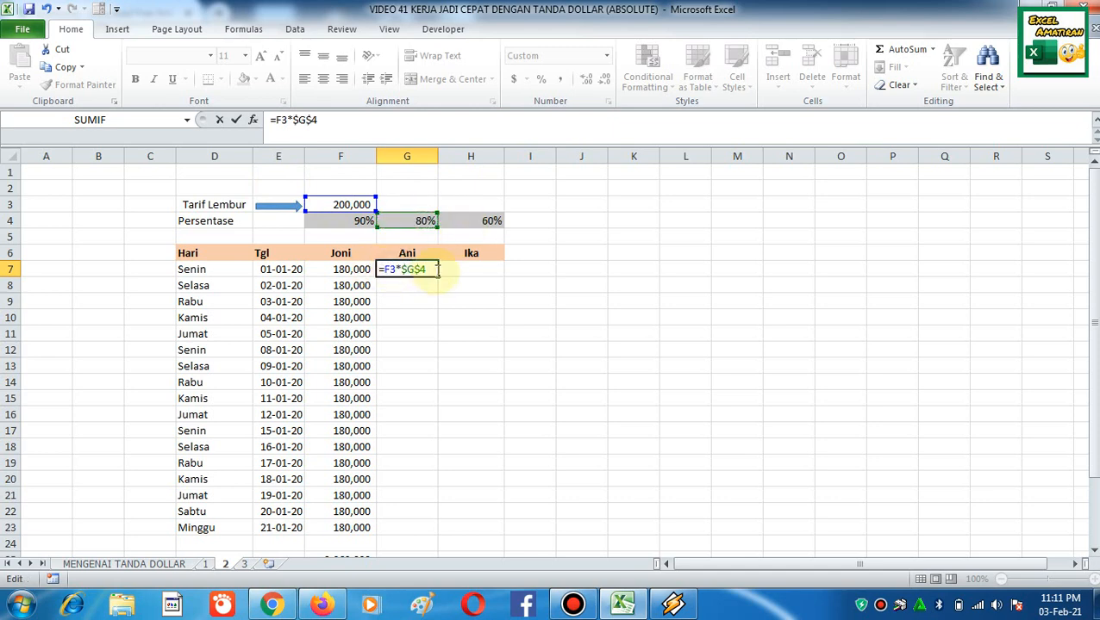
pyautogui.press('F4')
pyautogui.press('Return')
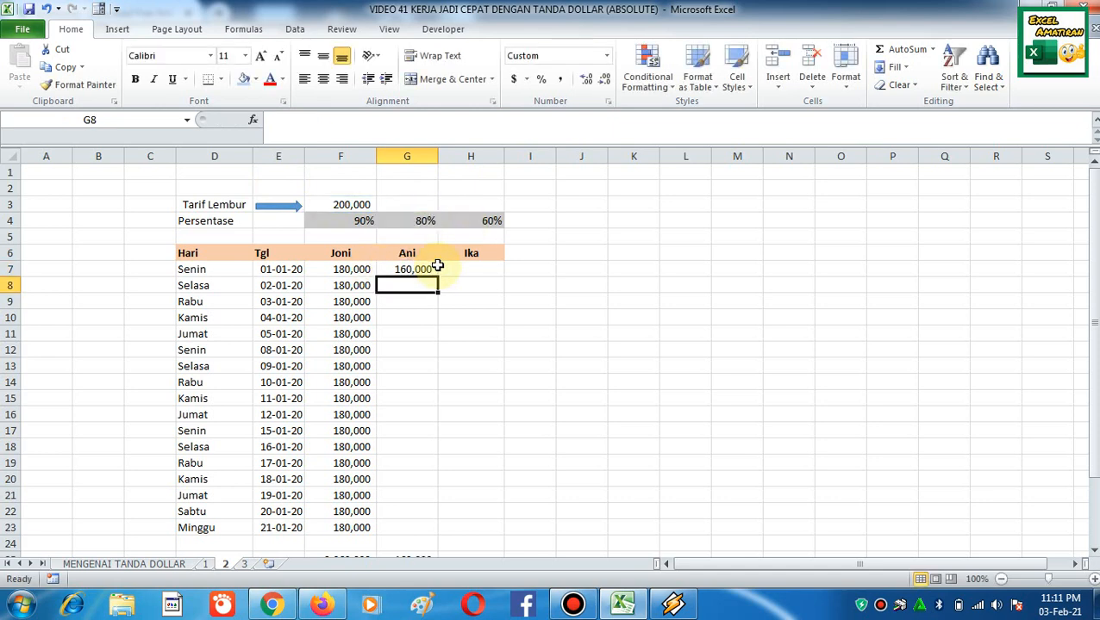
pyautogui.click(424, 269)
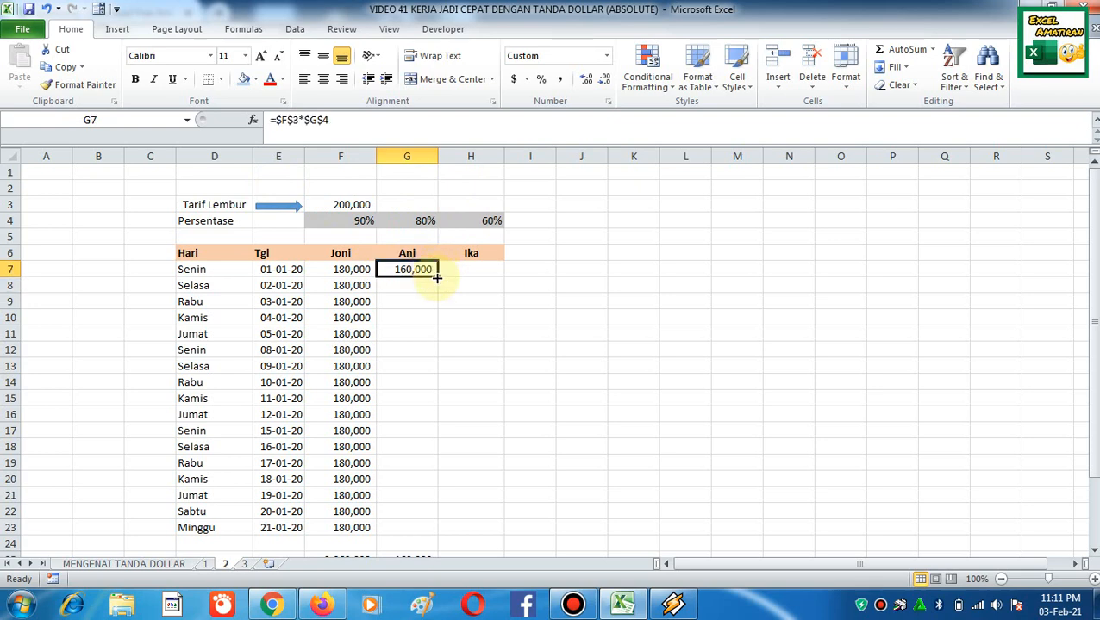
pyautogui.doubleClick(437, 277)
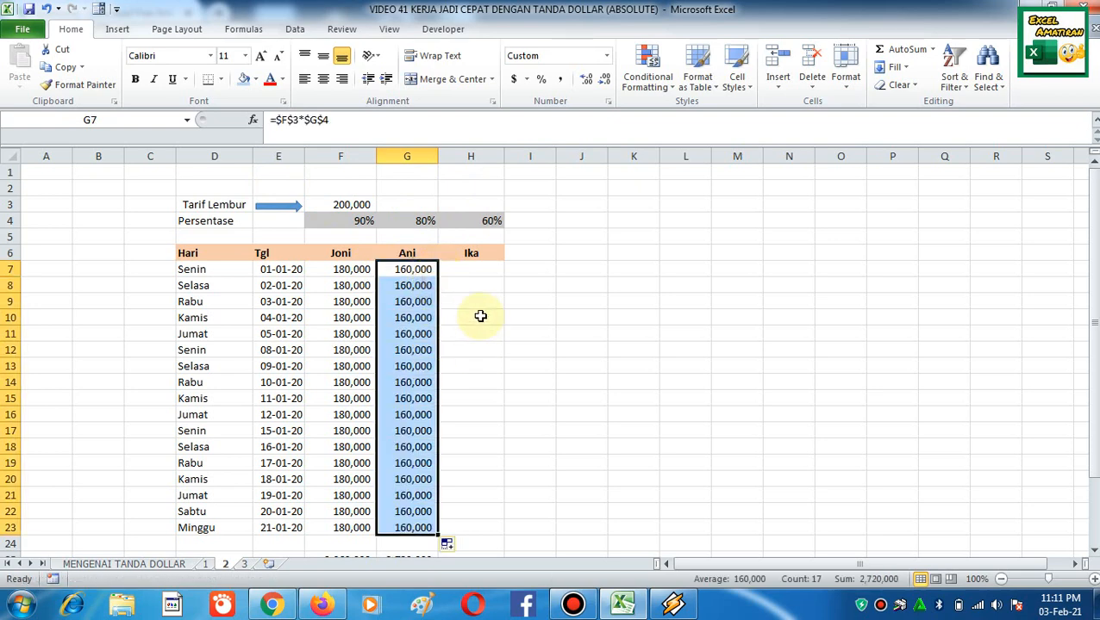
# Enter the formula =$F$3*$H$4 in H7 for the third employee, with both references absolute
pyautogui.click(488, 271)
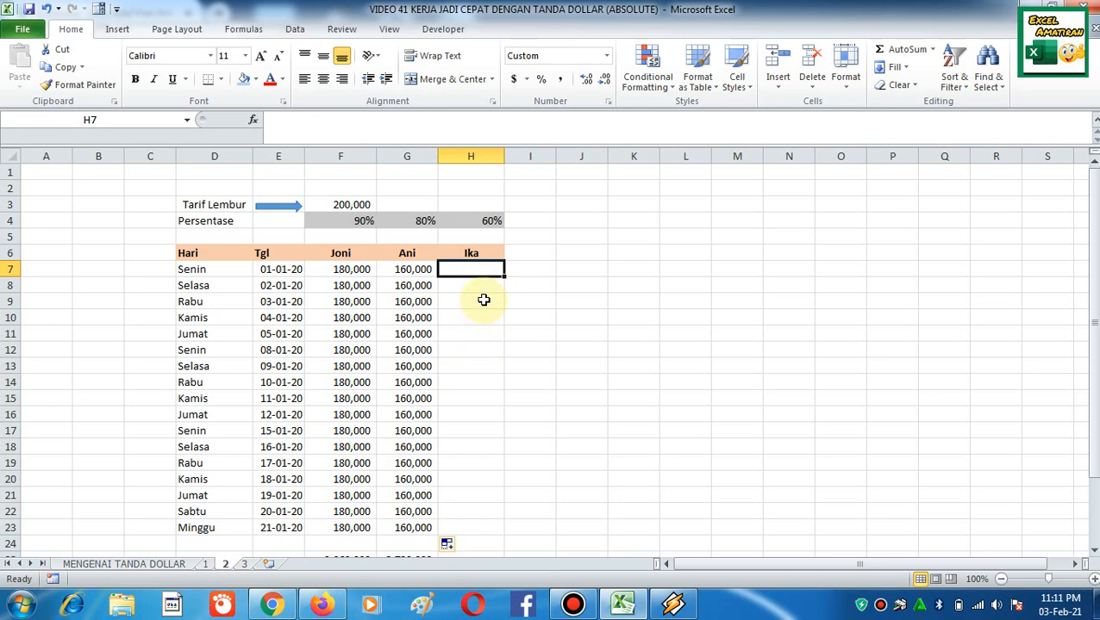
pyautogui.write('=')
pyautogui.click(330, 207)
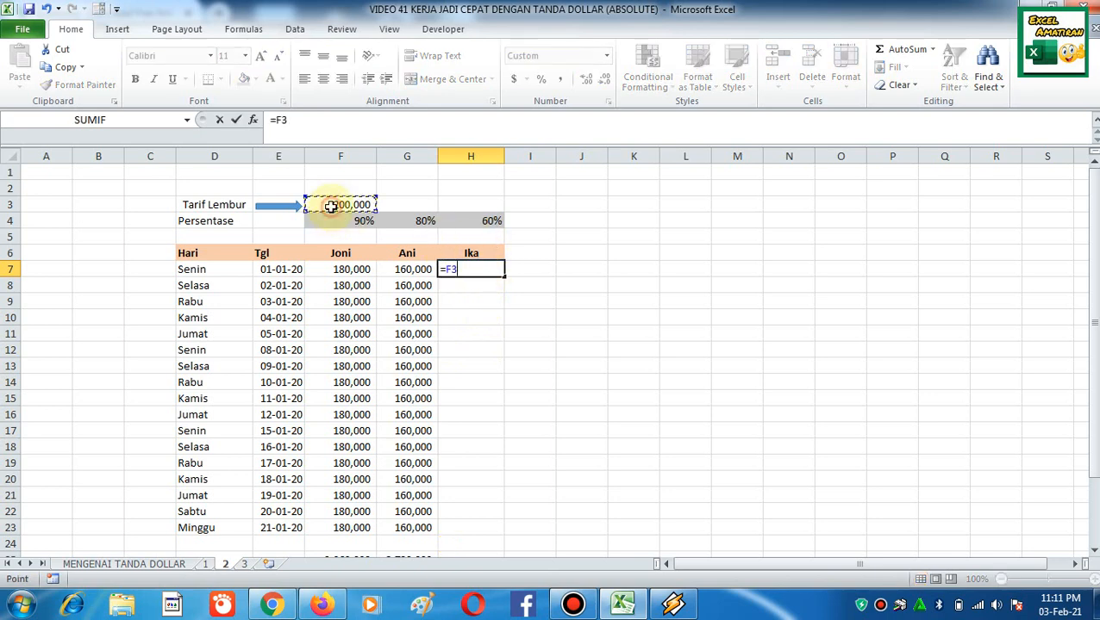
pyautogui.write('*')
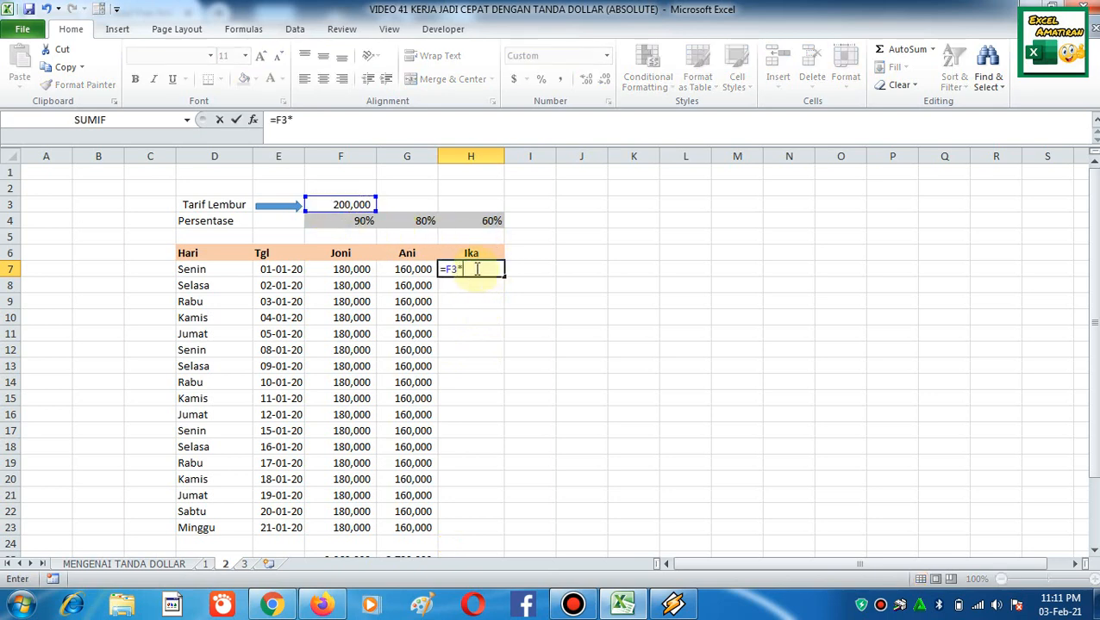
pyautogui.click(472, 221)
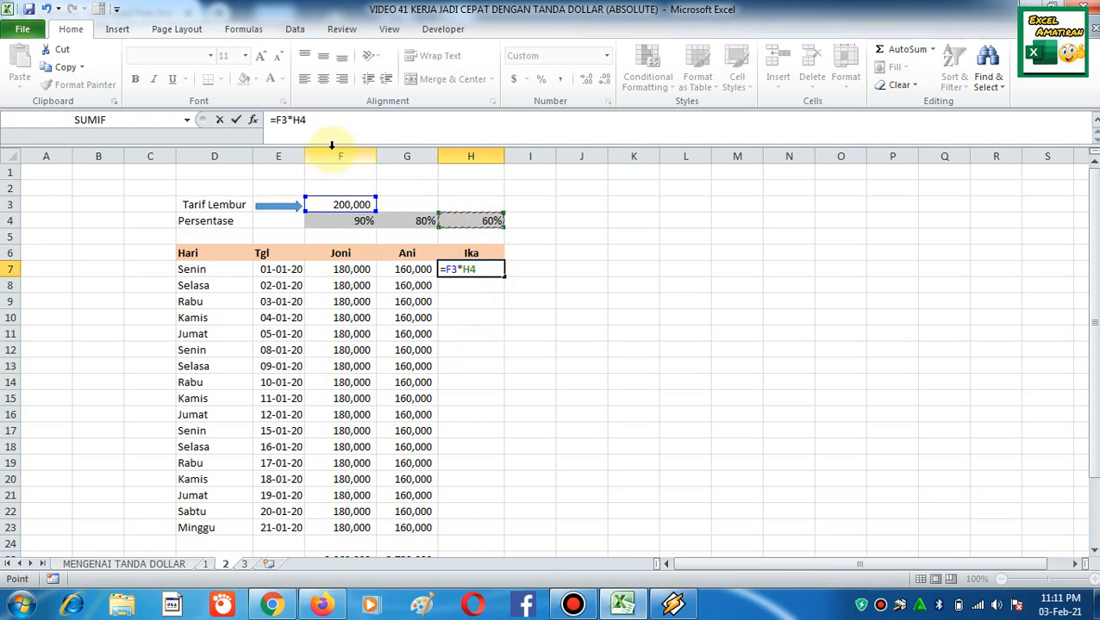
pyautogui.press('F4')
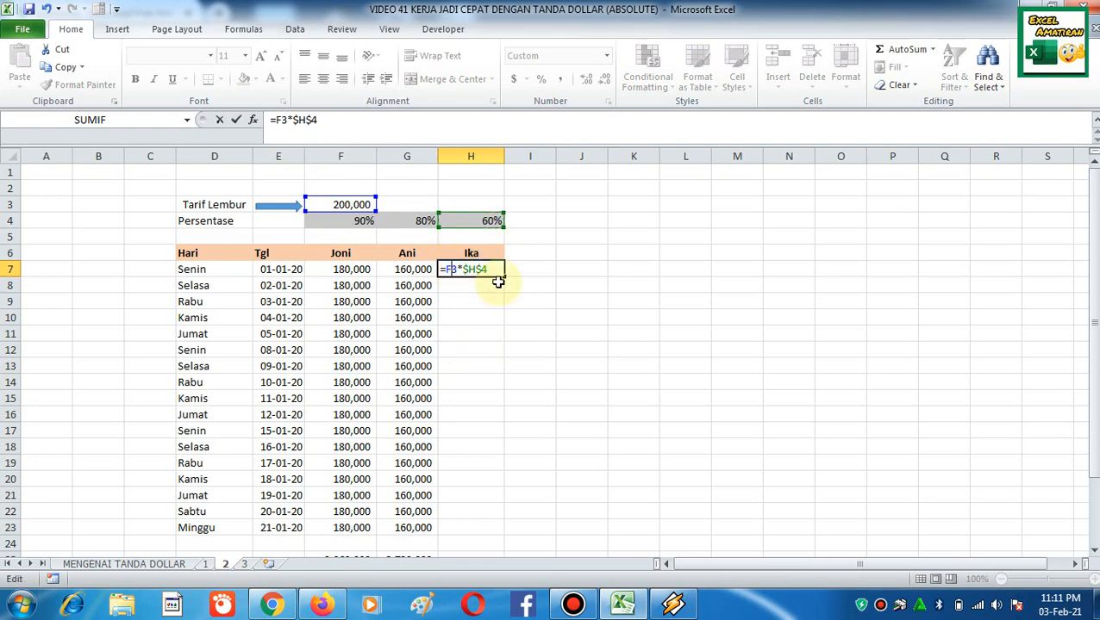
pyautogui.press('F4')
pyautogui.press('Return')
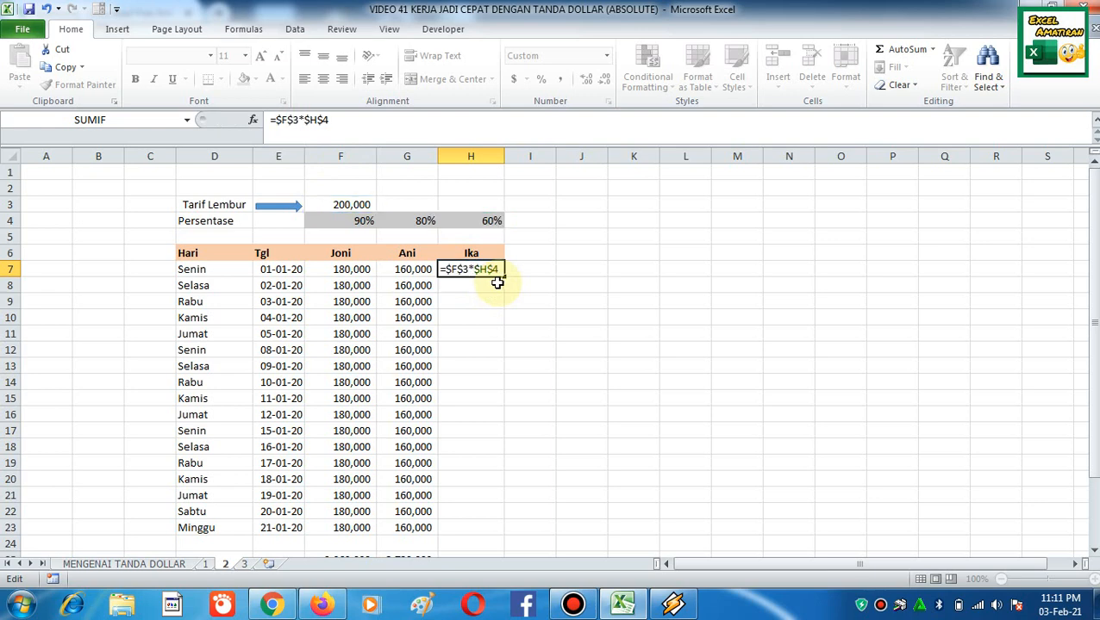
# Fill the H7 formula down the third employee's column through H23
pyautogui.click(496, 269)
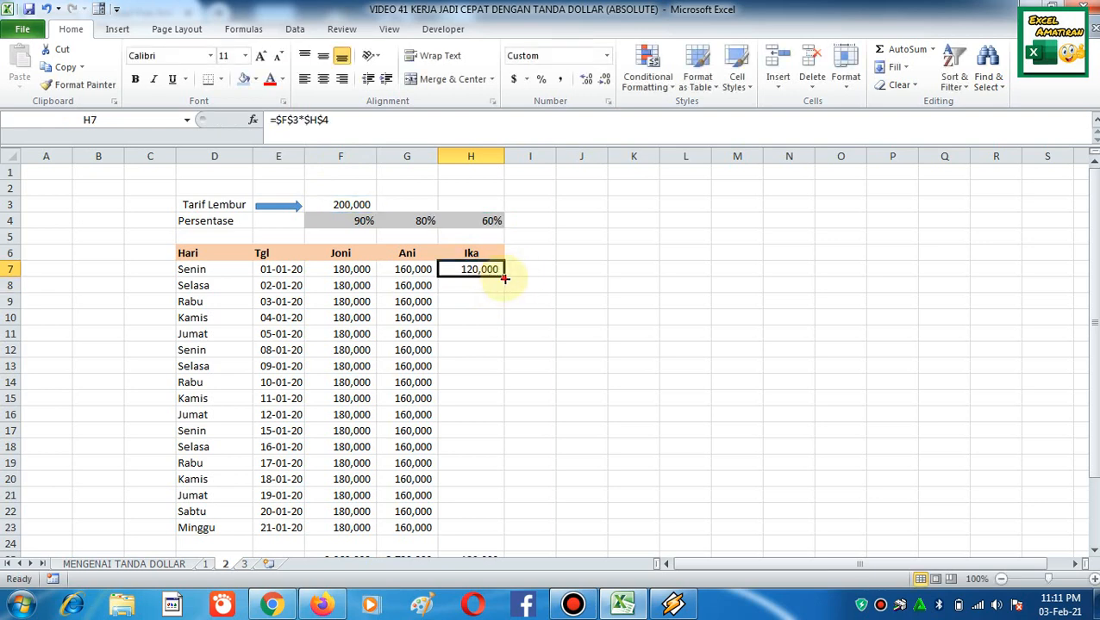
pyautogui.doubleClick(504, 279)
pyautogui.click(528, 367)
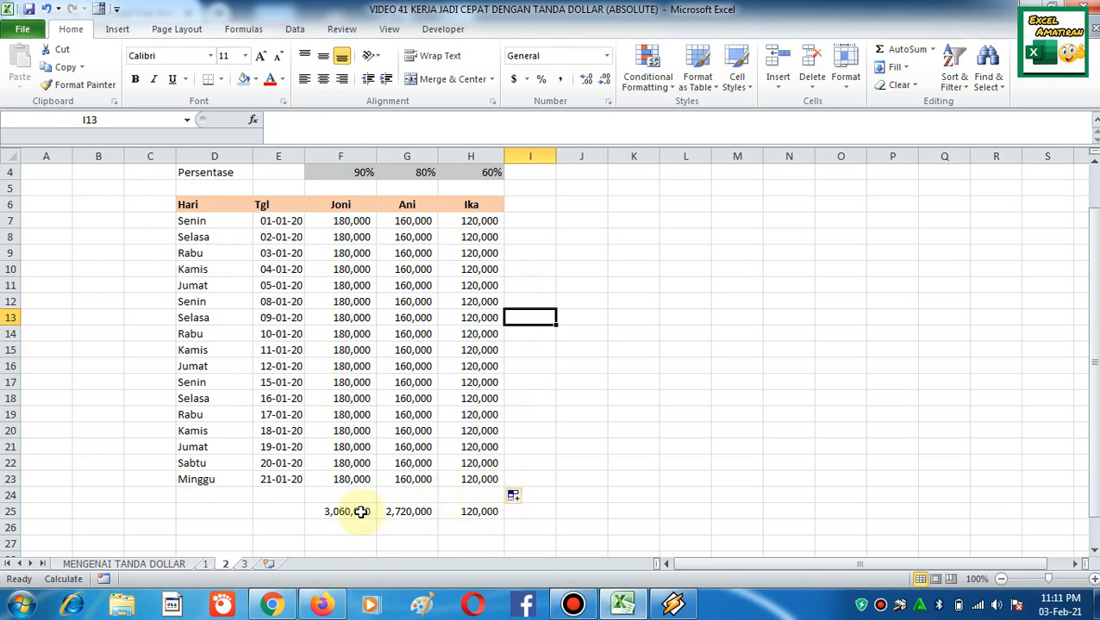
# Check the SUM formula in H25 and the absolute-reference formulas in H7 and F7
pyautogui.doubleClick(472, 512)
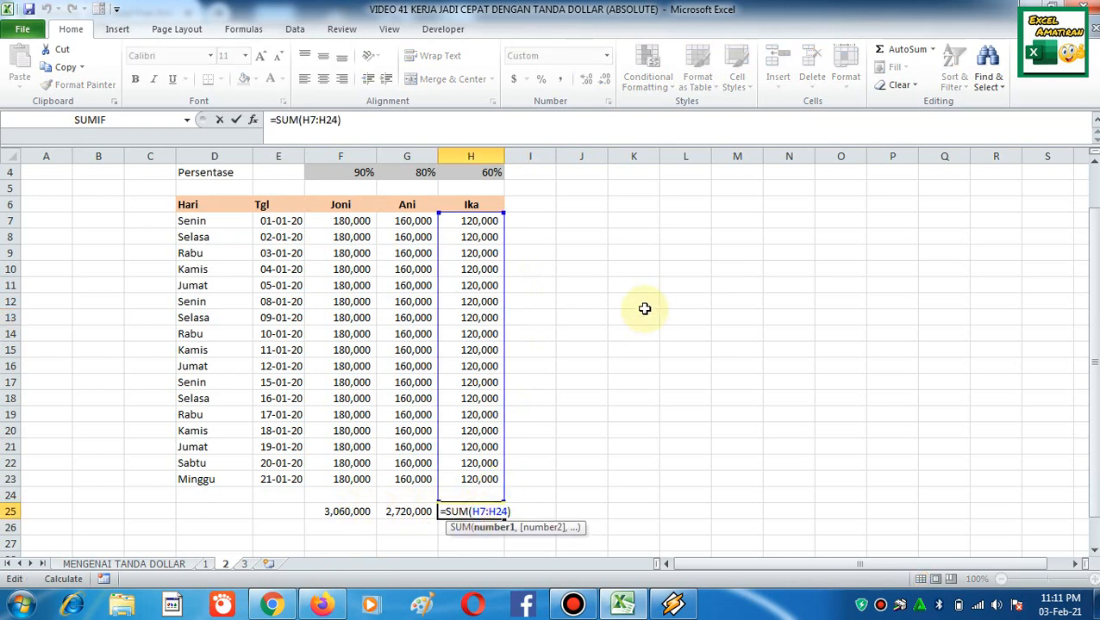
pyautogui.press('Escape')
pyautogui.scroll(1, 535, 465)
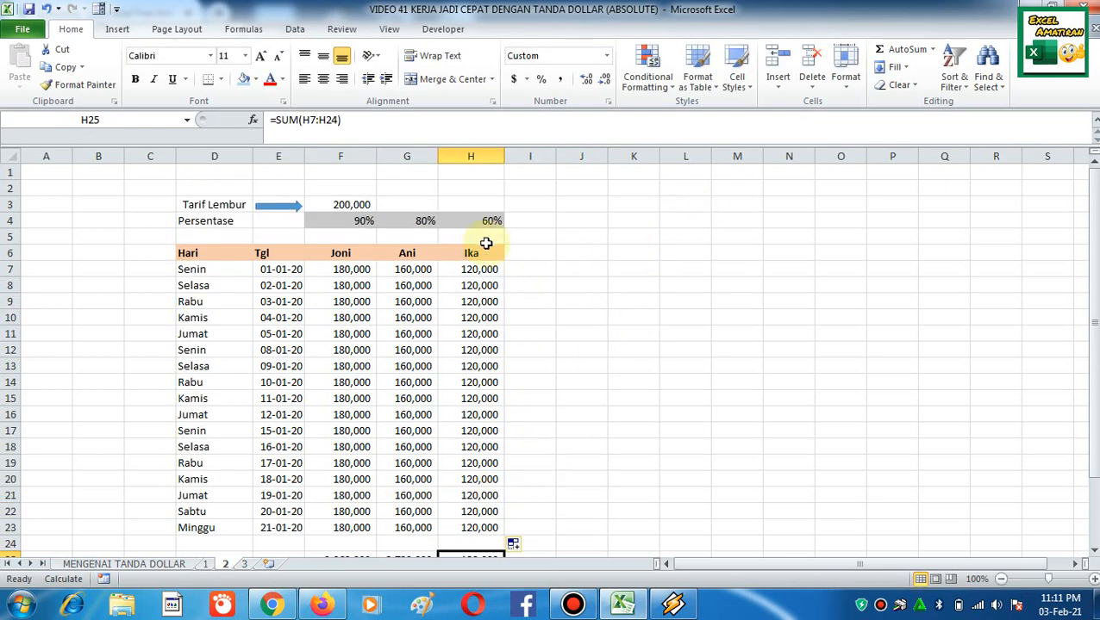
pyautogui.click(488, 269)
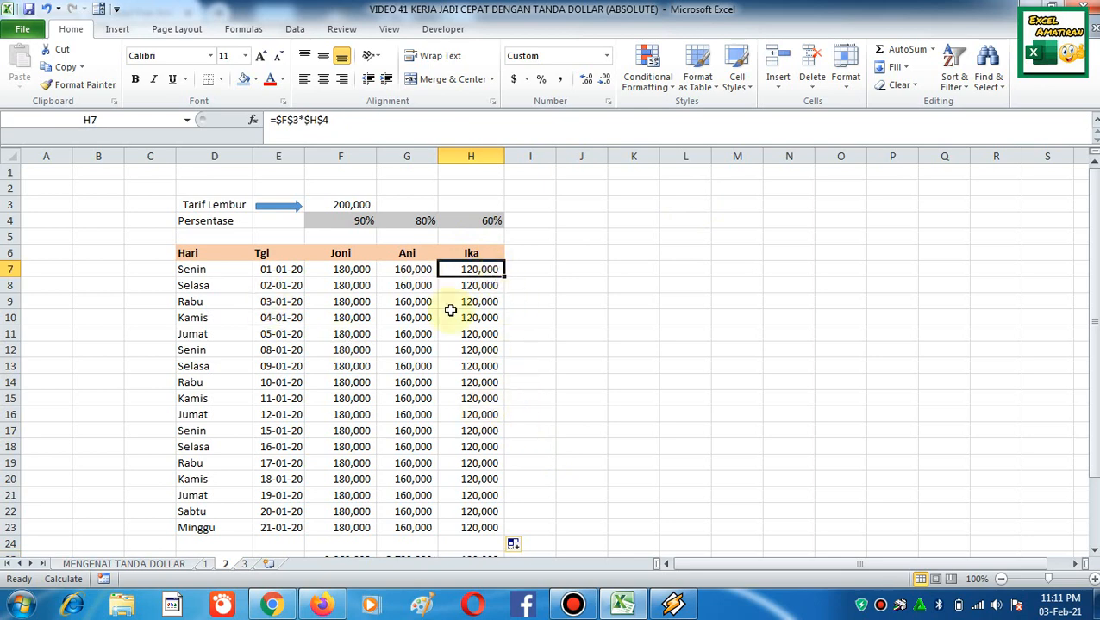
pyautogui.click(362, 273)
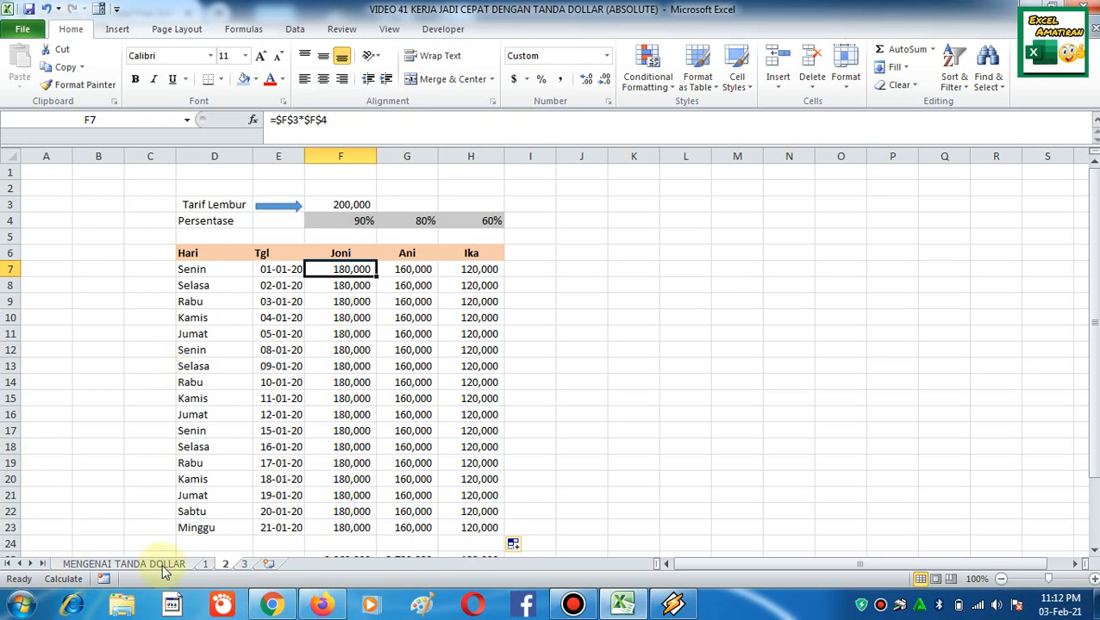
# On sheet 3, clear the stray value in H9 and check the formulas in F22 and F9
pyautogui.click(243, 565)
pyautogui.click(352, 349)
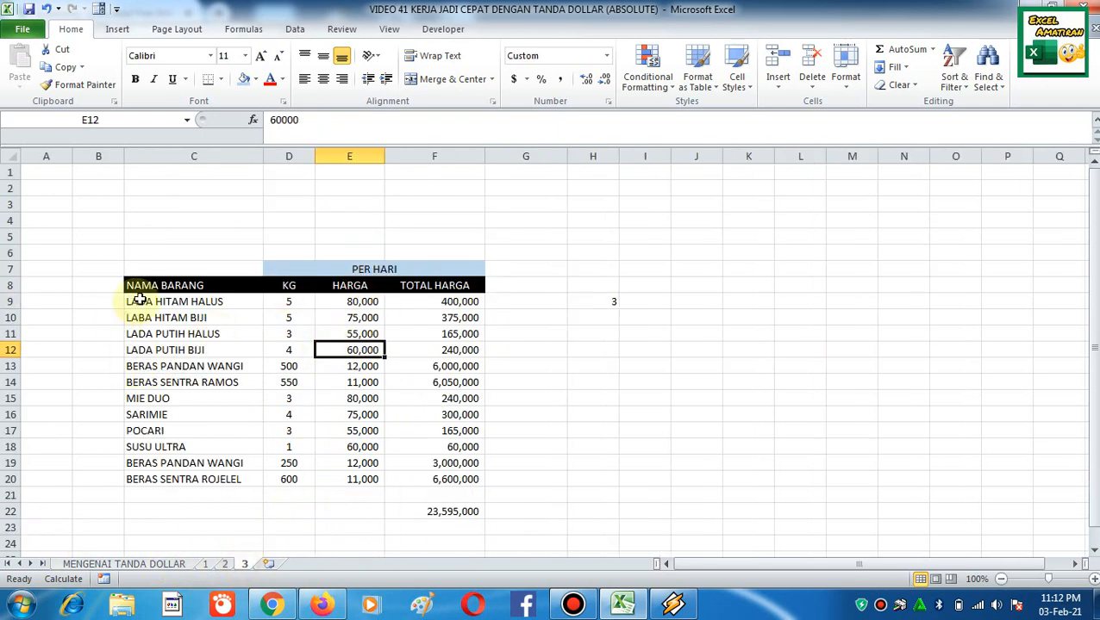
pyautogui.click(613, 301)
pyautogui.press('Delete')
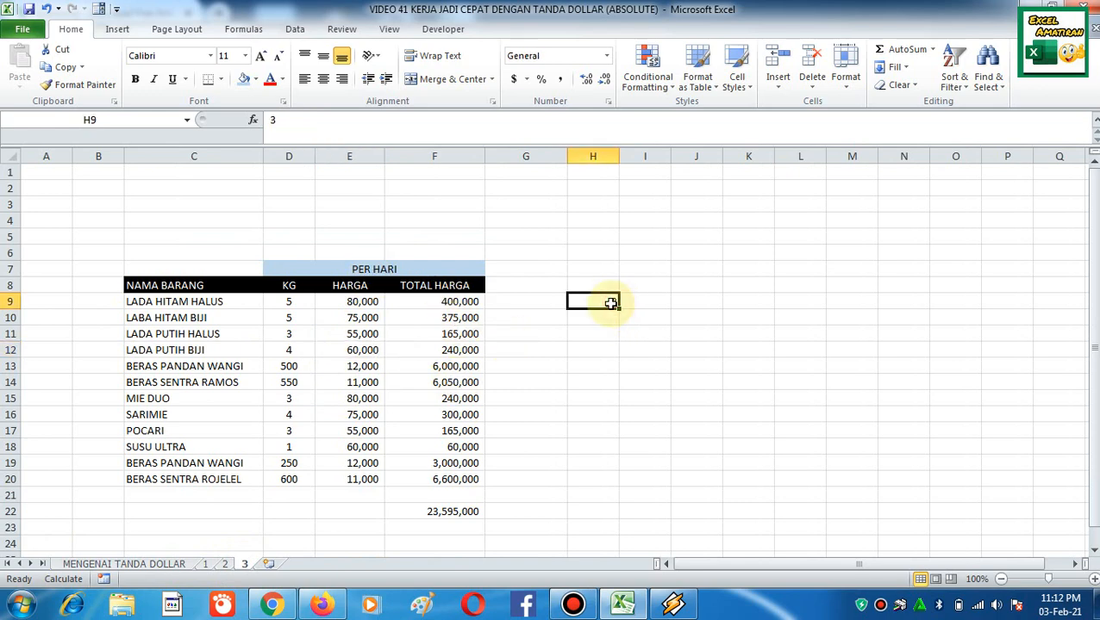
pyautogui.click(448, 513)
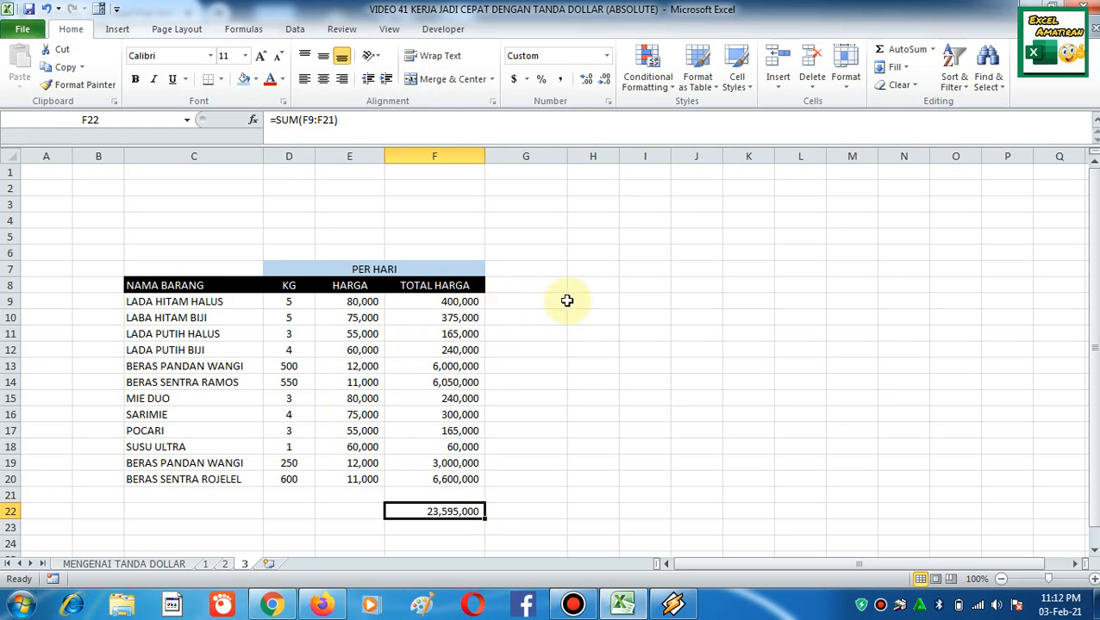
pyautogui.click(472, 305)
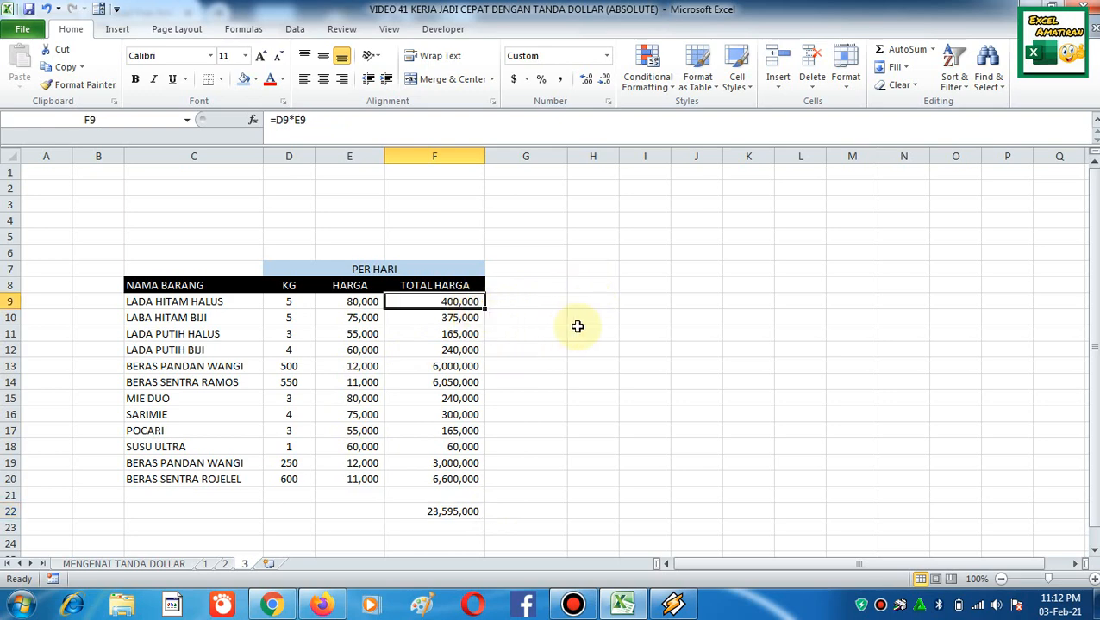
# Label G7 as JUMLAH HARI and enter 3 as the number of days in H7
pyautogui.click(549, 273)
pyautogui.write('HA')
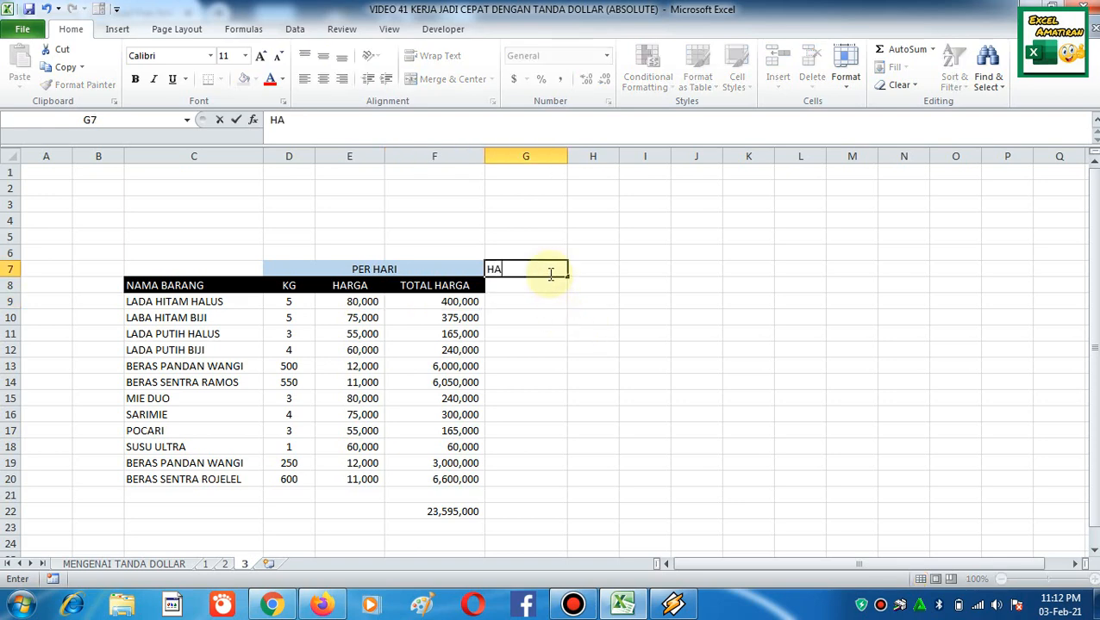
pyautogui.press('BackSpace')
pyautogui.press('BackSpace')
pyautogui.write('JUMLAH HAR')
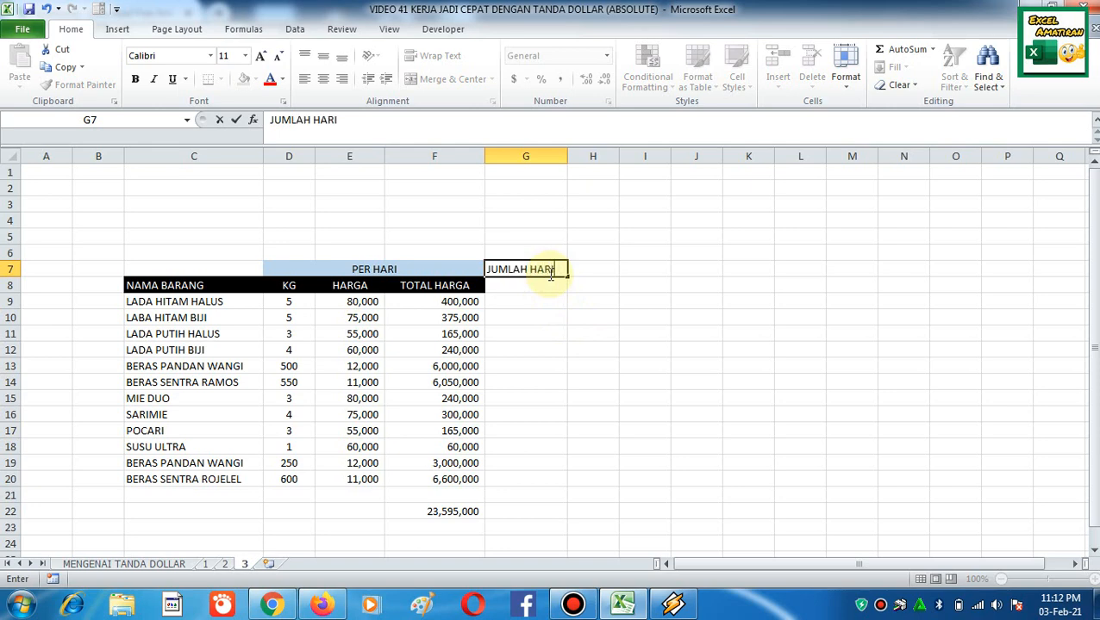
pyautogui.write('I')
pyautogui.press('Tab')
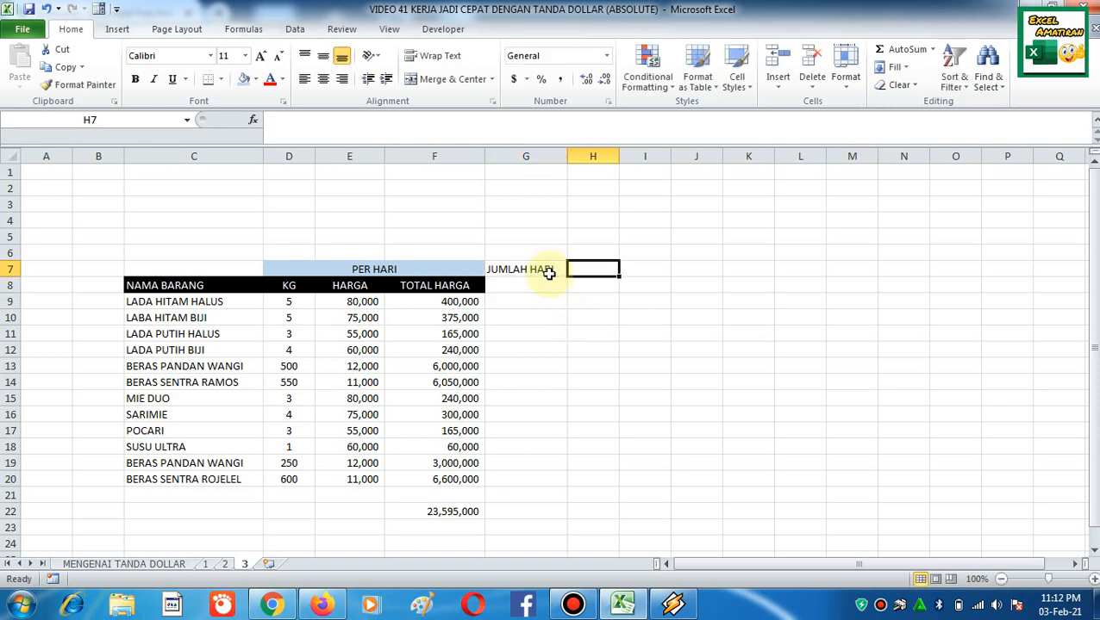
pyautogui.write('3')
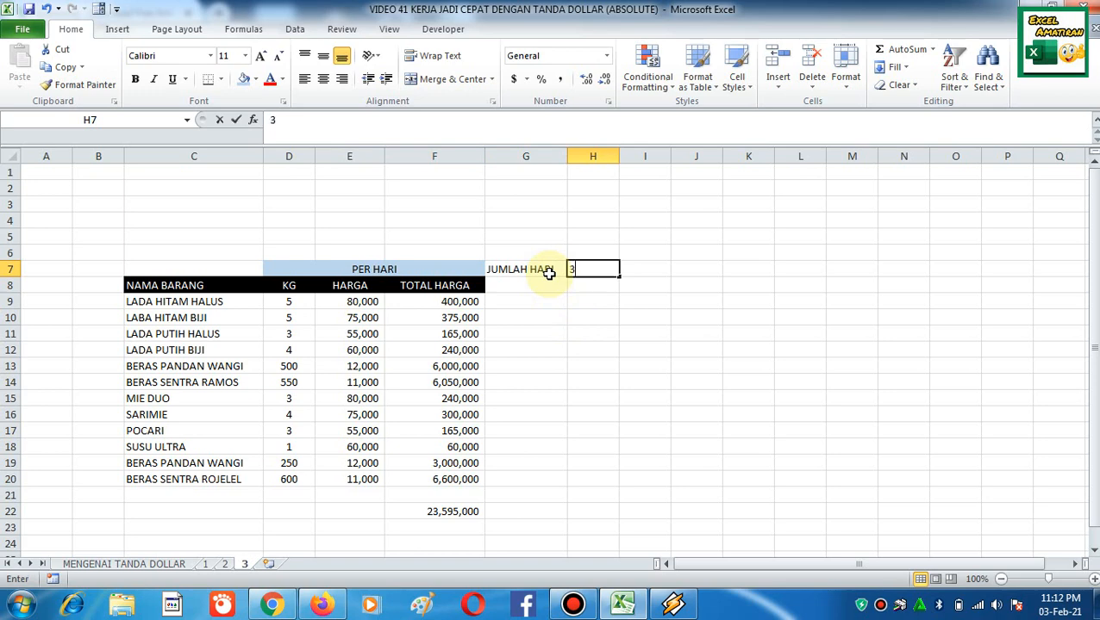
pyautogui.press('Return')
# Enter the formula =F9*H7 in G9 to multiply the first item's total price by the number of days
pyautogui.click(527, 307)
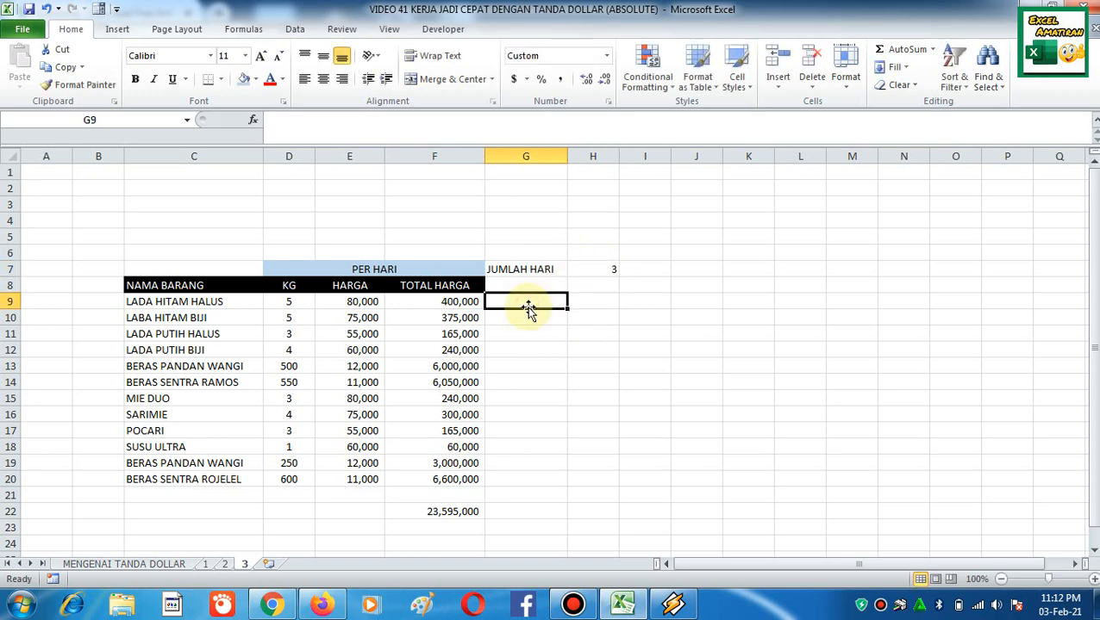
pyautogui.write('=')
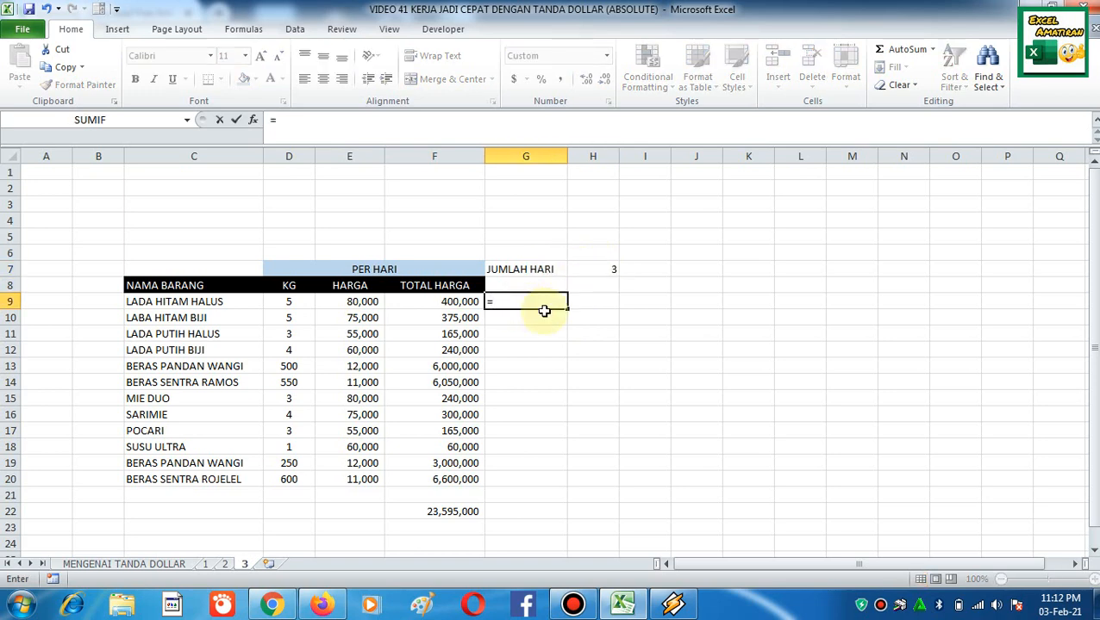
pyautogui.press('Left')
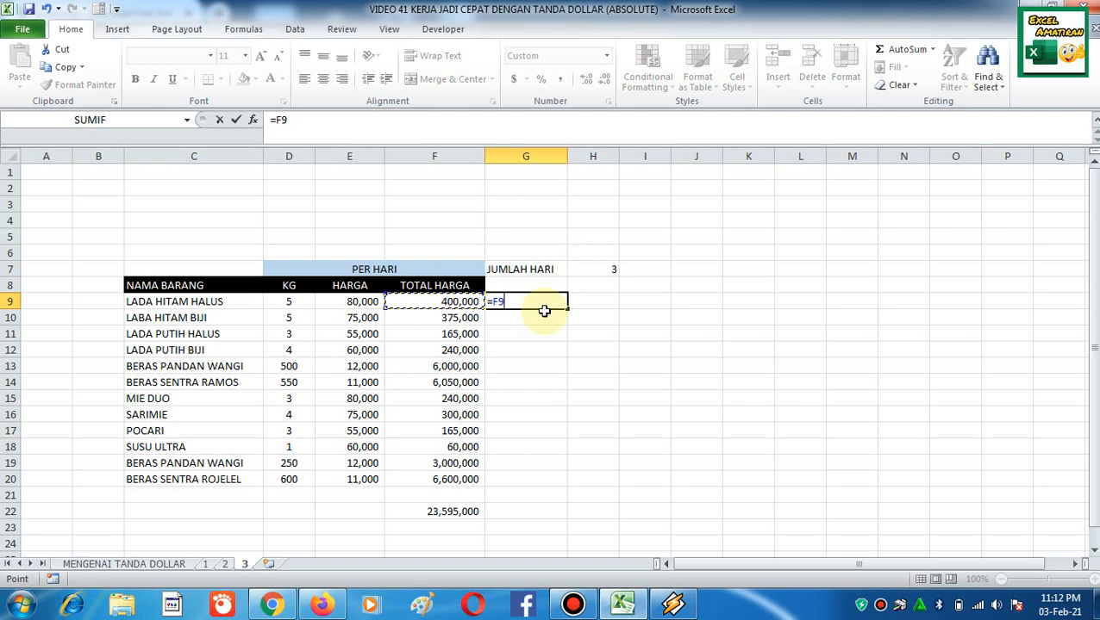
pyautogui.write('*')
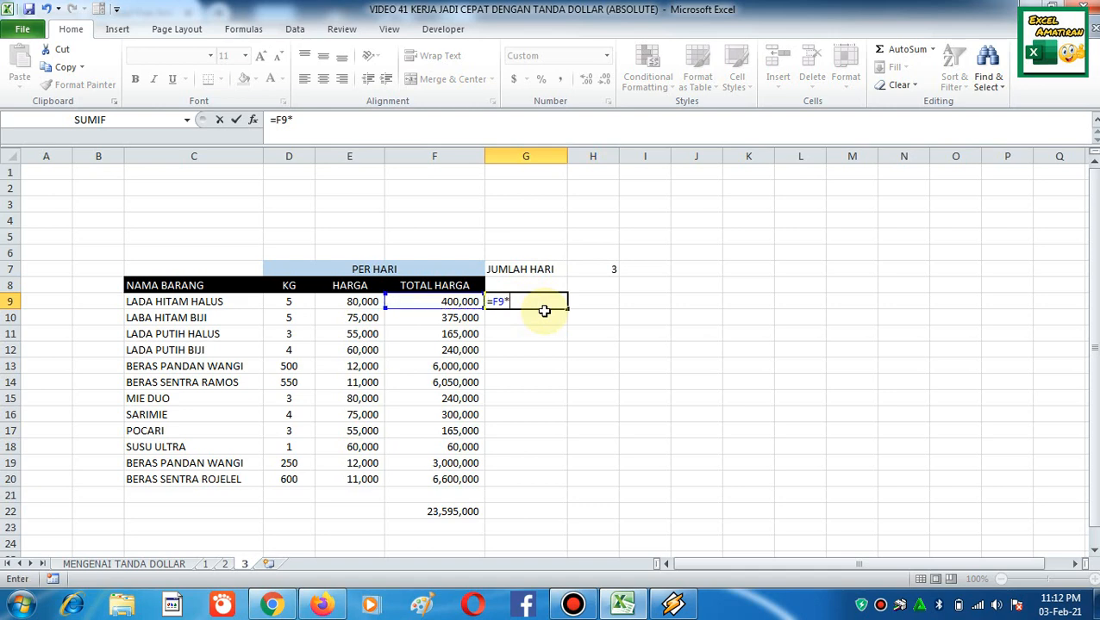
pyautogui.click(598, 264)
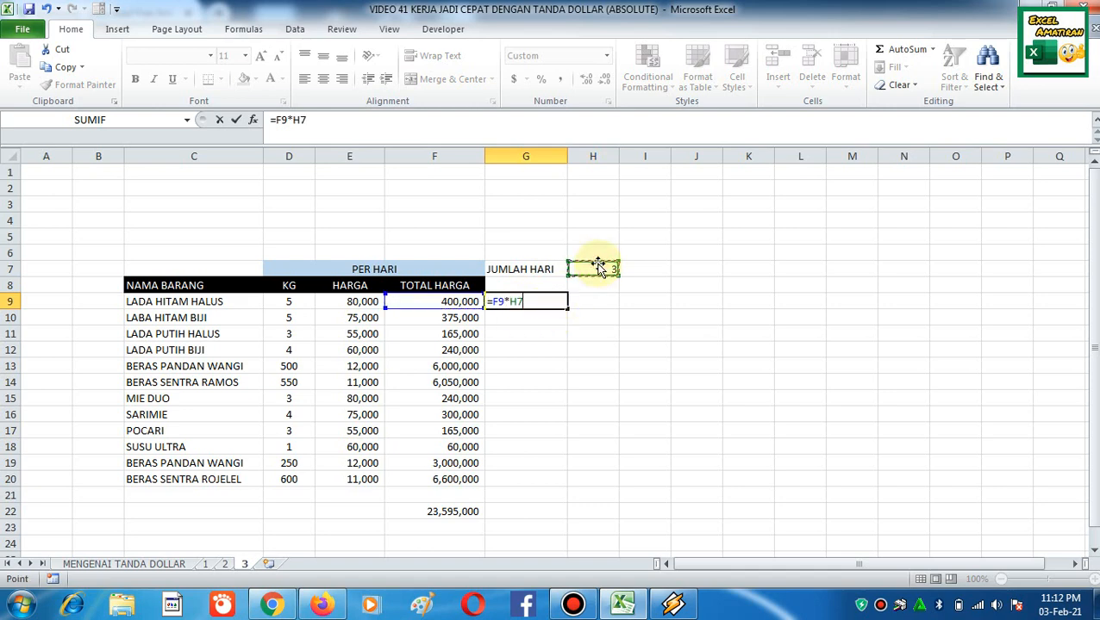
pyautogui.press('Return')
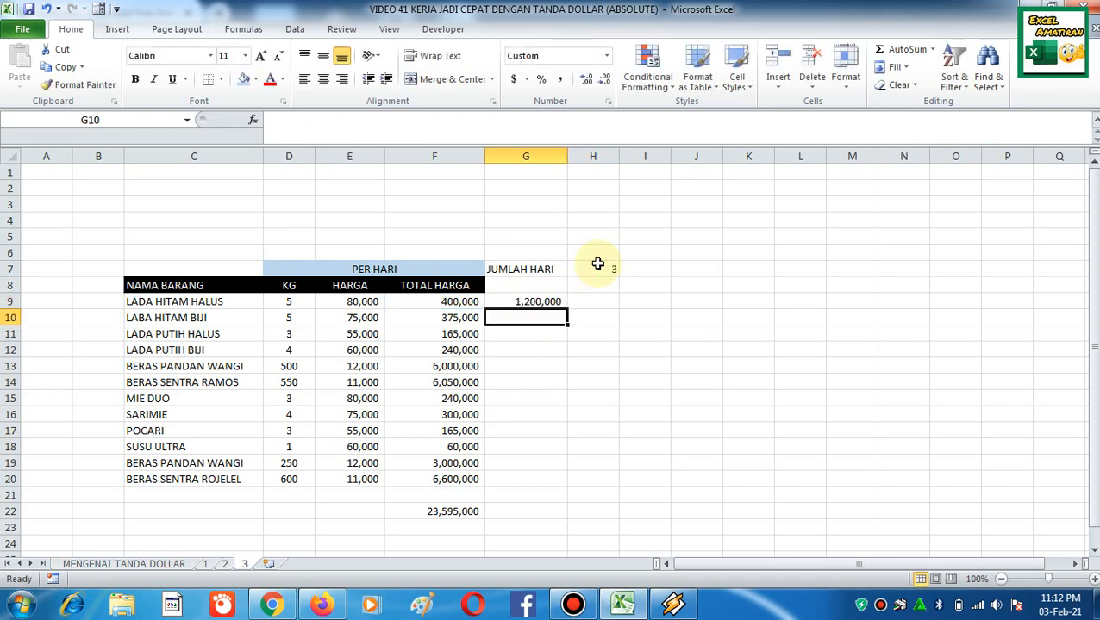
# Make the H7 reference absolute so G9 reads =F9*$H$7, and fill the formula down through G20
pyautogui.click(556, 297)
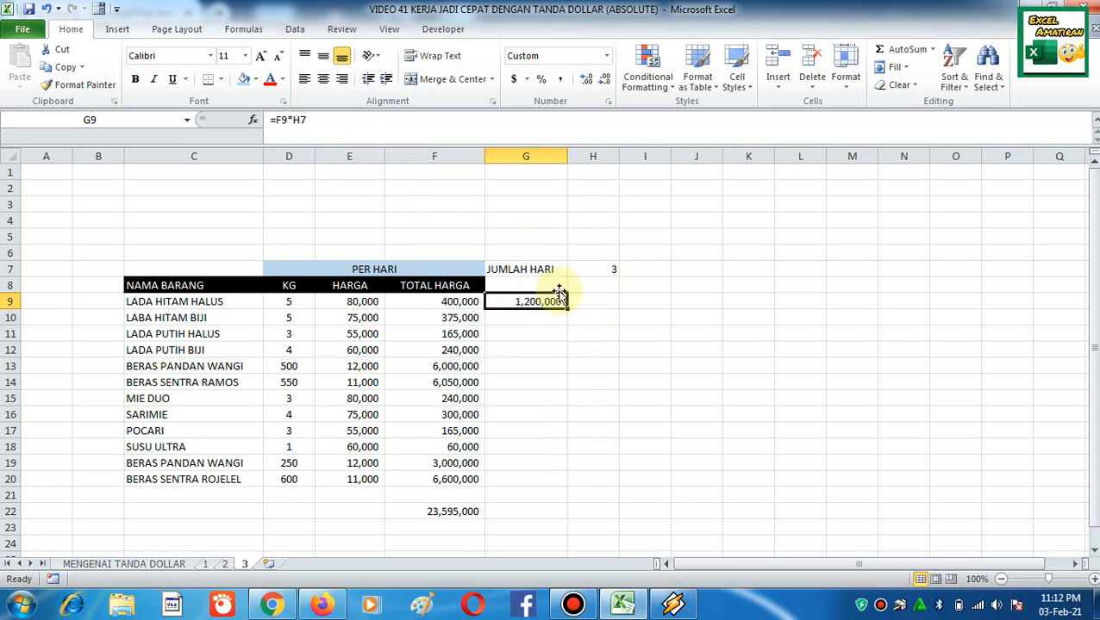
pyautogui.click(304, 122)
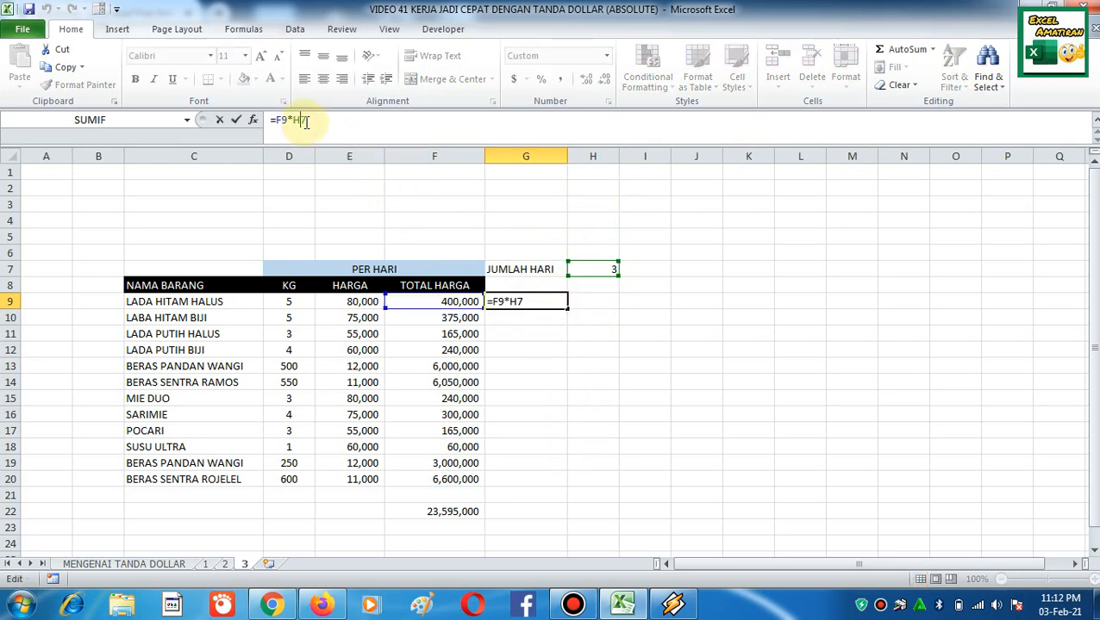
pyautogui.press('F4')
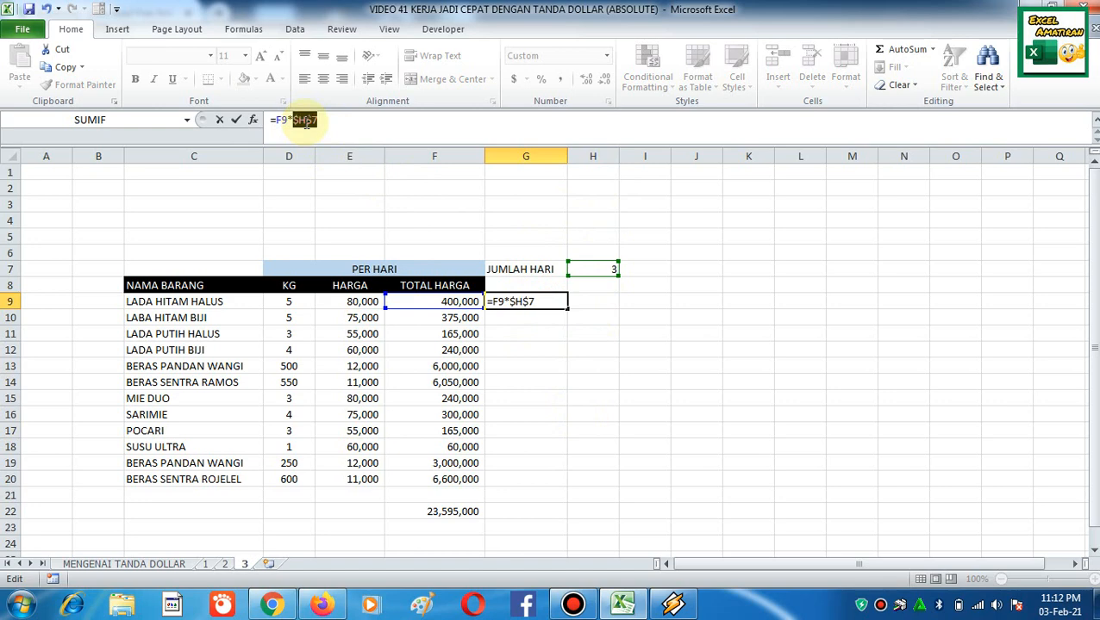
pyautogui.press('Return')
pyautogui.press('Up')
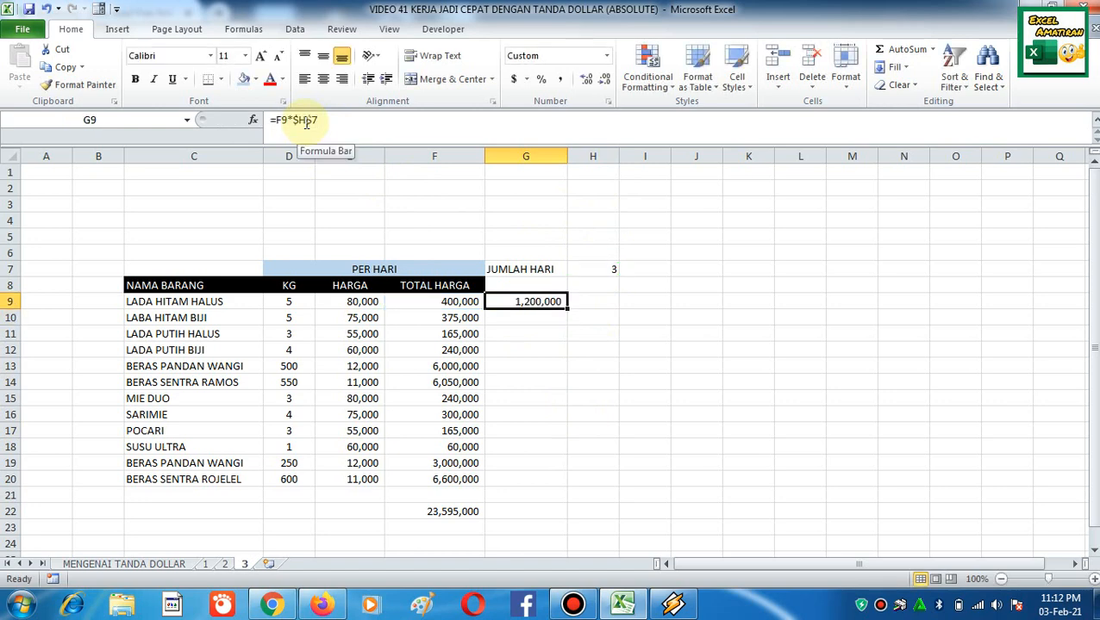
pyautogui.doubleClick(567, 310)
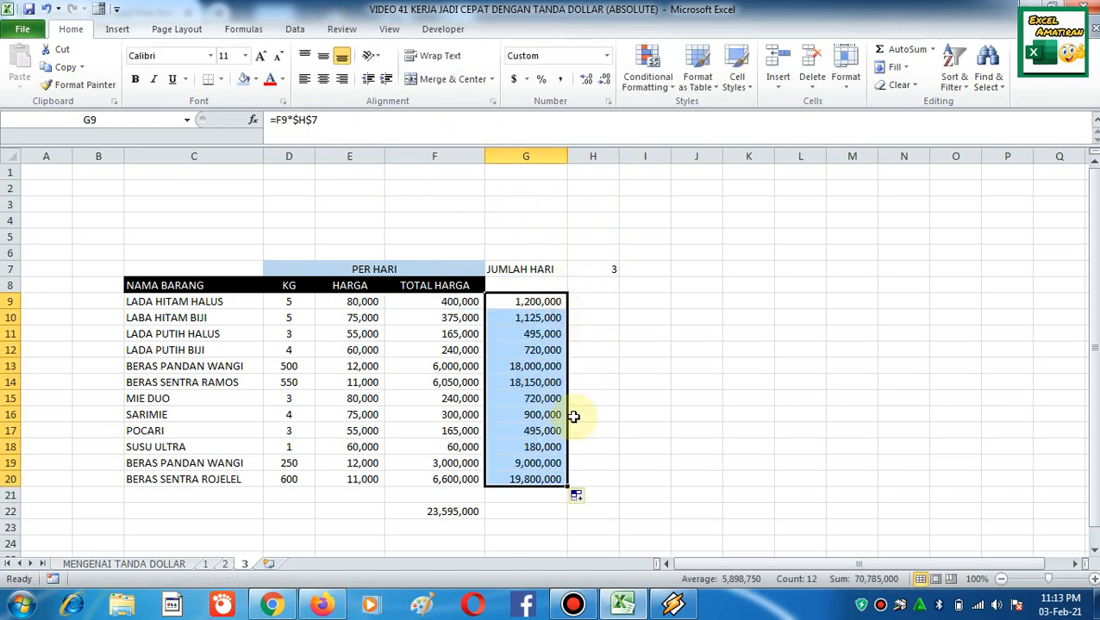
# Copy the SUM formula from F22 into G22 to total the multiplied prices
pyautogui.click(465, 511)
pyautogui.hotkey('ctrl', 'c')
pyautogui.click(543, 511)
pyautogui.hotkey('ctrl', 'v')
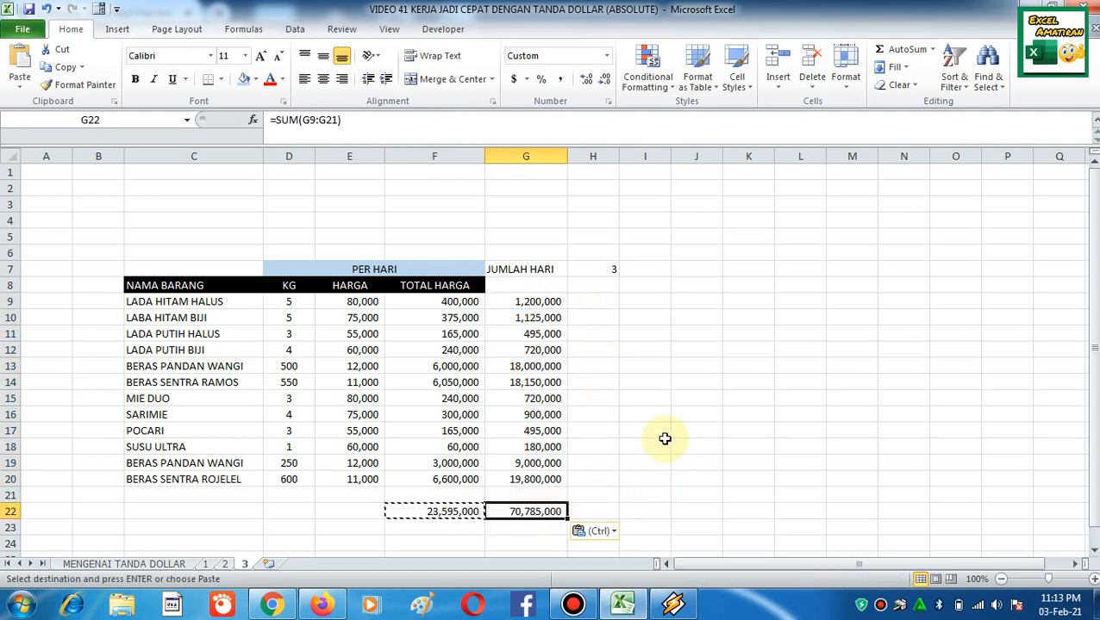
pyautogui.press('Escape')
# Check the formula in G9 and change the number of days in H7 to 2
pyautogui.click(602, 274)
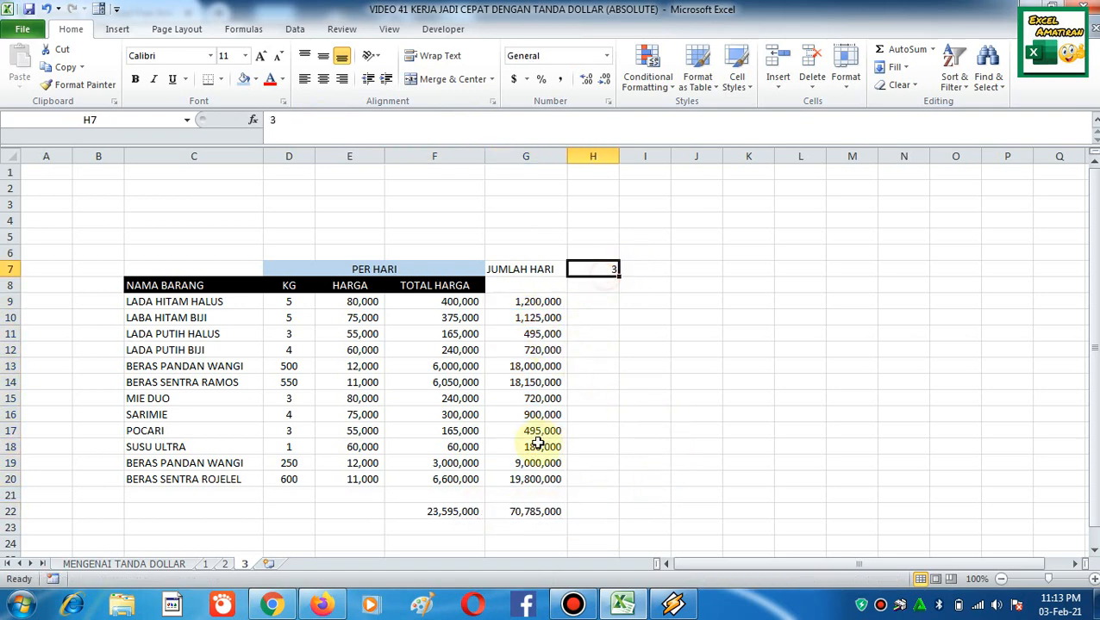
pyautogui.click(532, 305)
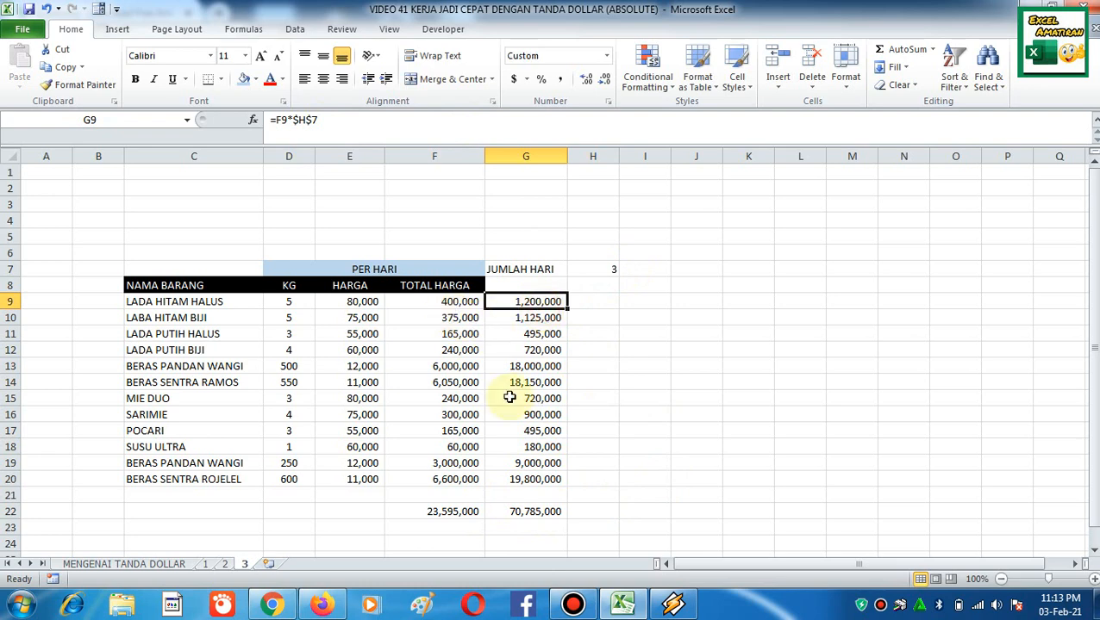
pyautogui.click(531, 508)
pyautogui.click(599, 267)
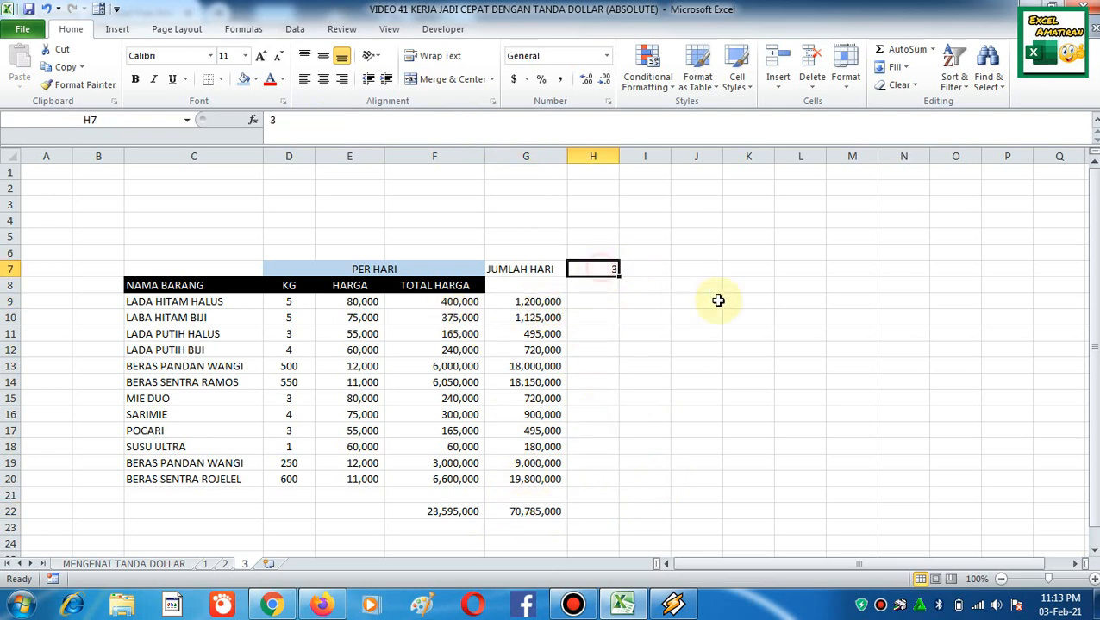
pyautogui.write('2')
pyautogui.press('Return')
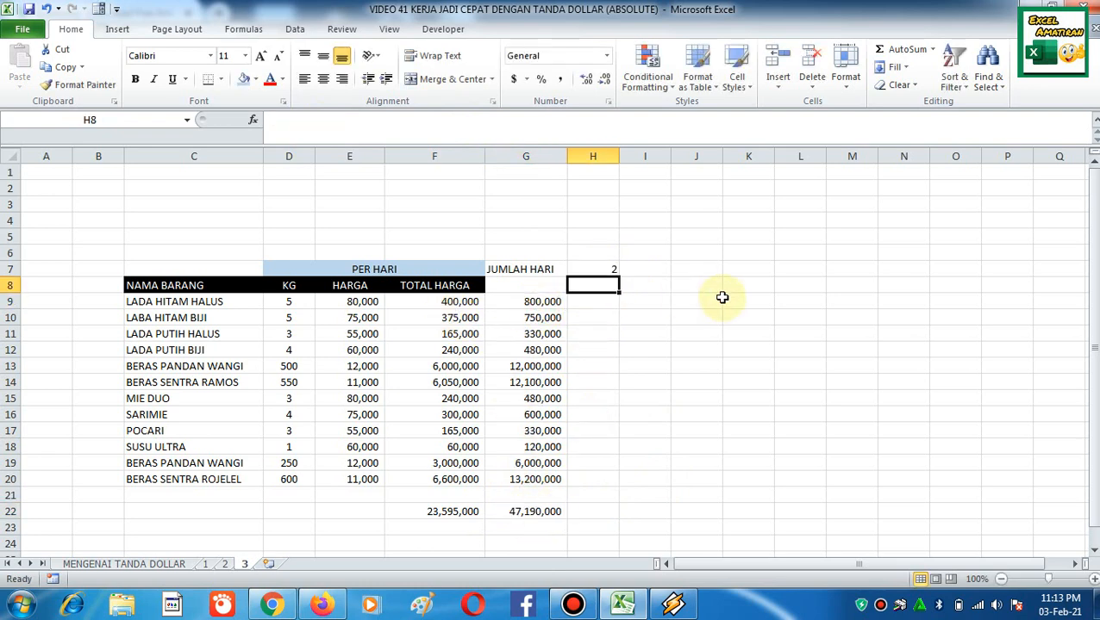
# Set the number of days in H7 to 31 and check the formula in G11
pyautogui.press('Up')
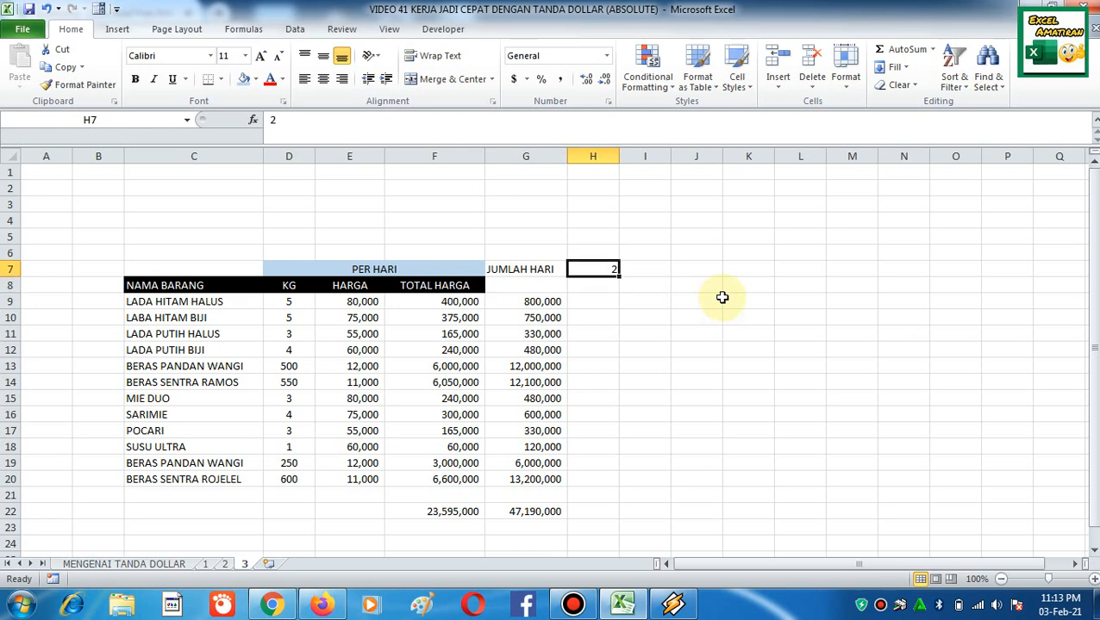
pyautogui.write('31')
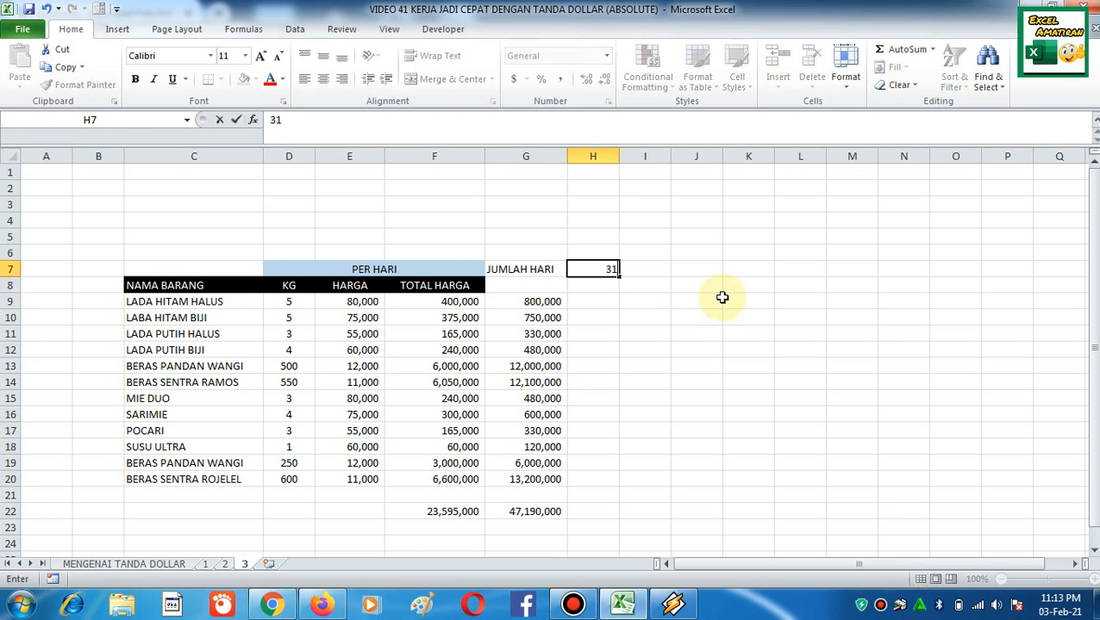
pyautogui.press('Return')
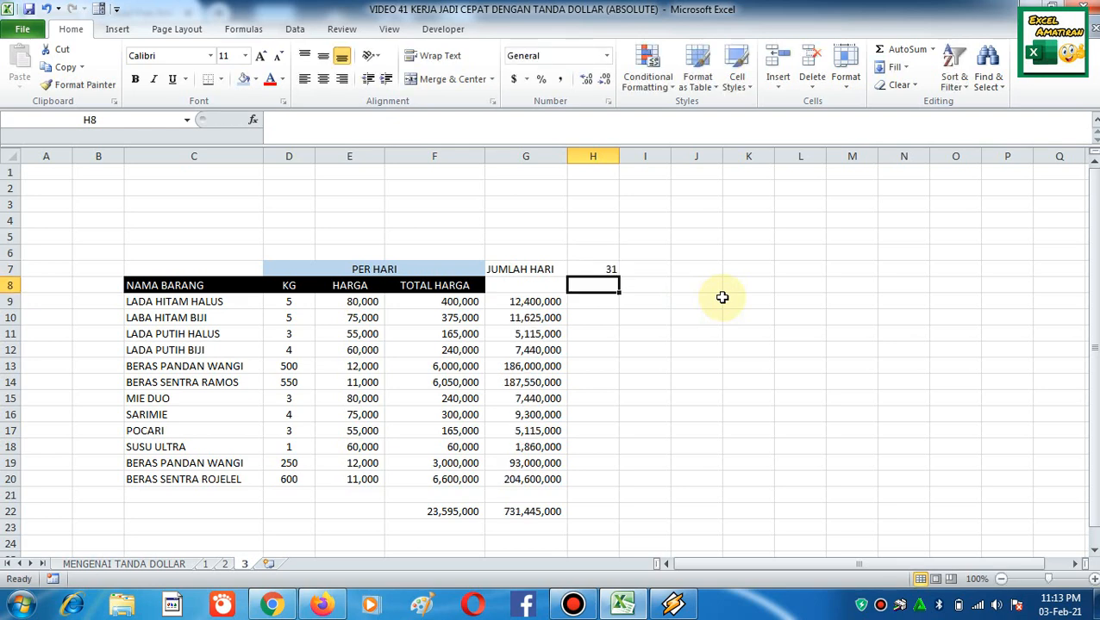
pyautogui.click(556, 334)
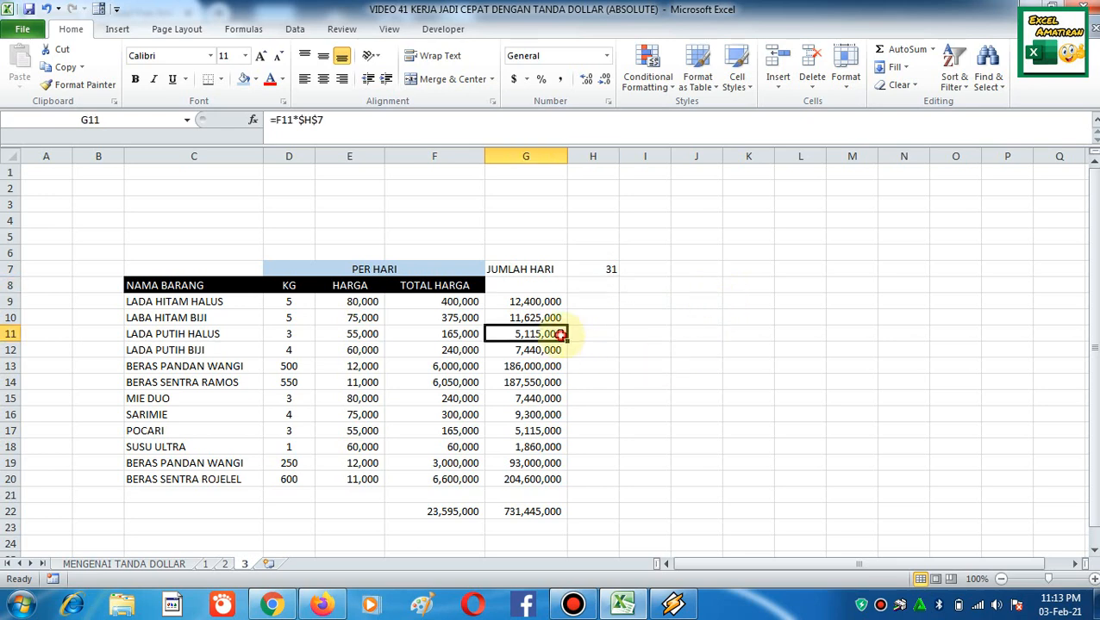